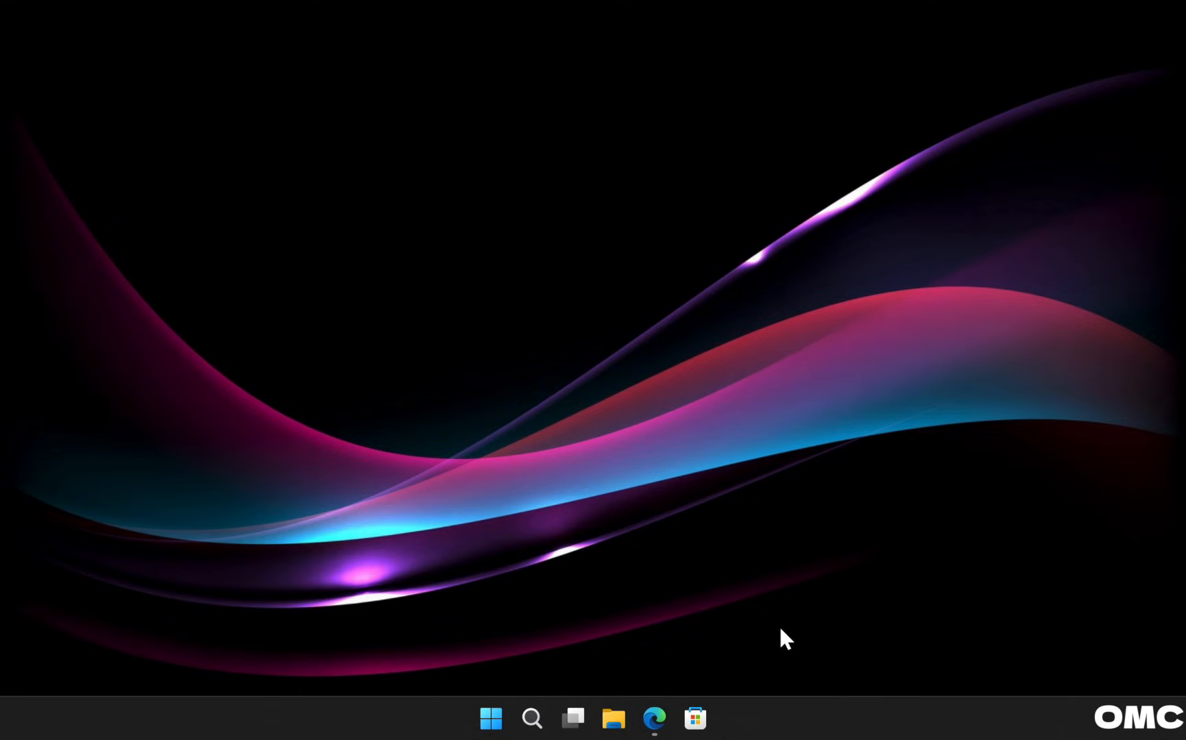
# In Edge, start the free Paragon Partition Manager Community Edition download.
pyautogui.click(654, 718)
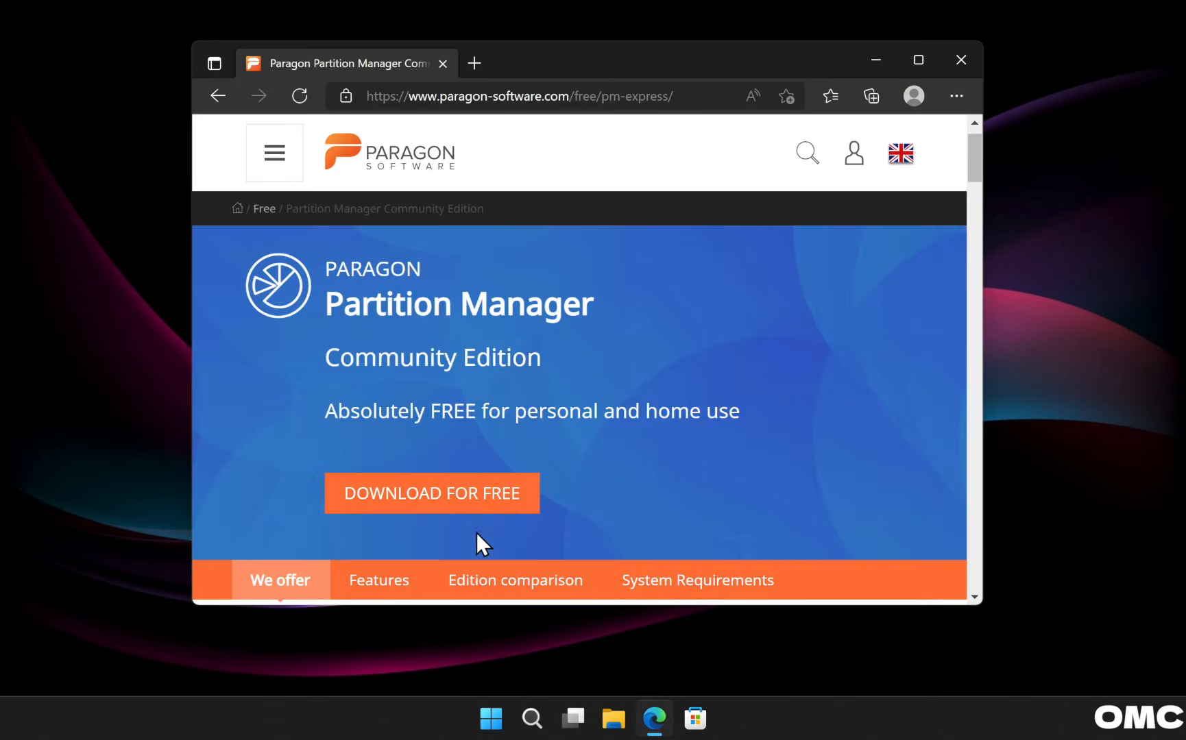
pyautogui.click(433, 513)
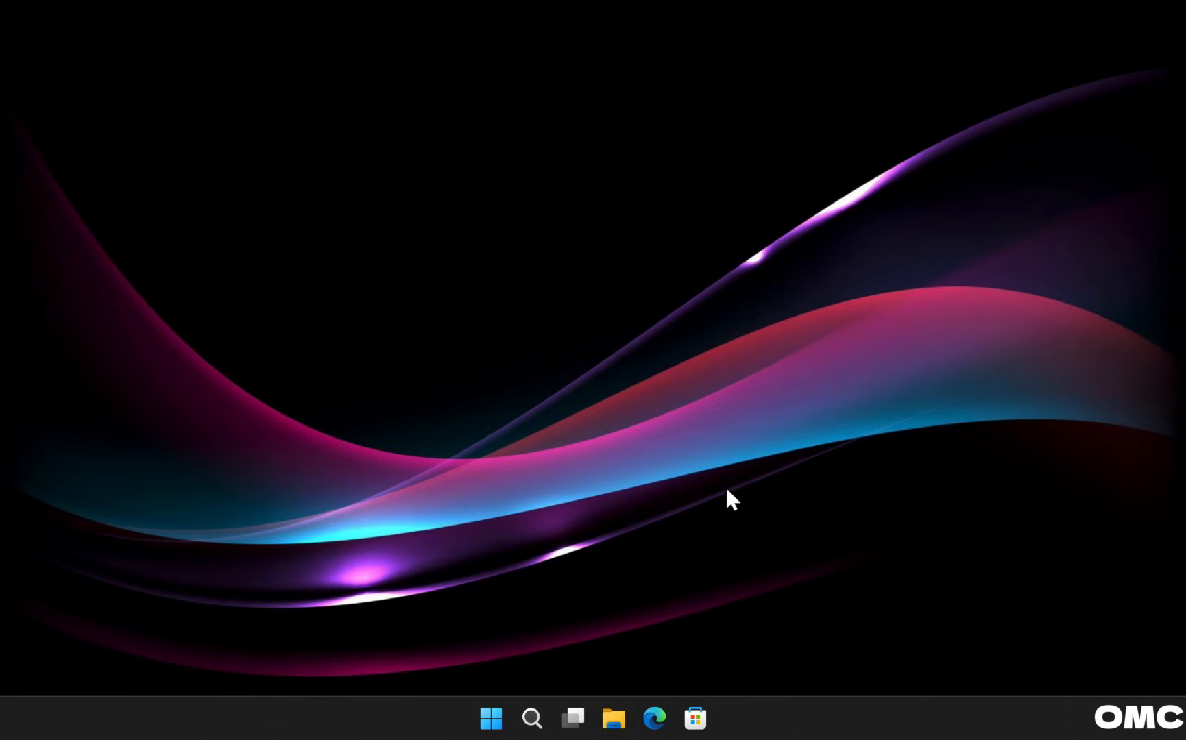
# Search 'para' and launch Paragon Partition Manager as administrator, approving the UAC prompt.
pyautogui.click(499, 713)
pyautogui.write('para')
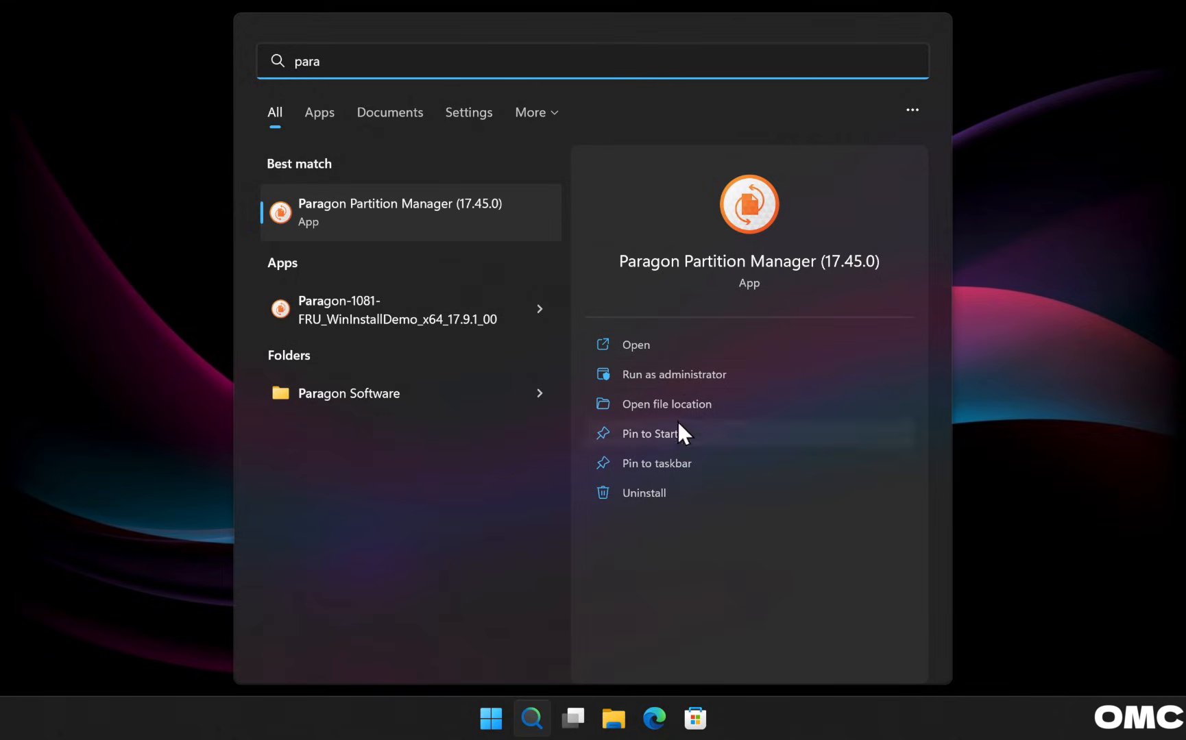
pyautogui.click(677, 374)
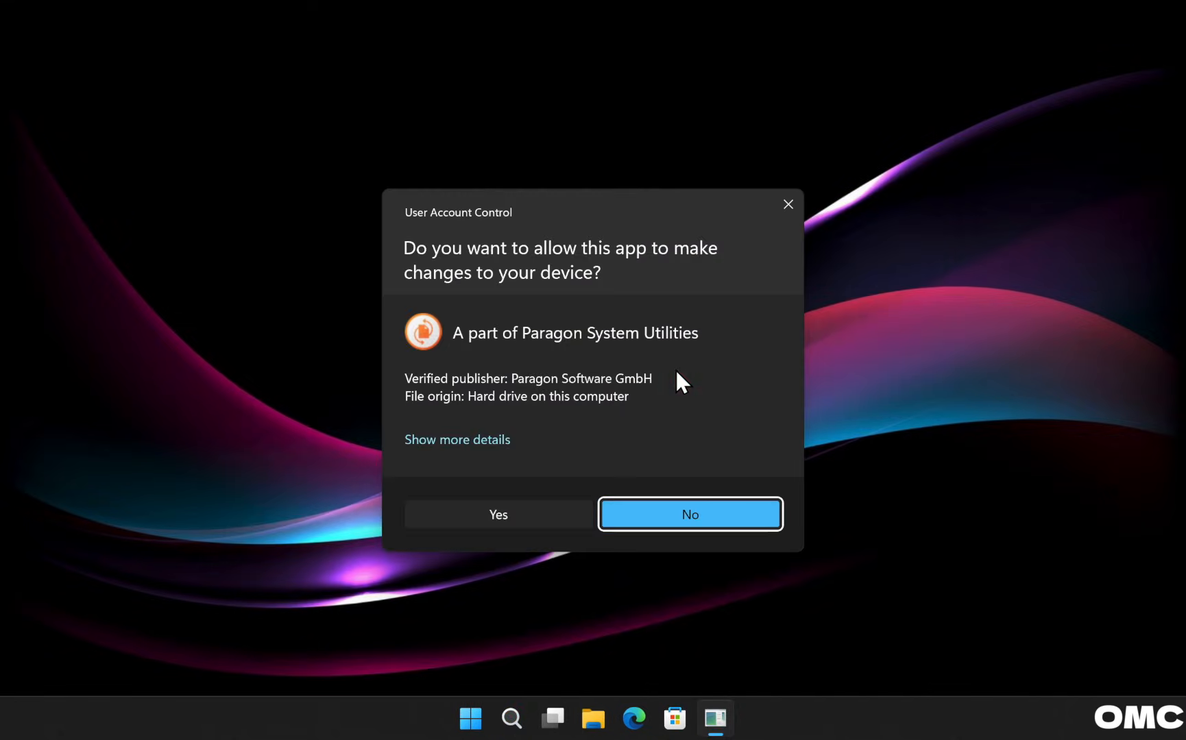
pyautogui.click(541, 515)
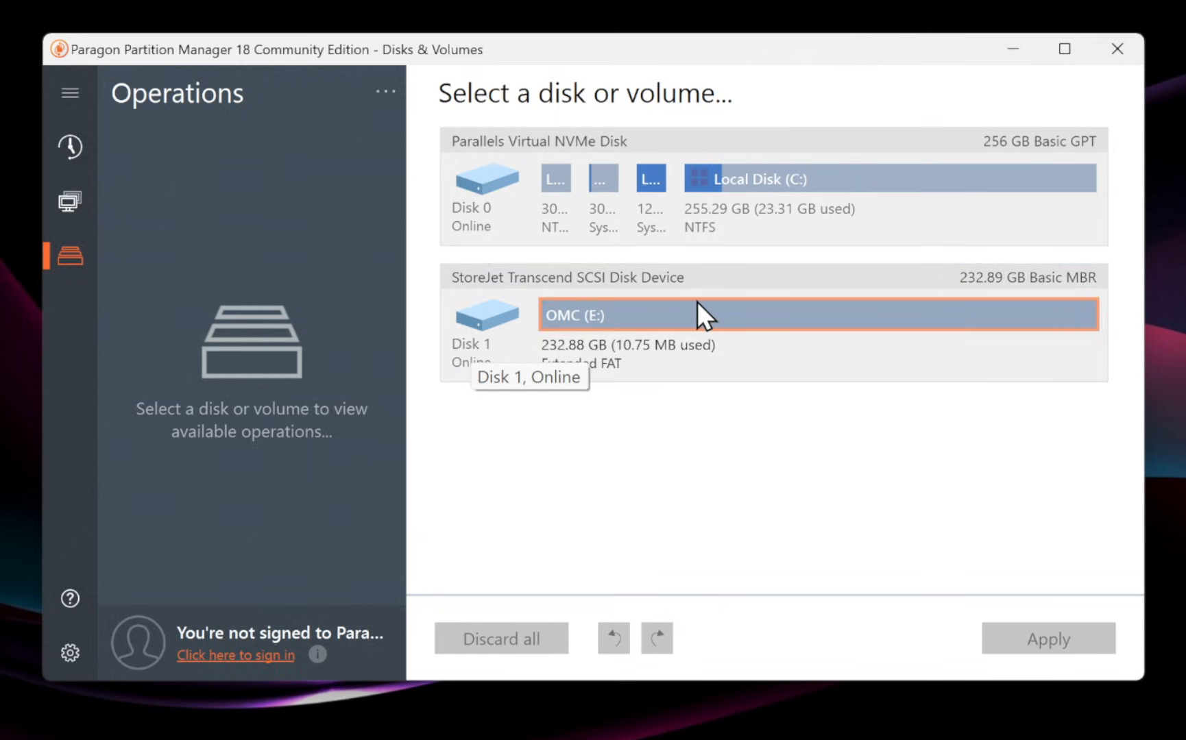
# Convert the StoreJet Transcend Disk 1 from MBR to GPT, then select its OMC (E:) volume.
pyautogui.click(1056, 272)
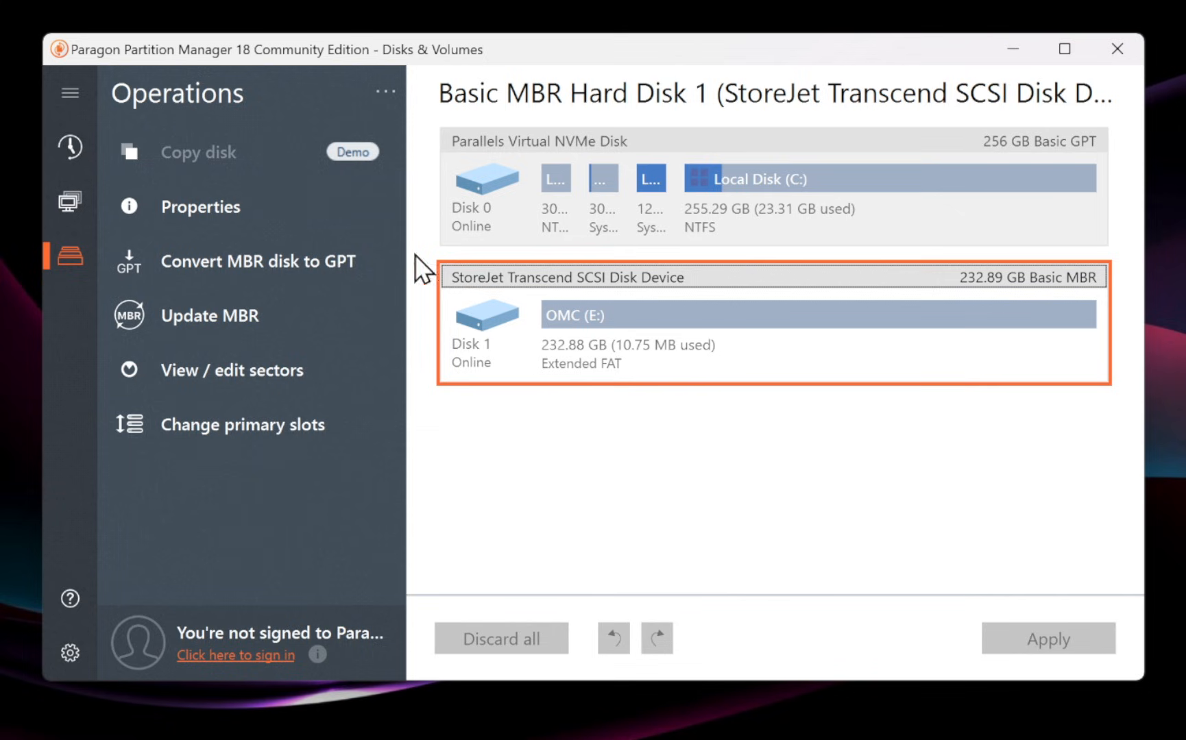
pyautogui.click(237, 258)
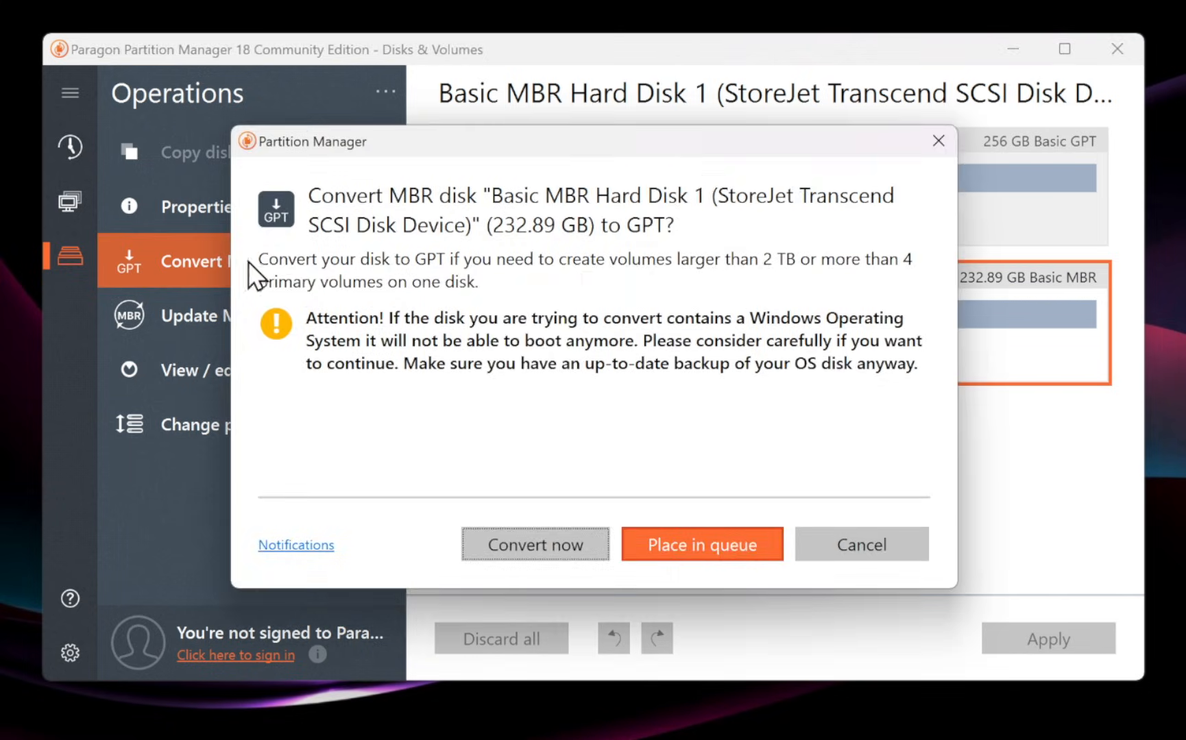
pyautogui.click(553, 543)
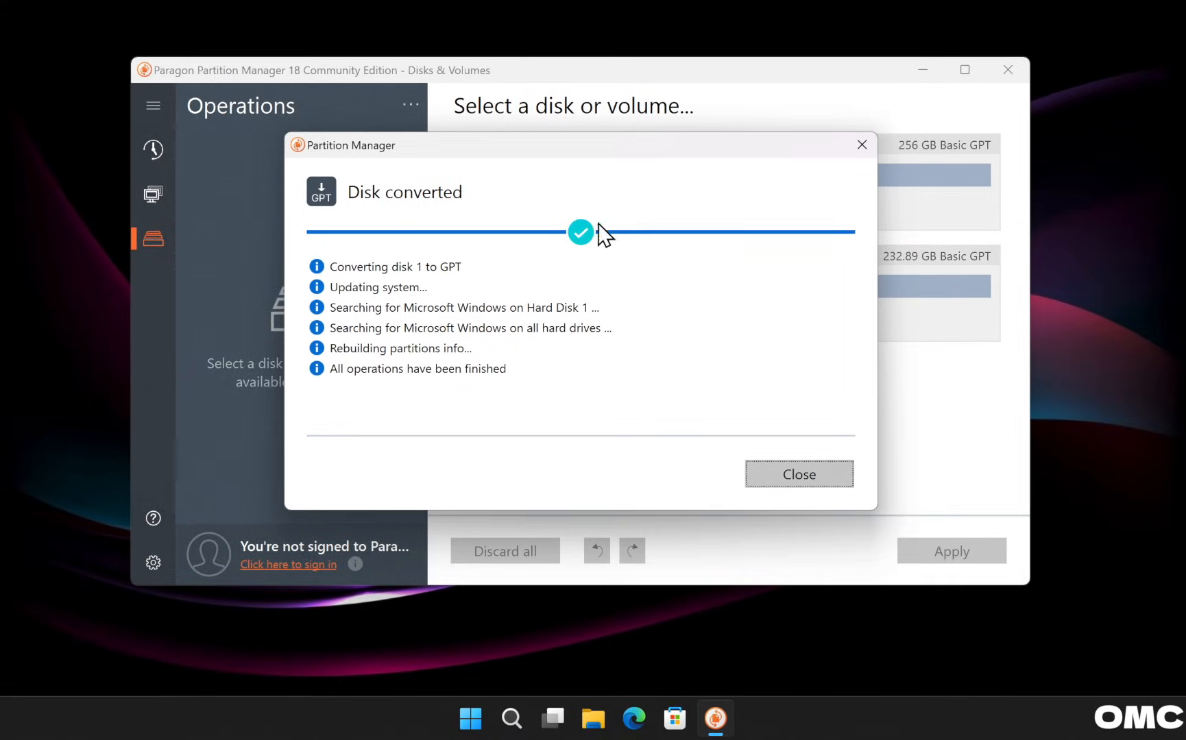
pyautogui.click(820, 472)
pyautogui.click(576, 335)
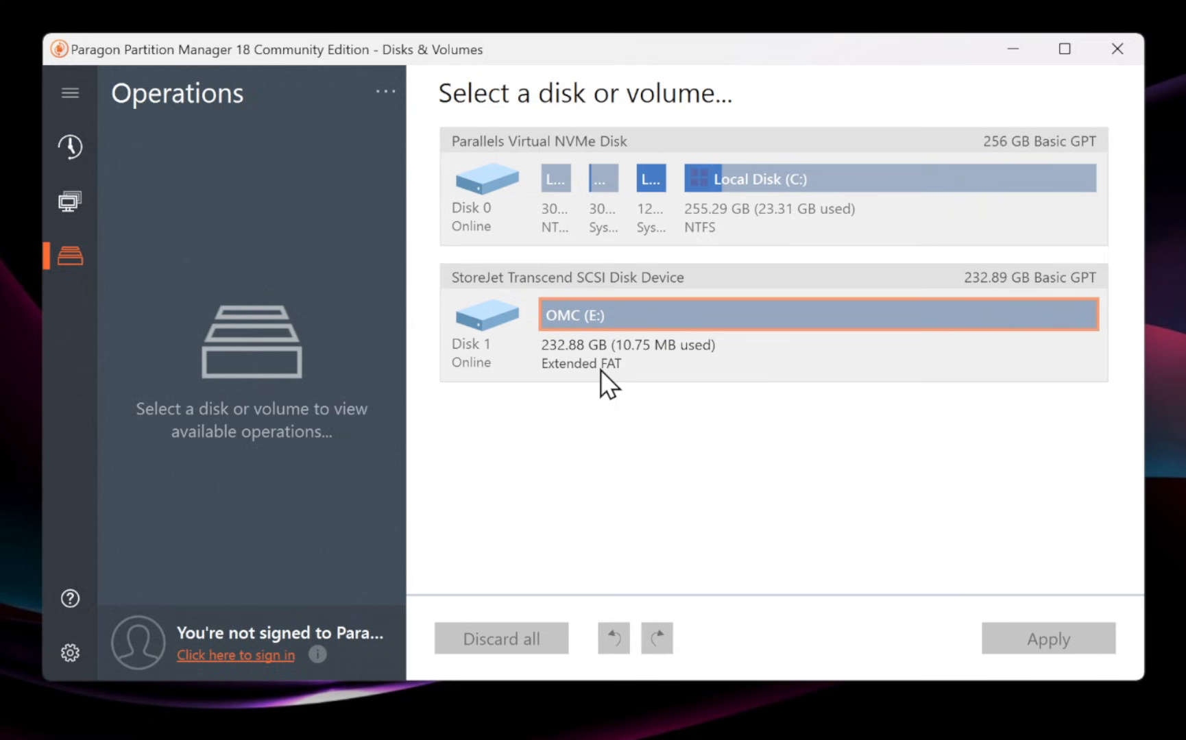
pyautogui.click(600, 369)
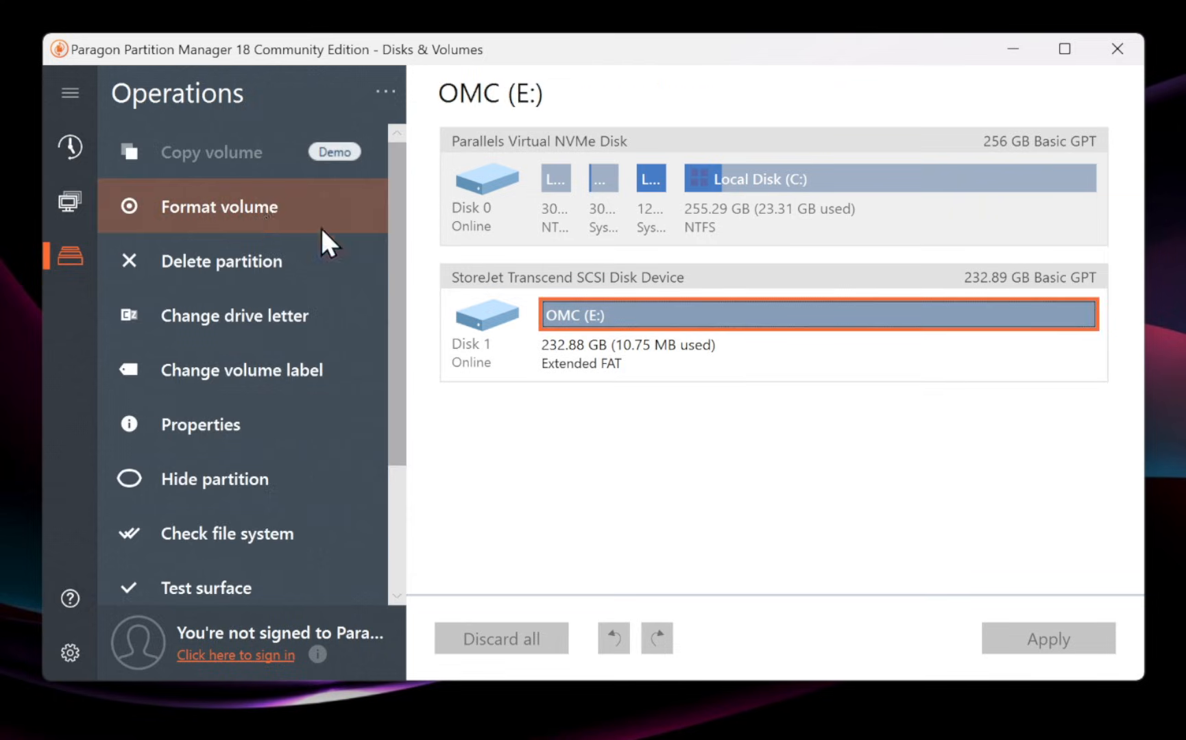
# Format the OMC (E:) volume as Apple HFS, confirming the erase.
pyautogui.click(219, 212)
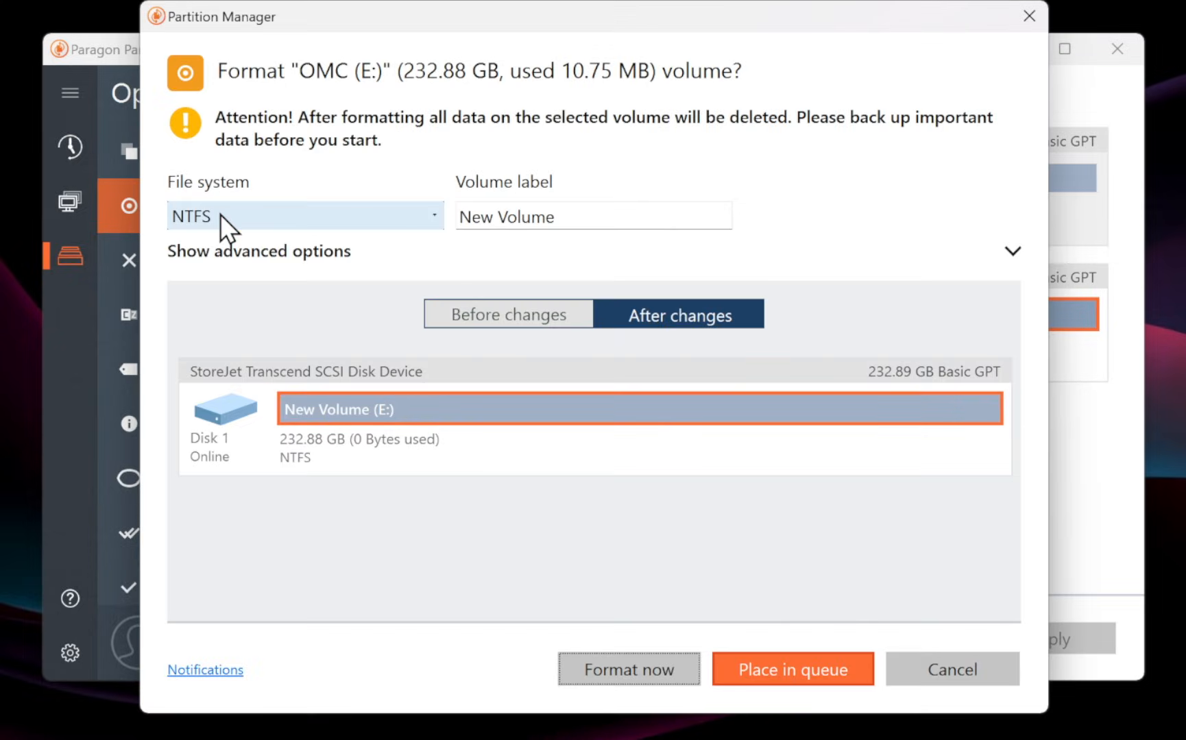
pyautogui.click(257, 216)
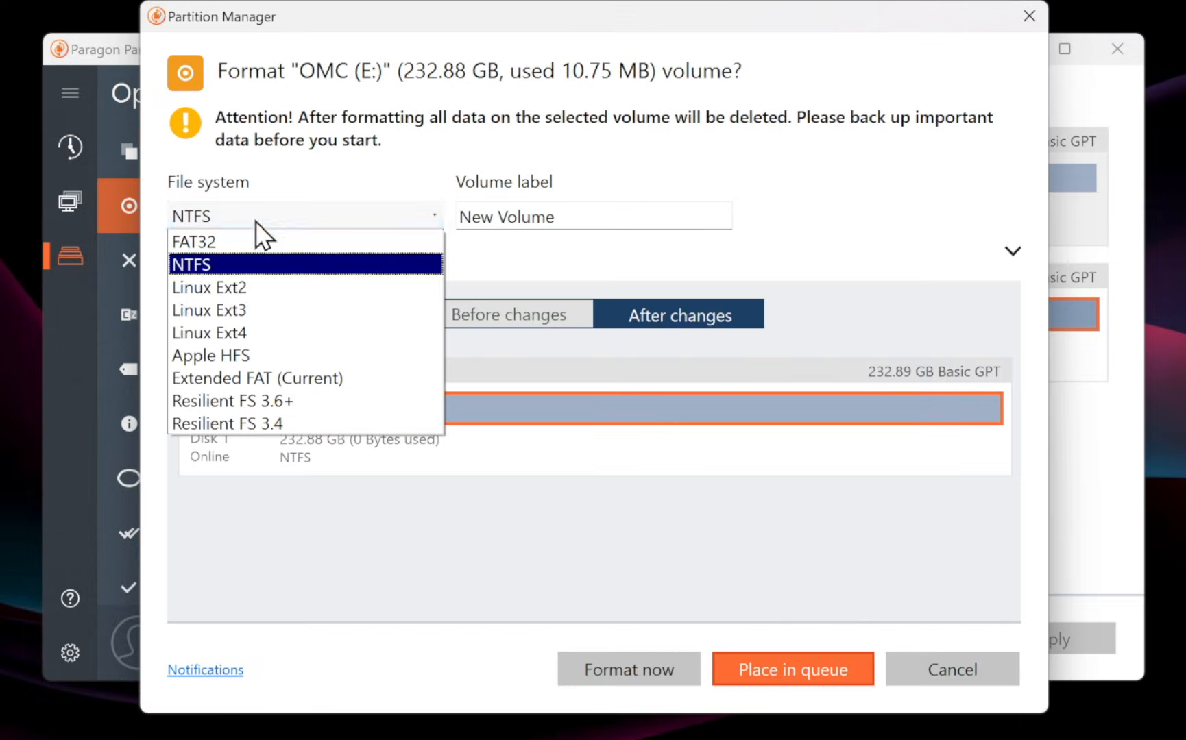
pyautogui.click(235, 356)
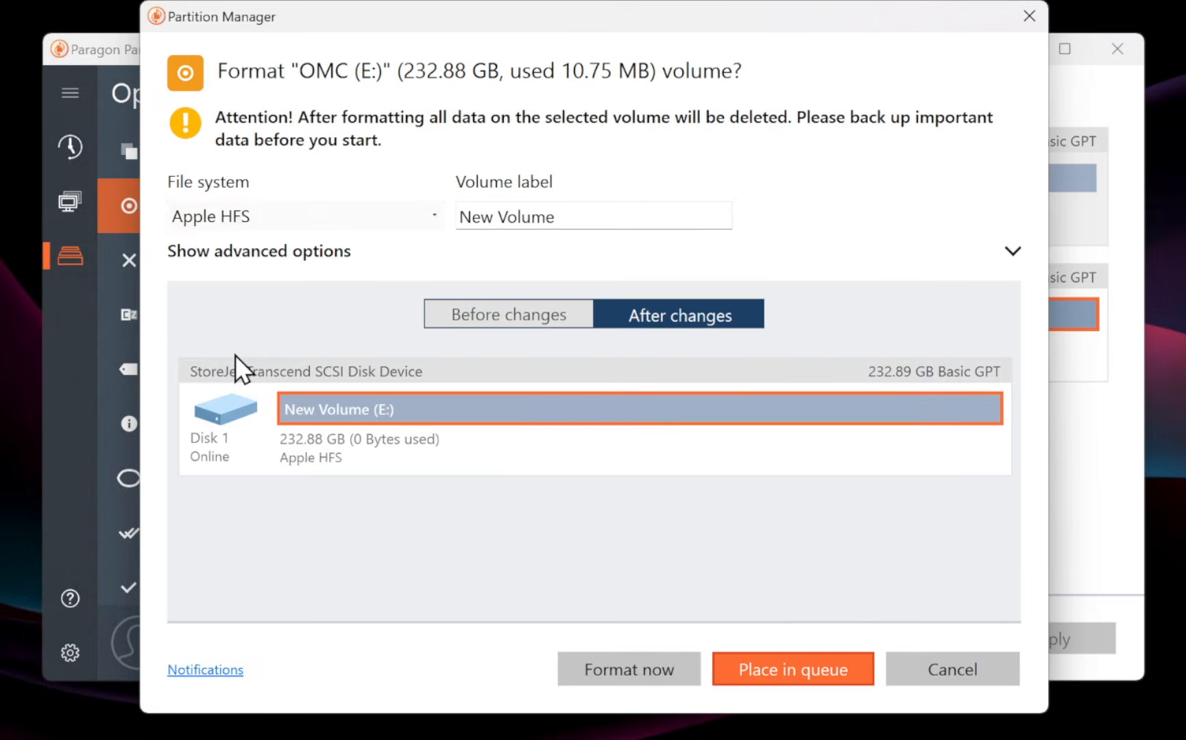
pyautogui.click(645, 670)
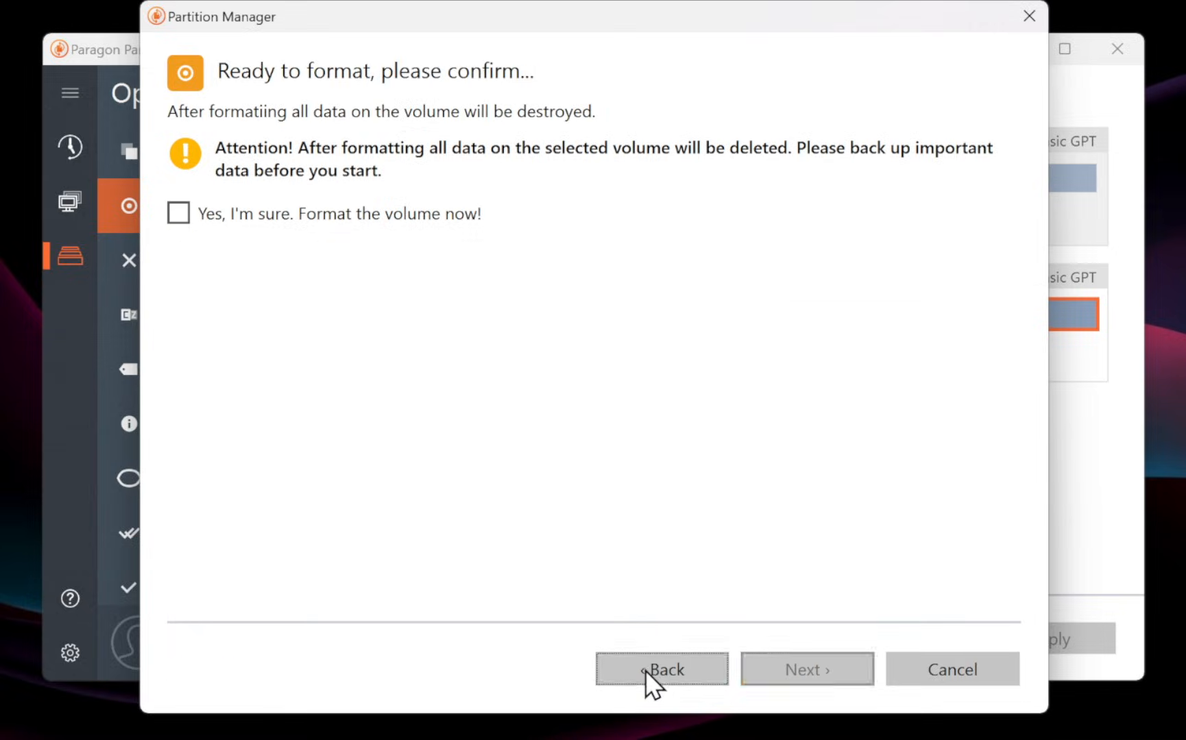
pyautogui.click(184, 220)
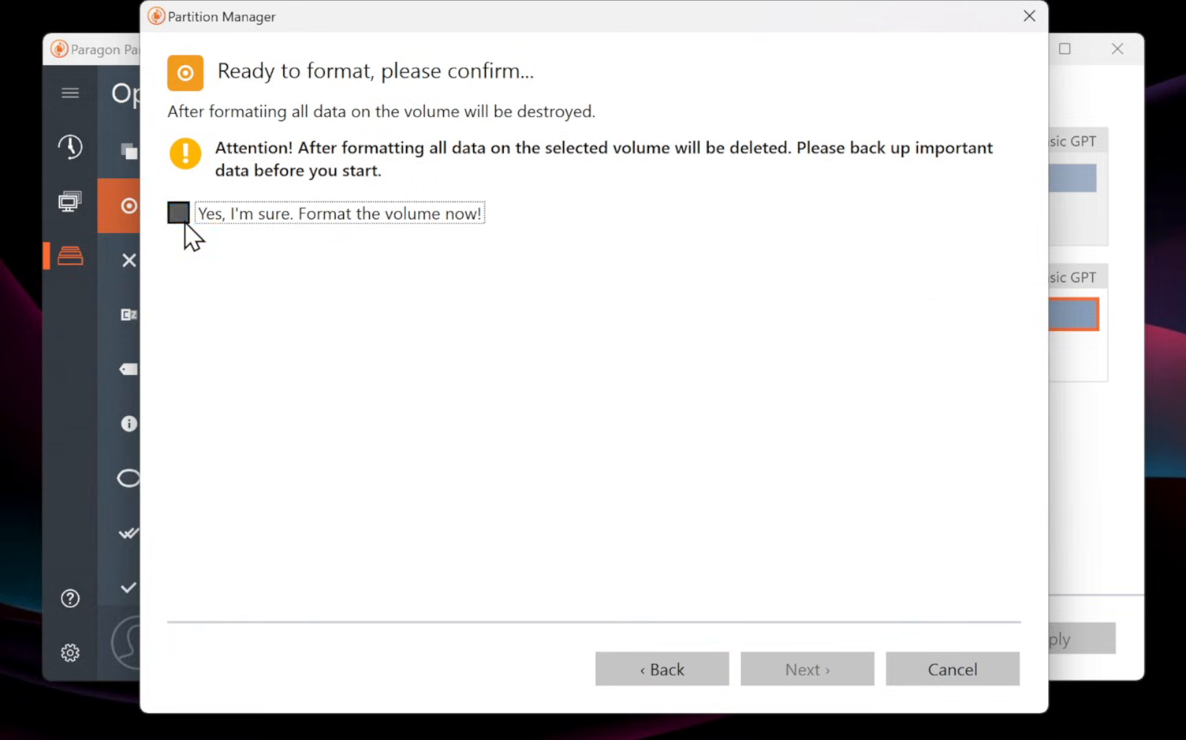
pyautogui.click(826, 665)
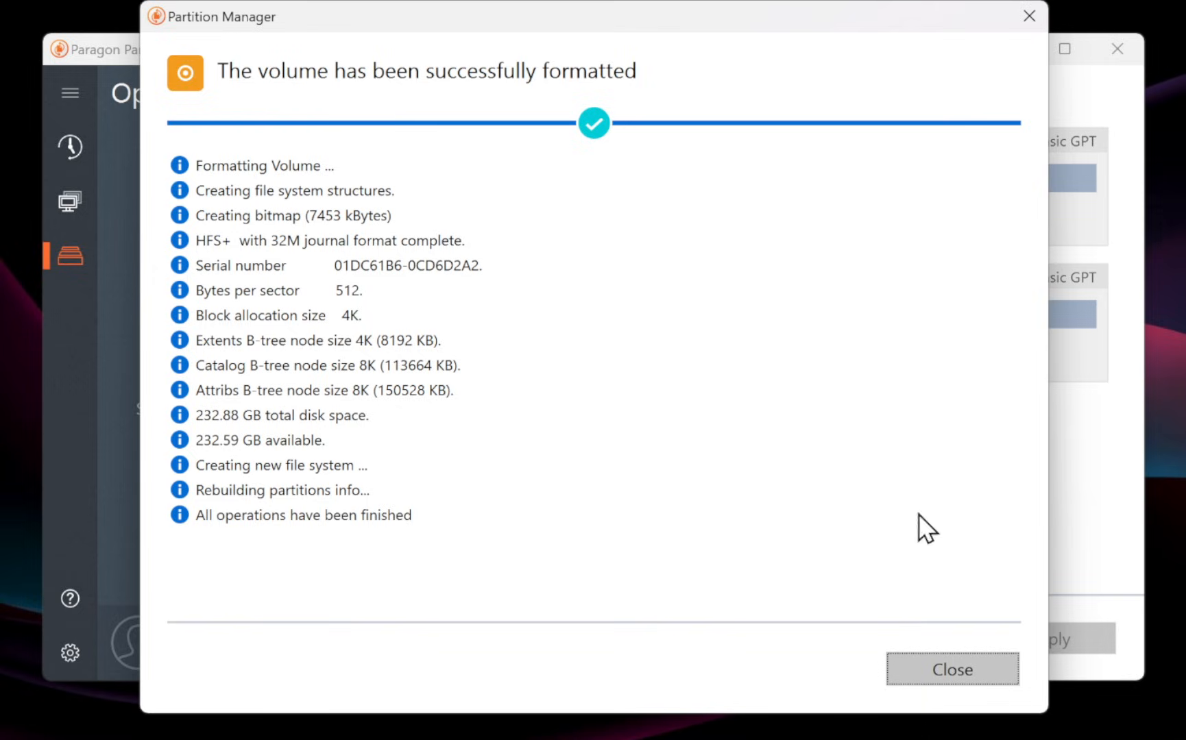
pyautogui.click(941, 671)
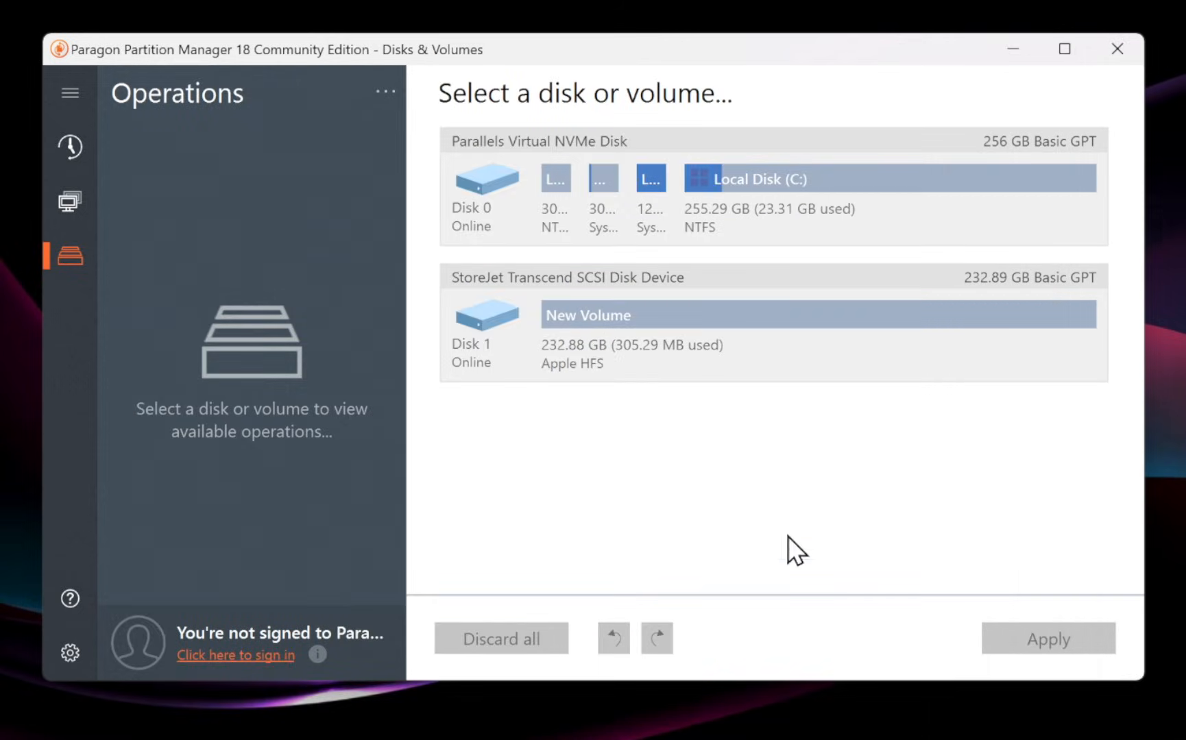
# Check the new Apple HFS volume on Disk 1 and close Paragon Partition Manager.
pyautogui.click(583, 367)
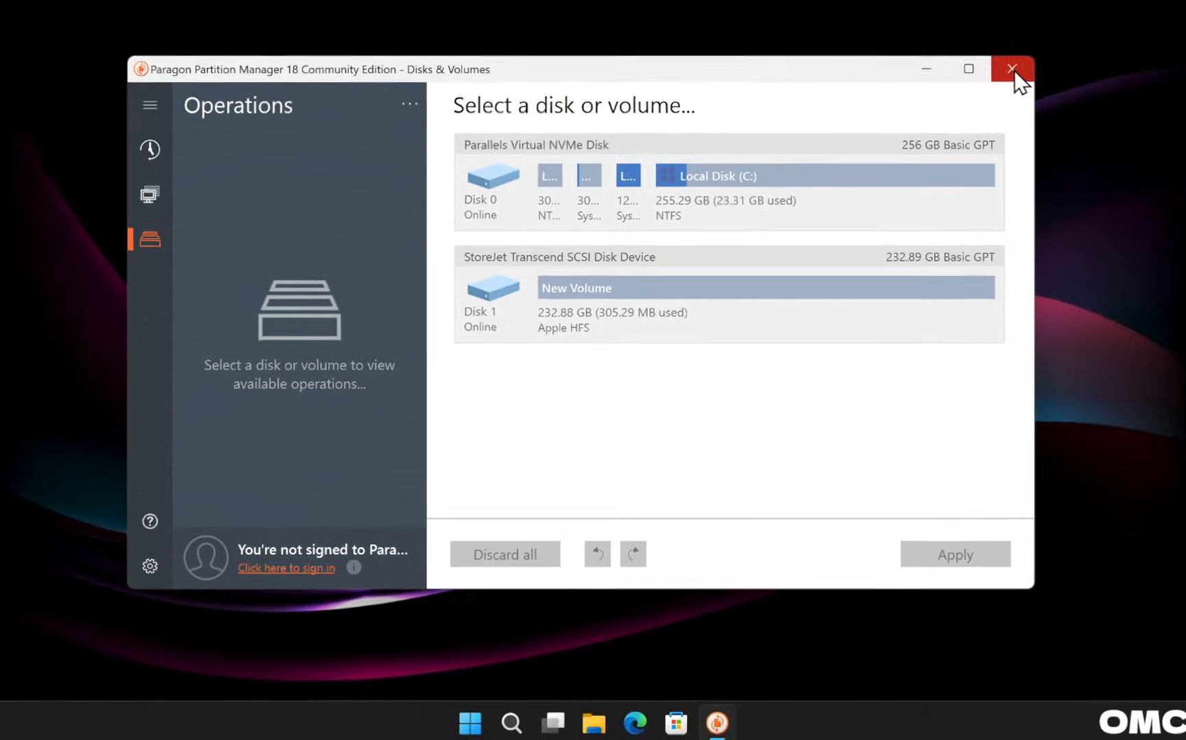
pyautogui.click(1015, 69)
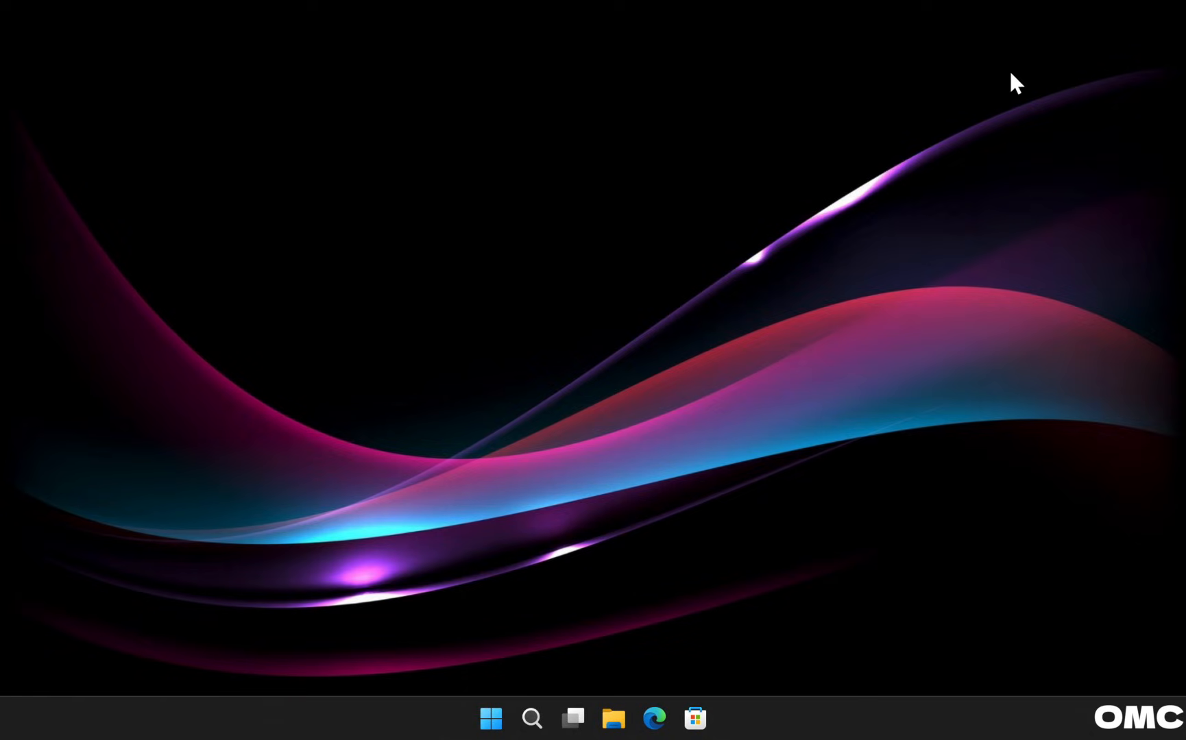
pyautogui.click(653, 714)
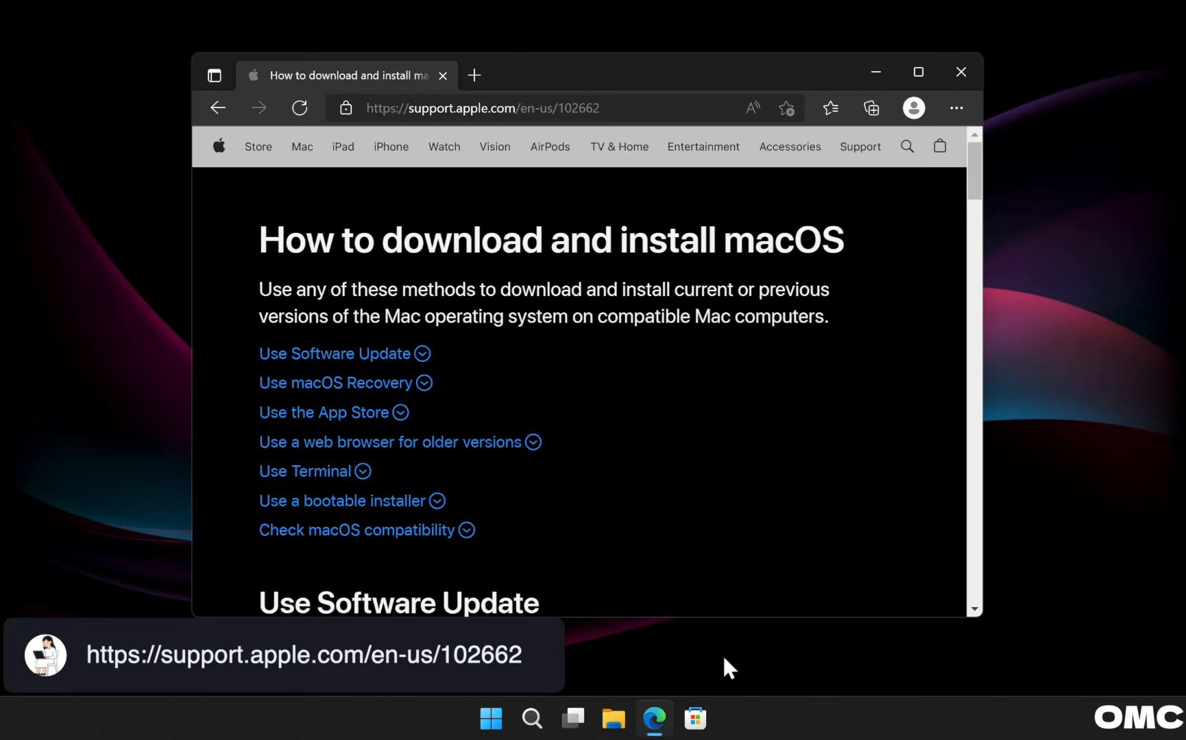
# Scroll Apple's macOS support page to the older-version .dmg download links.
pyautogui.moveTo(973, 182); pyautogui.dragTo(974, 302)
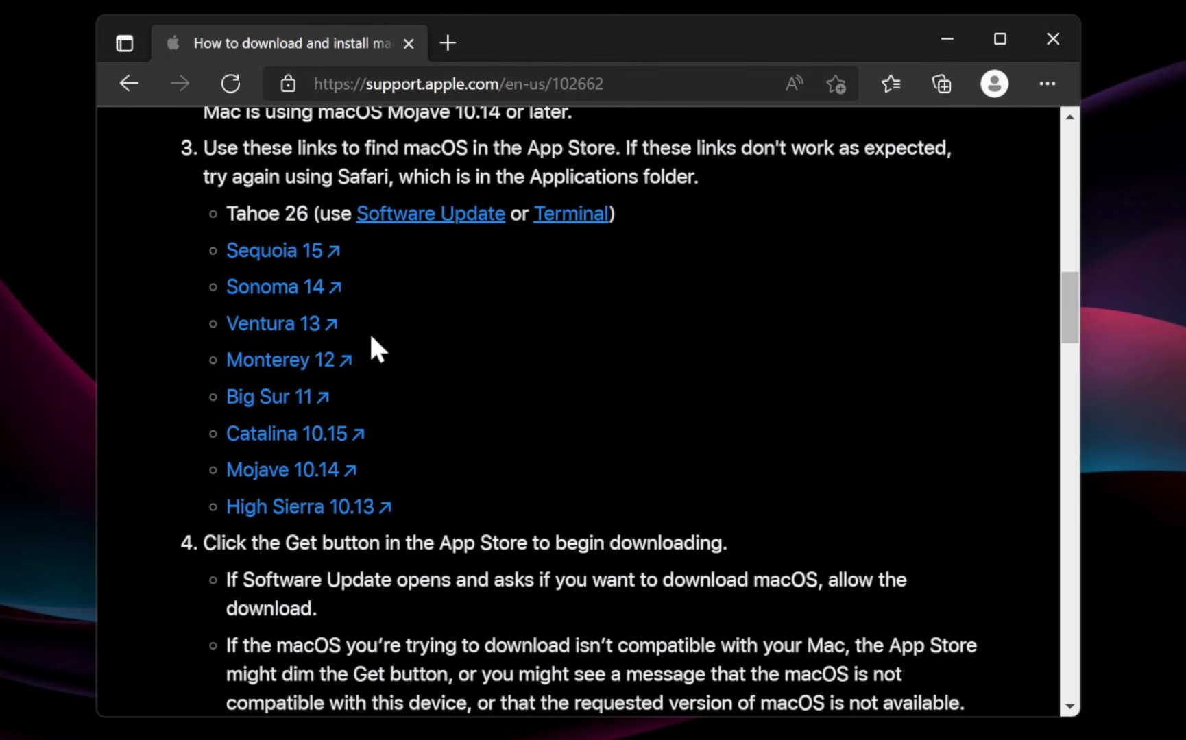
pyautogui.scroll(-9, 370, 333)
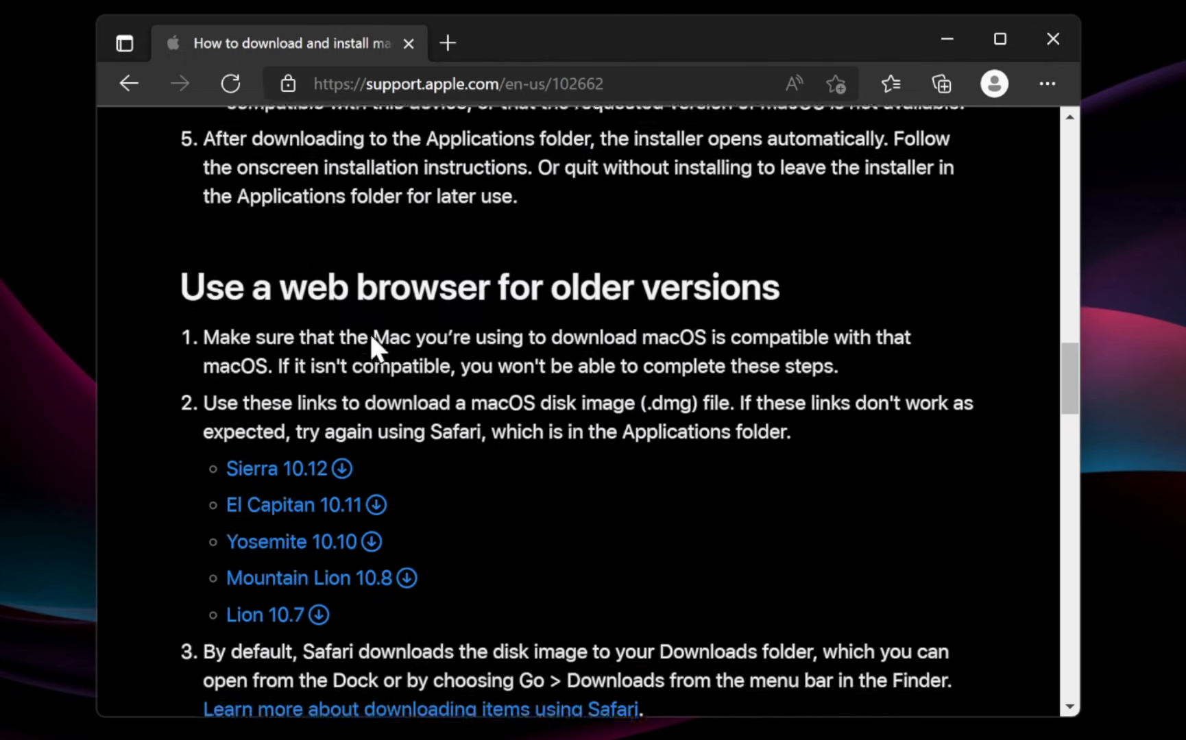
pyautogui.scroll(-2, 370, 337)
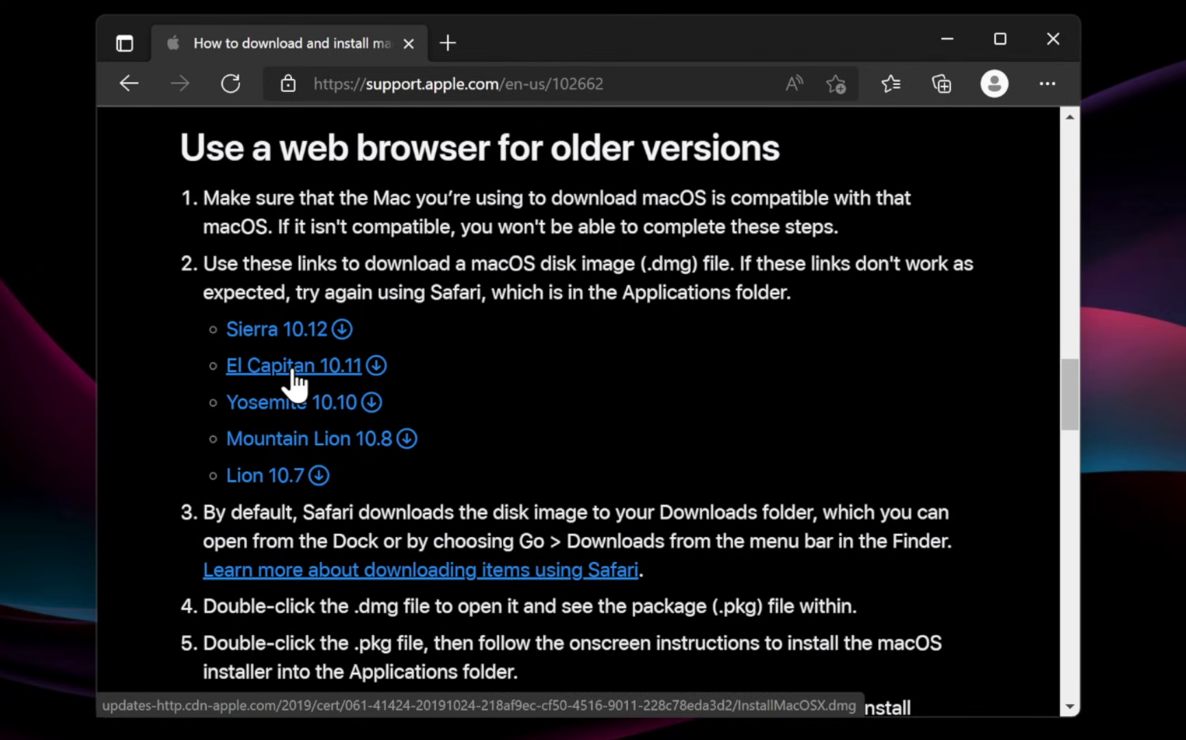
pyautogui.scroll(10, 294, 376)
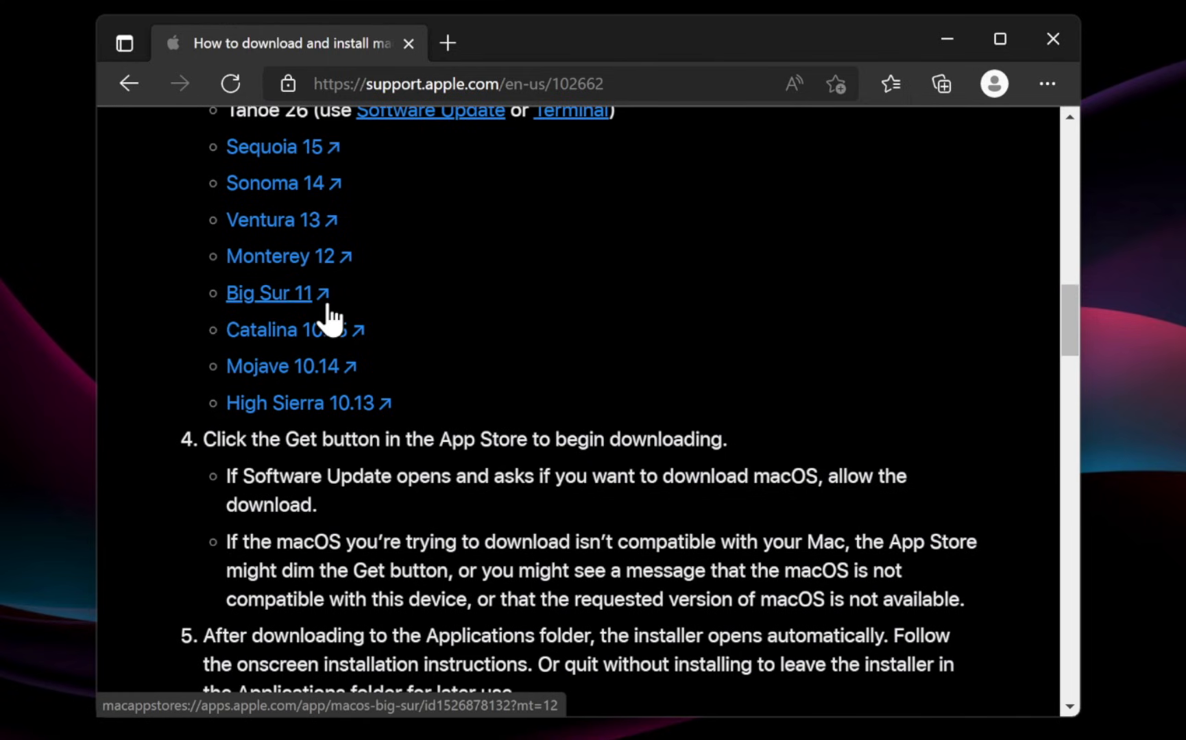
pyautogui.scroll(-9, 328, 316)
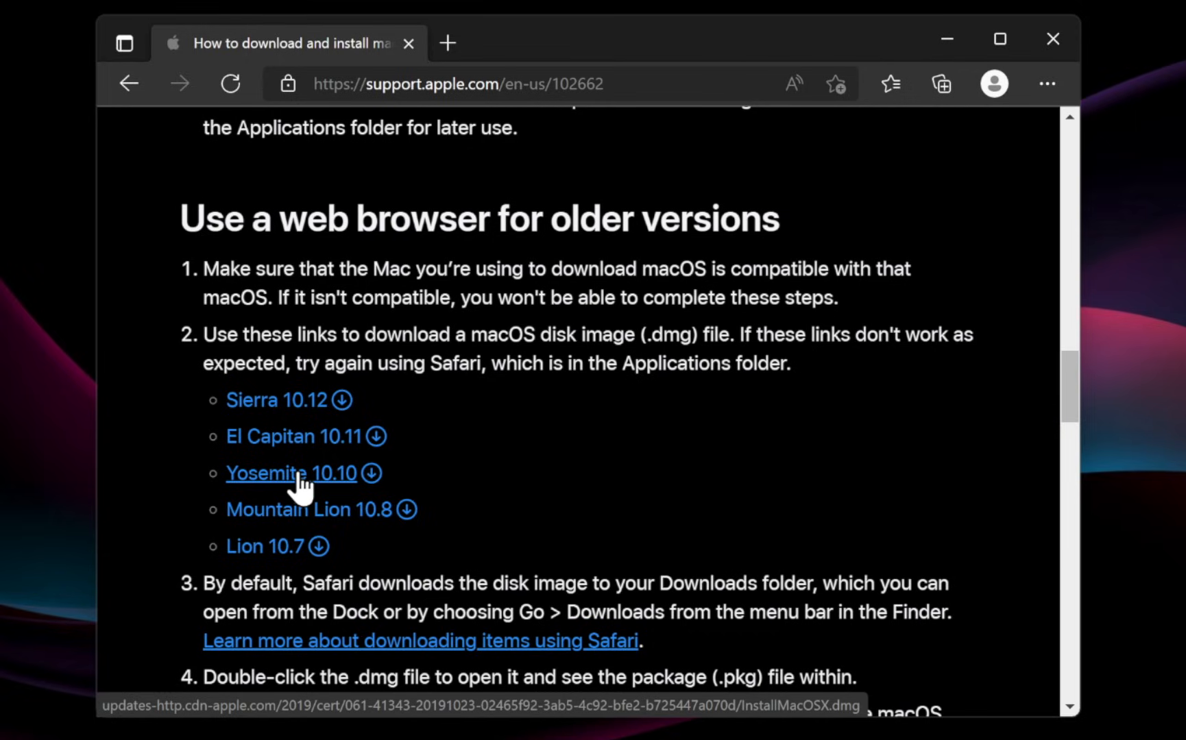
# Download the Lion 10.7 and Sierra 10.12 images, keeping InstallOS.dmg despite the insecure warning.
pyautogui.click(268, 547)
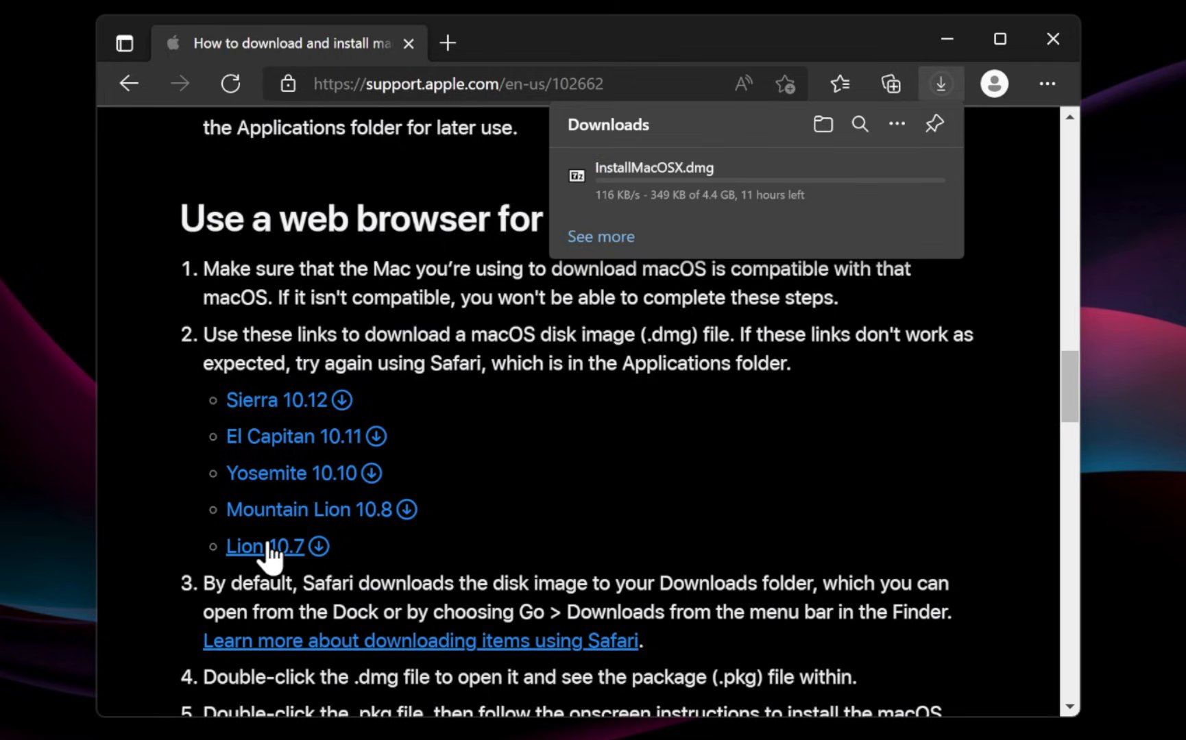
pyautogui.click(267, 403)
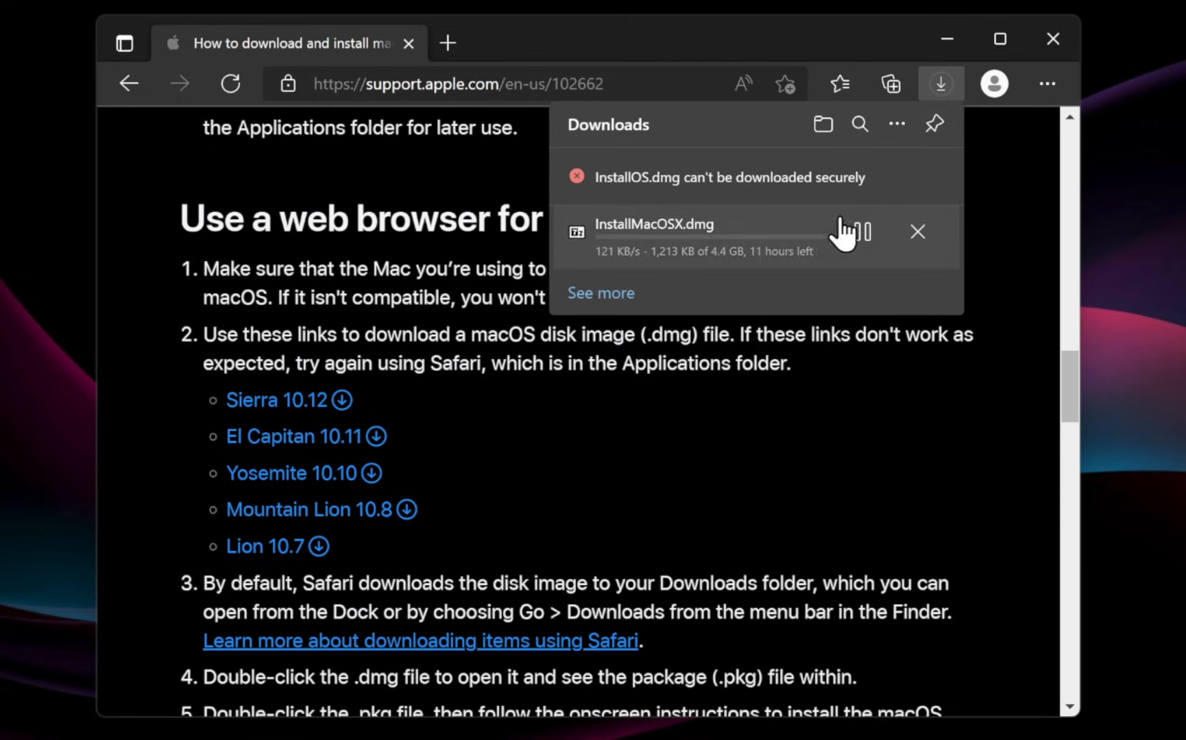
pyautogui.click(918, 186)
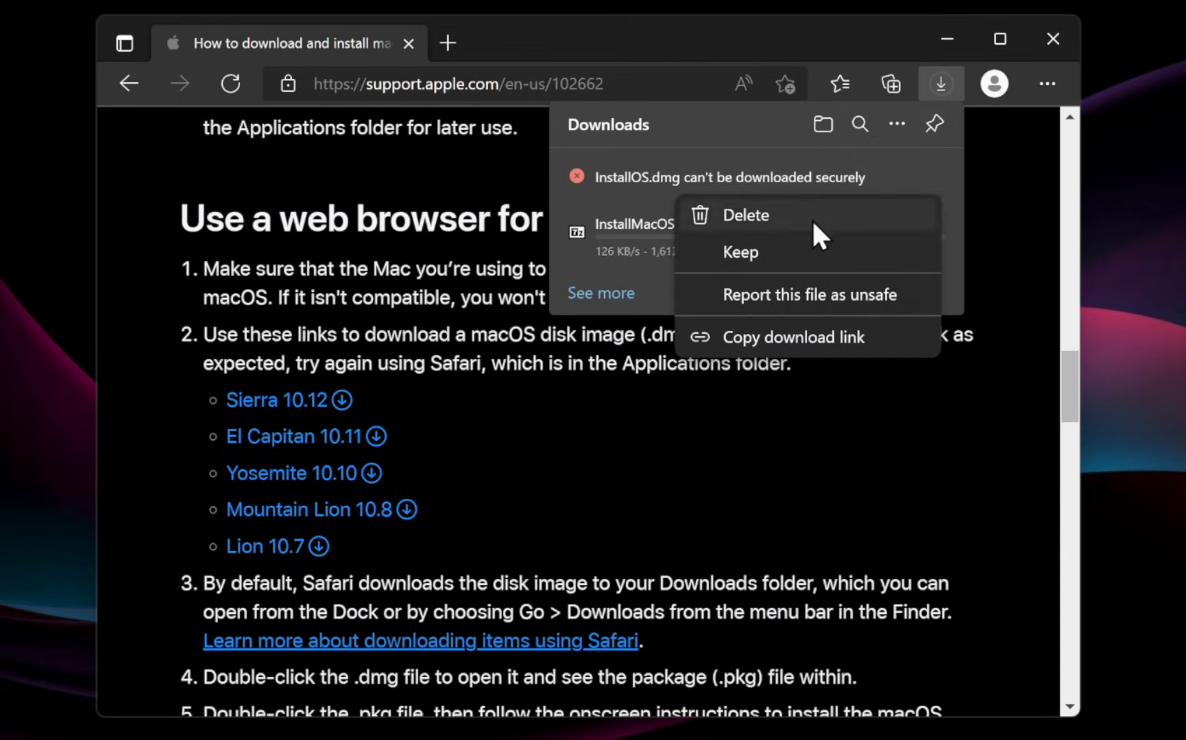
pyautogui.click(740, 253)
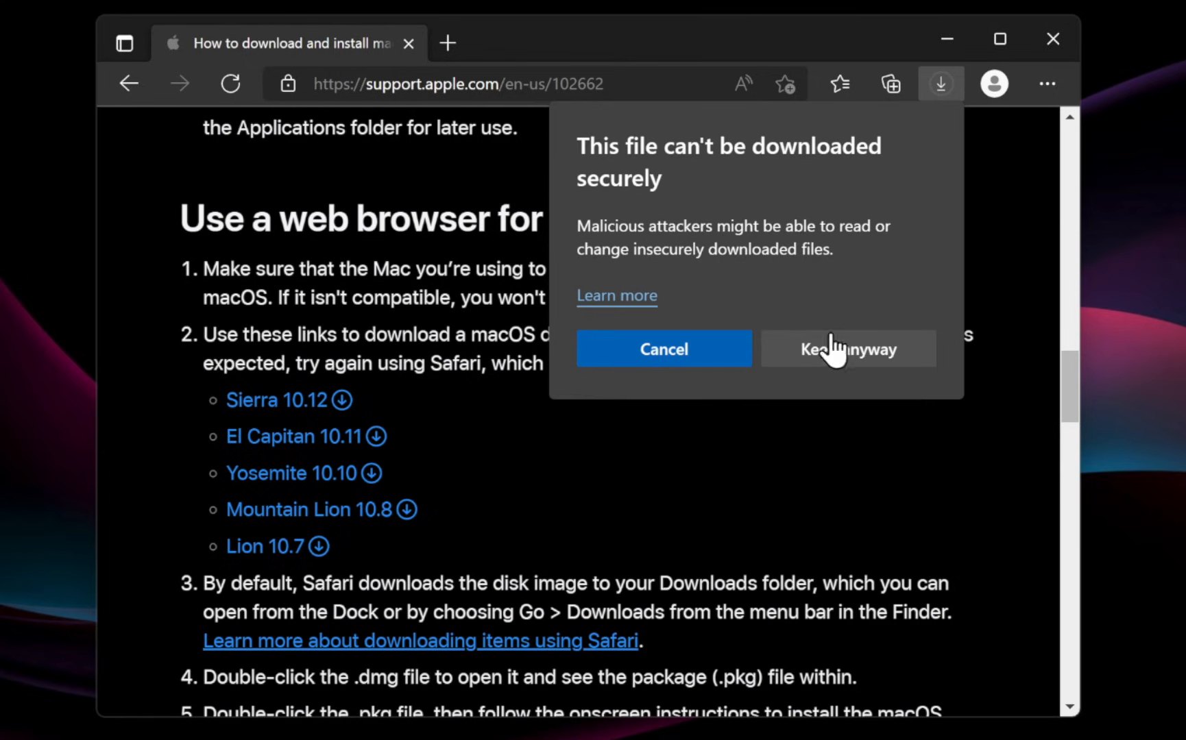
pyautogui.click(836, 351)
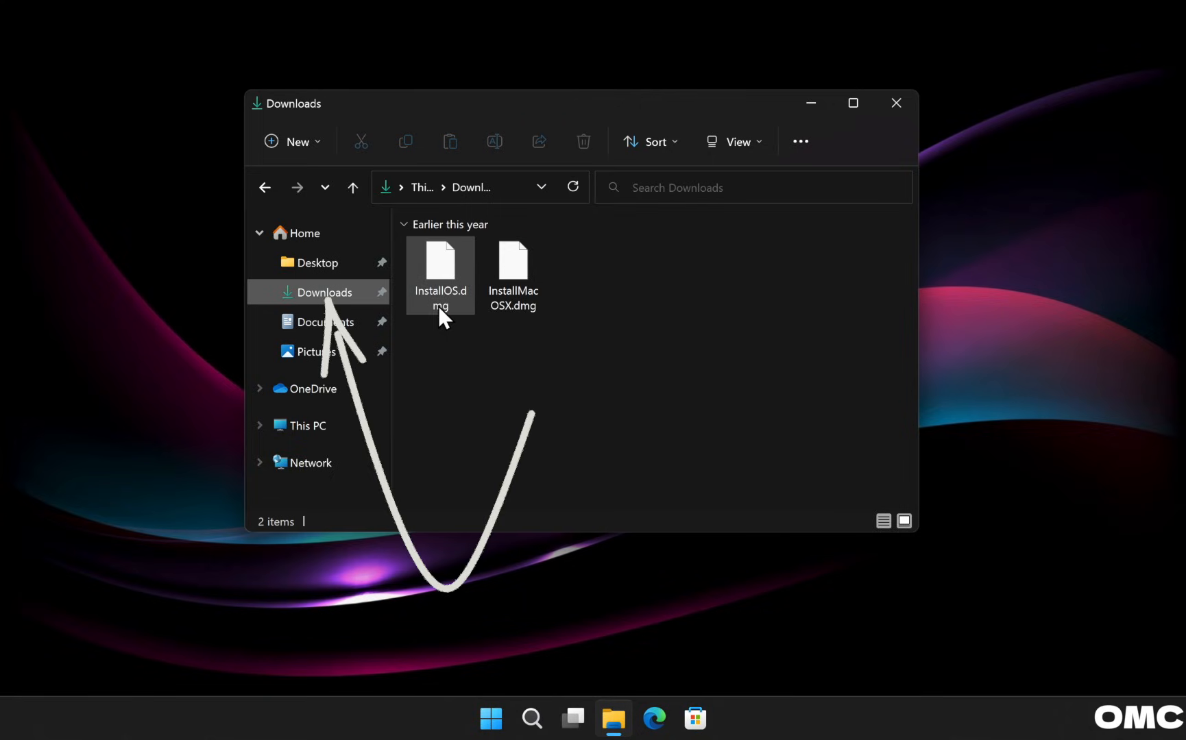
# Open InstallMacOSX.dmg with 7-Zip File Manager and close the Downloads window.
pyautogui.moveTo(438, 306)
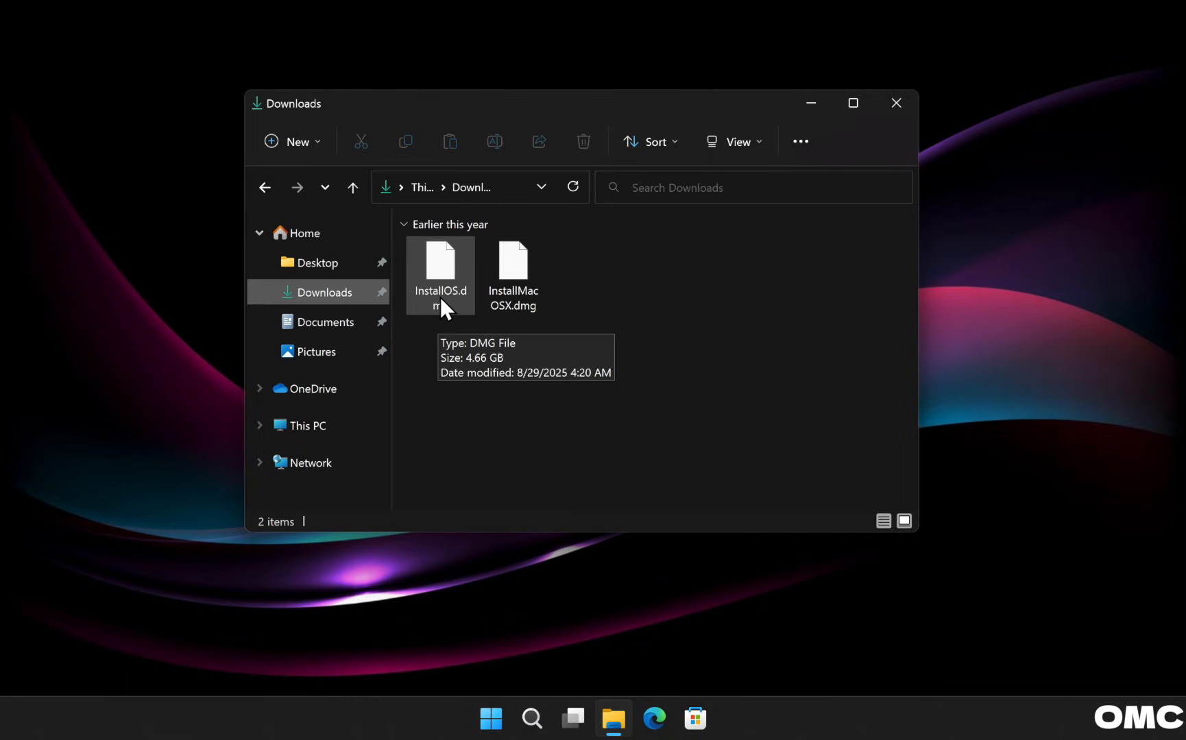
pyautogui.moveTo(517, 297)
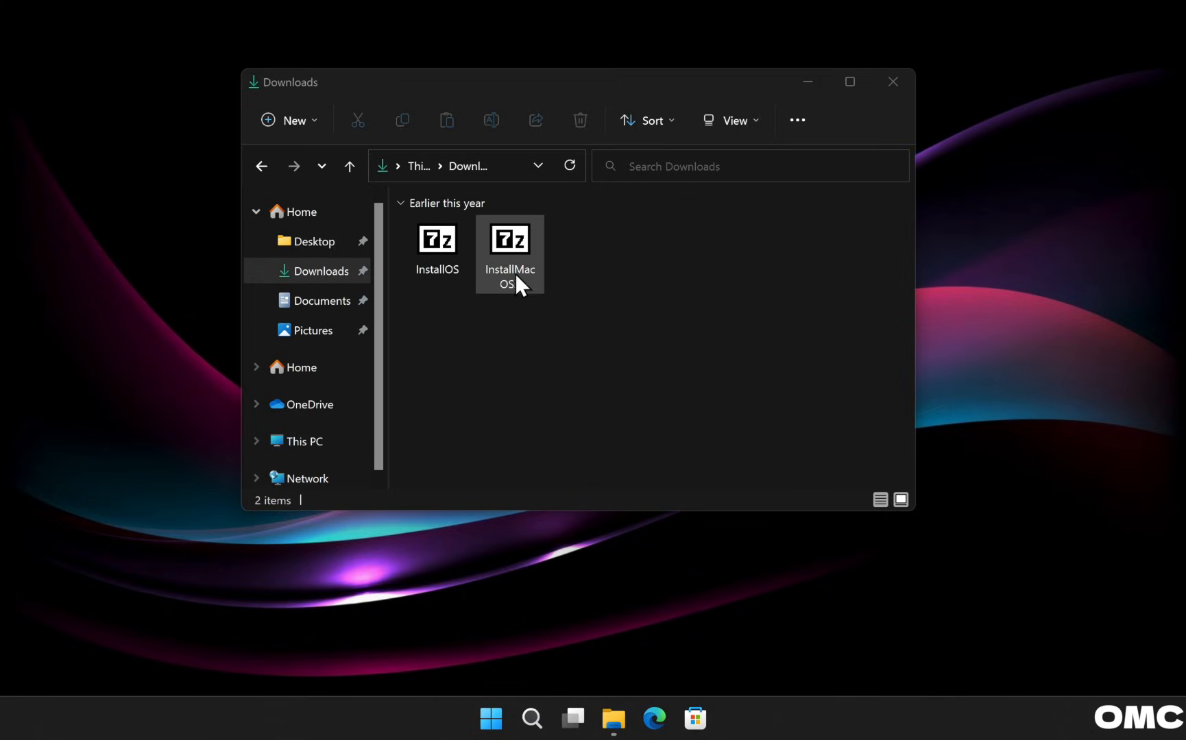
pyautogui.rightClick(510, 236)
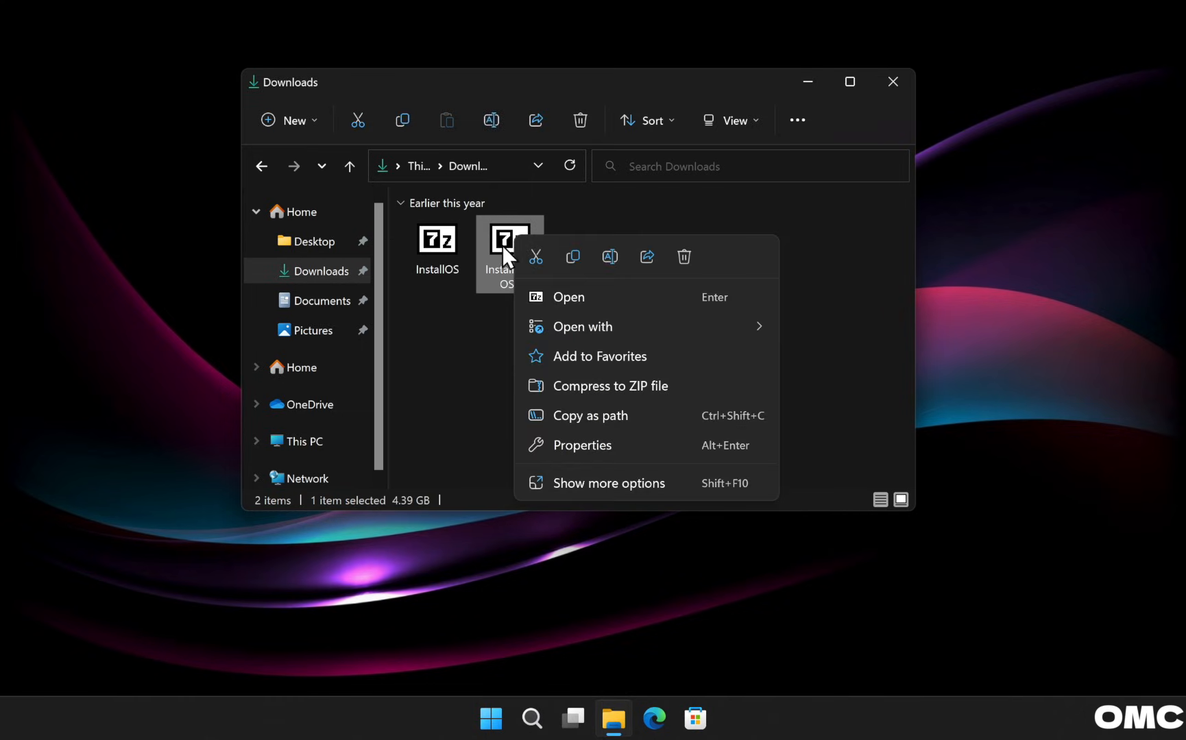
pyautogui.moveTo(573, 326)
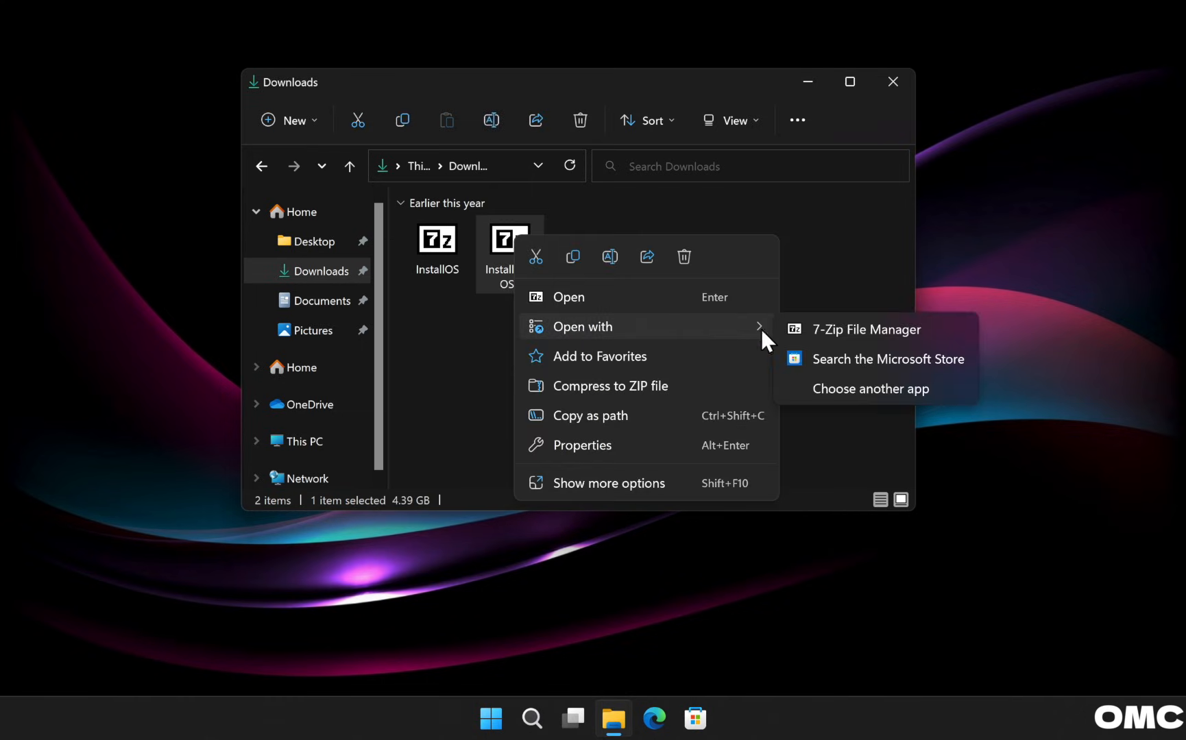
pyautogui.click(839, 326)
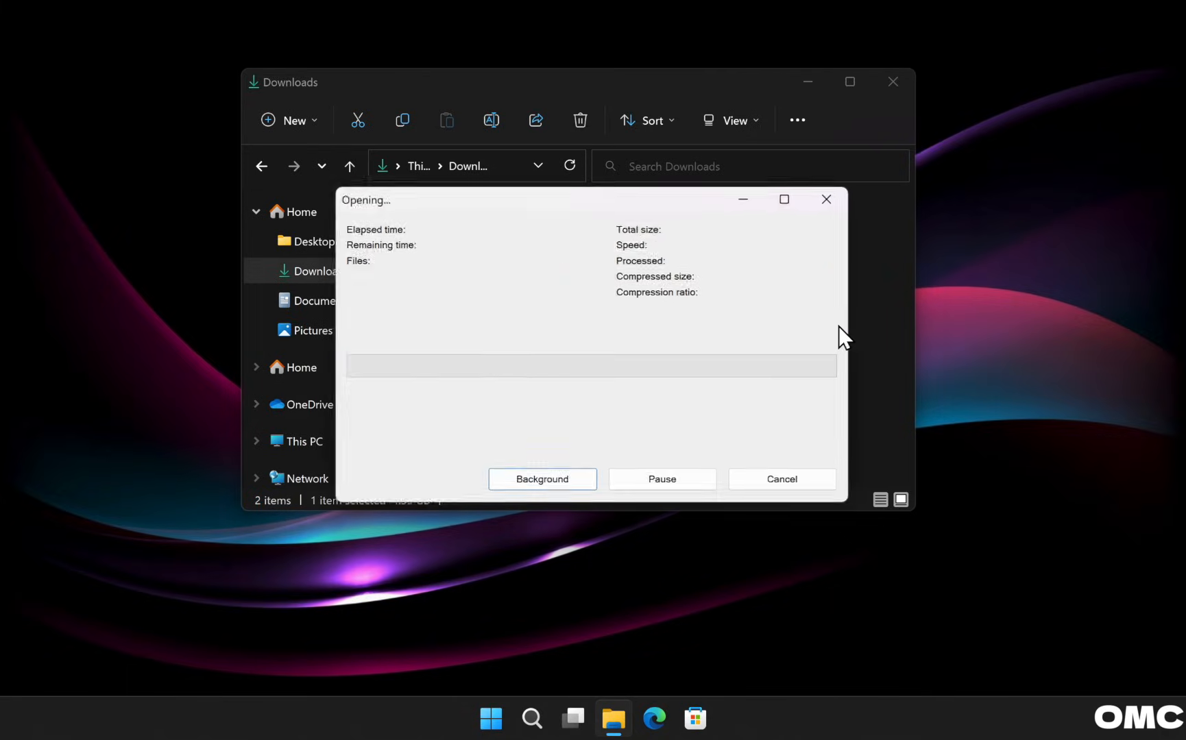
pyautogui.click(898, 84)
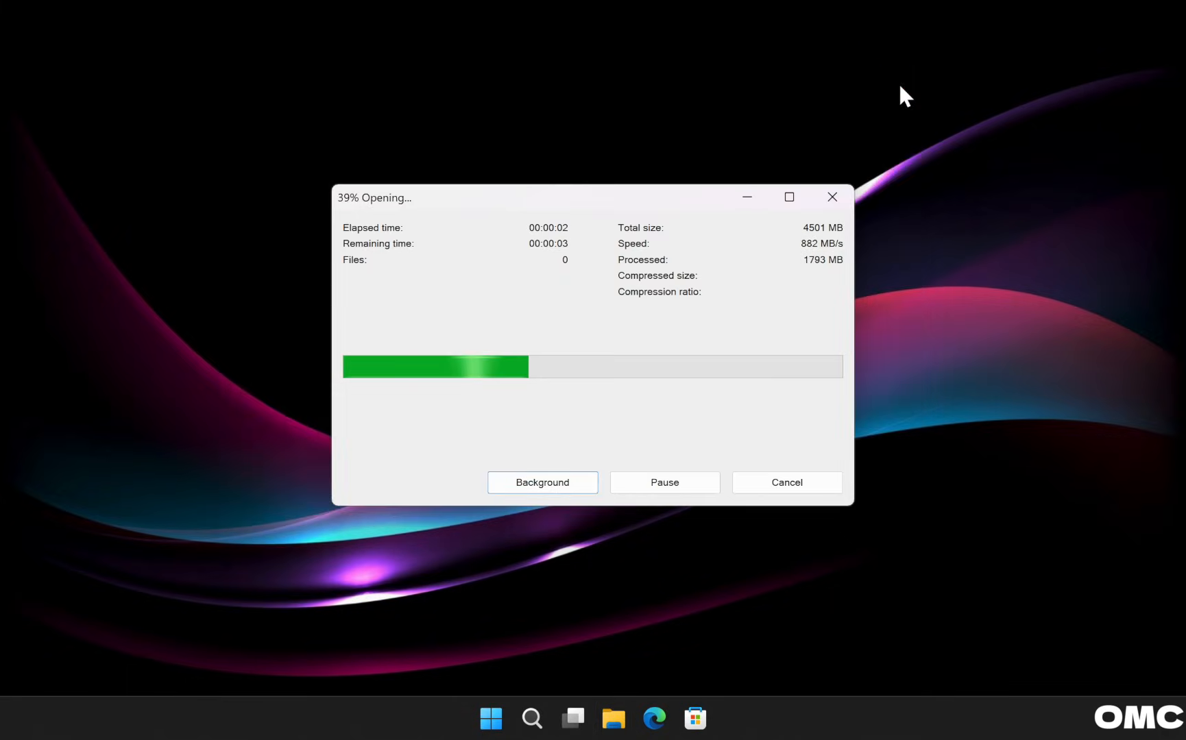
# Browse into Install Mac OS X, open InstallMacOSX.pkg as an archive, and select InstallESD.dmg.
pyautogui.moveTo(686, 195); pyautogui.dragTo(719, 91)
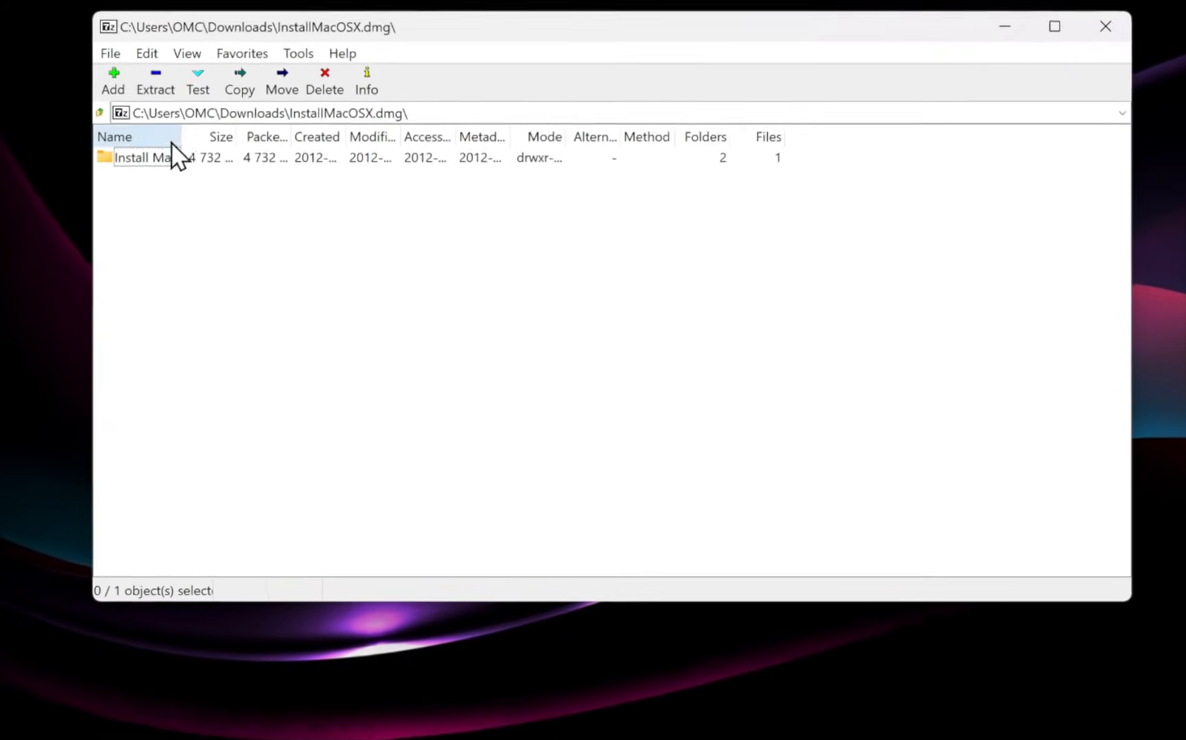
pyautogui.moveTo(181, 137); pyautogui.dragTo(258, 133)
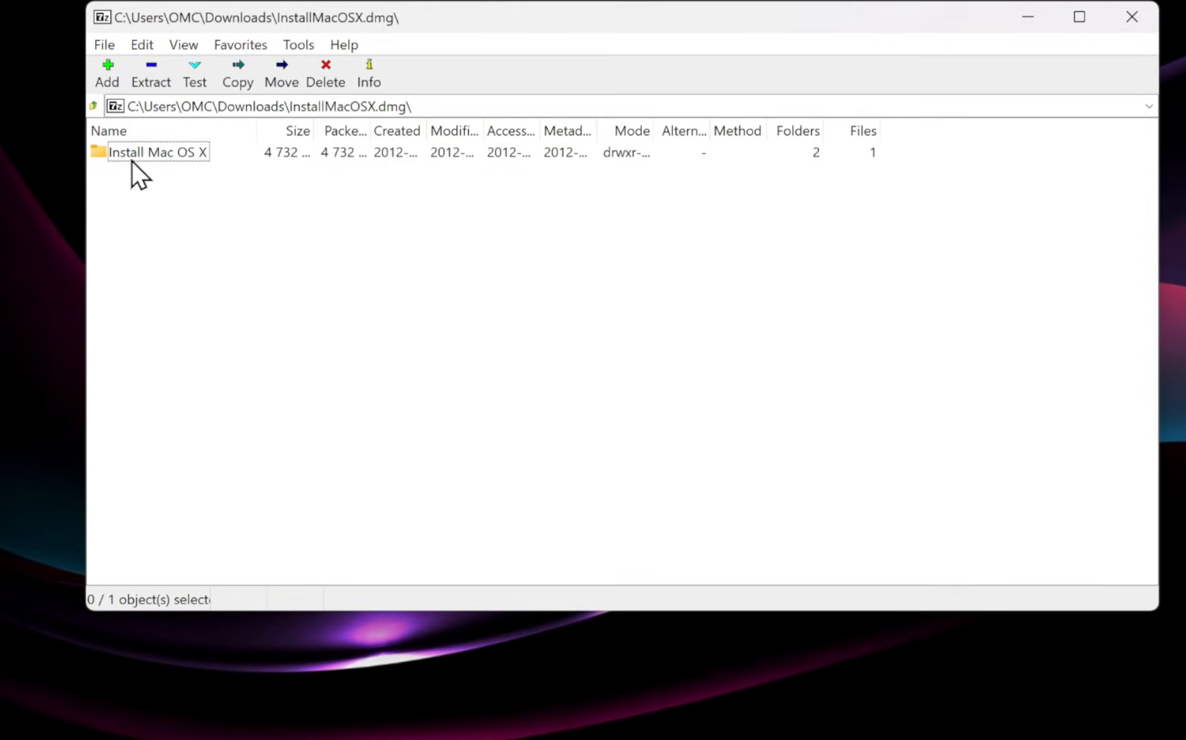
pyautogui.doubleClick(171, 156)
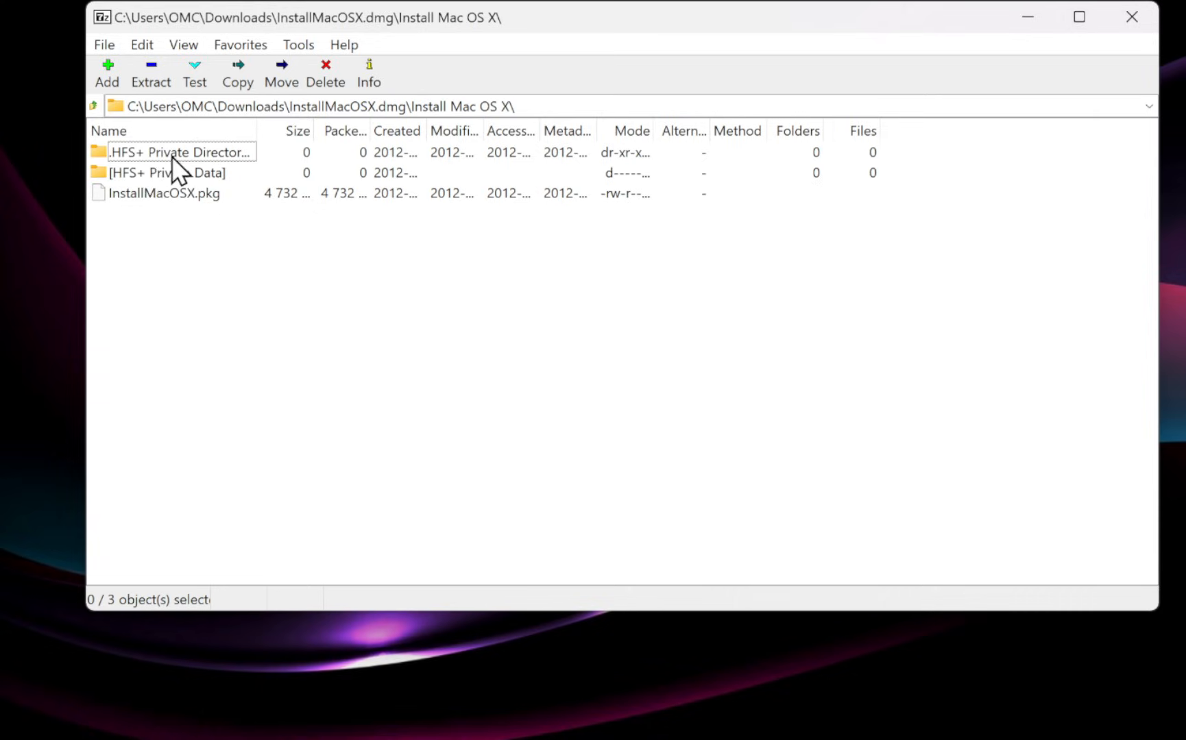
pyautogui.rightClick(197, 194)
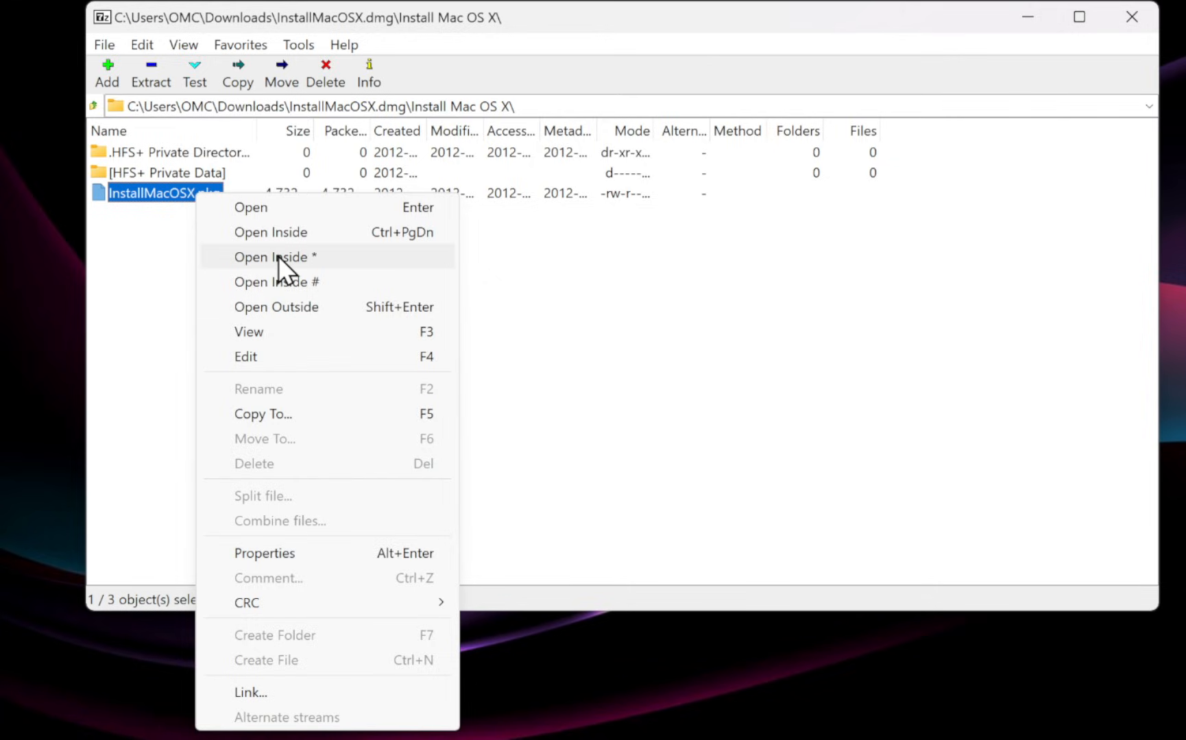
pyautogui.click(314, 257)
pyautogui.moveTo(180, 130); pyautogui.dragTo(257, 139)
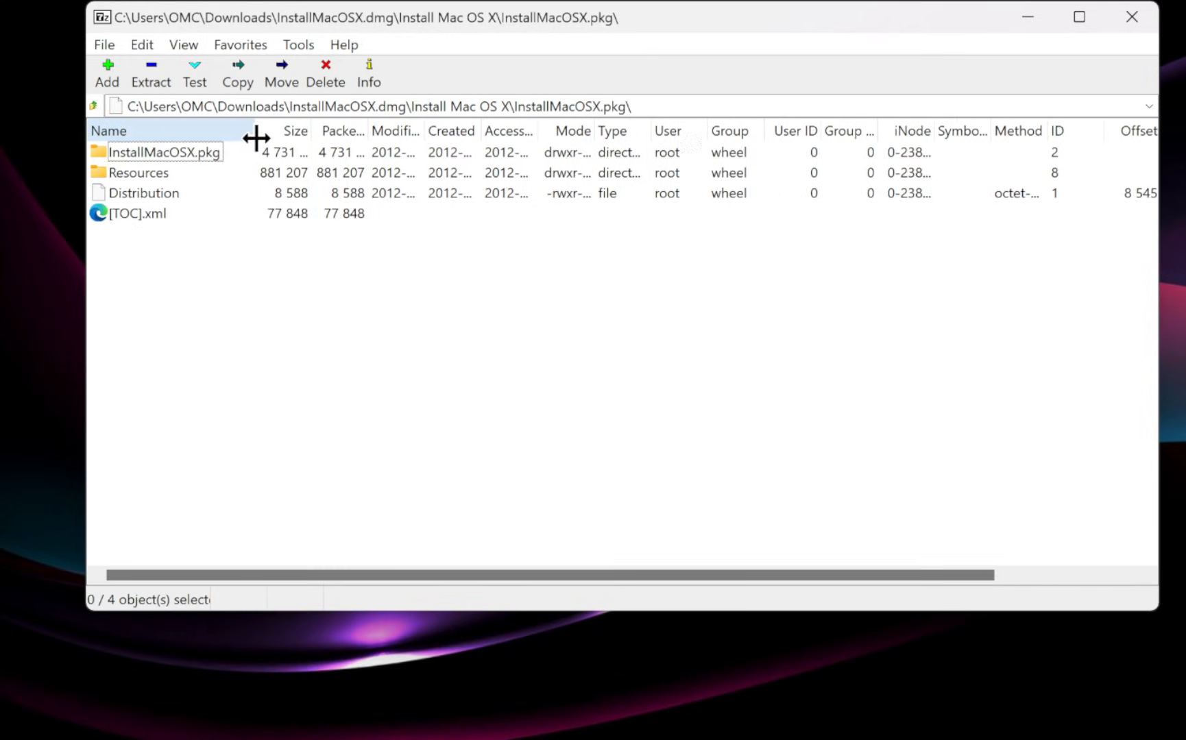
pyautogui.doubleClick(188, 155)
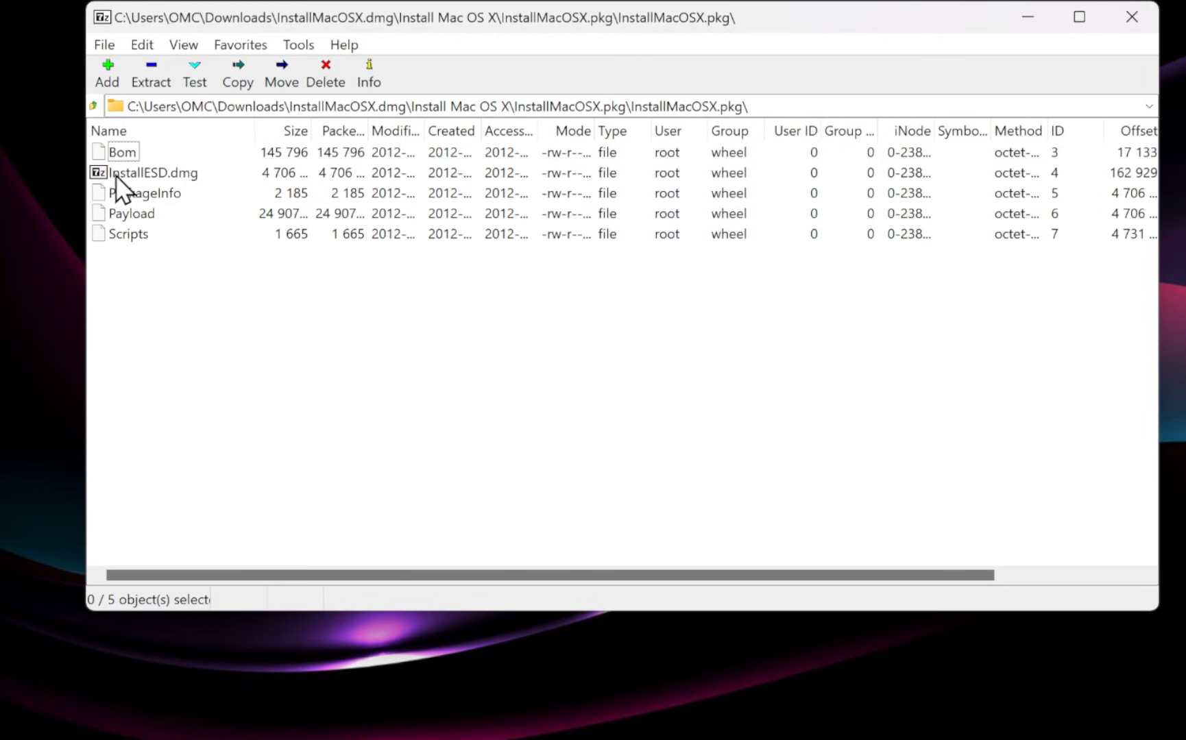
pyautogui.click(170, 175)
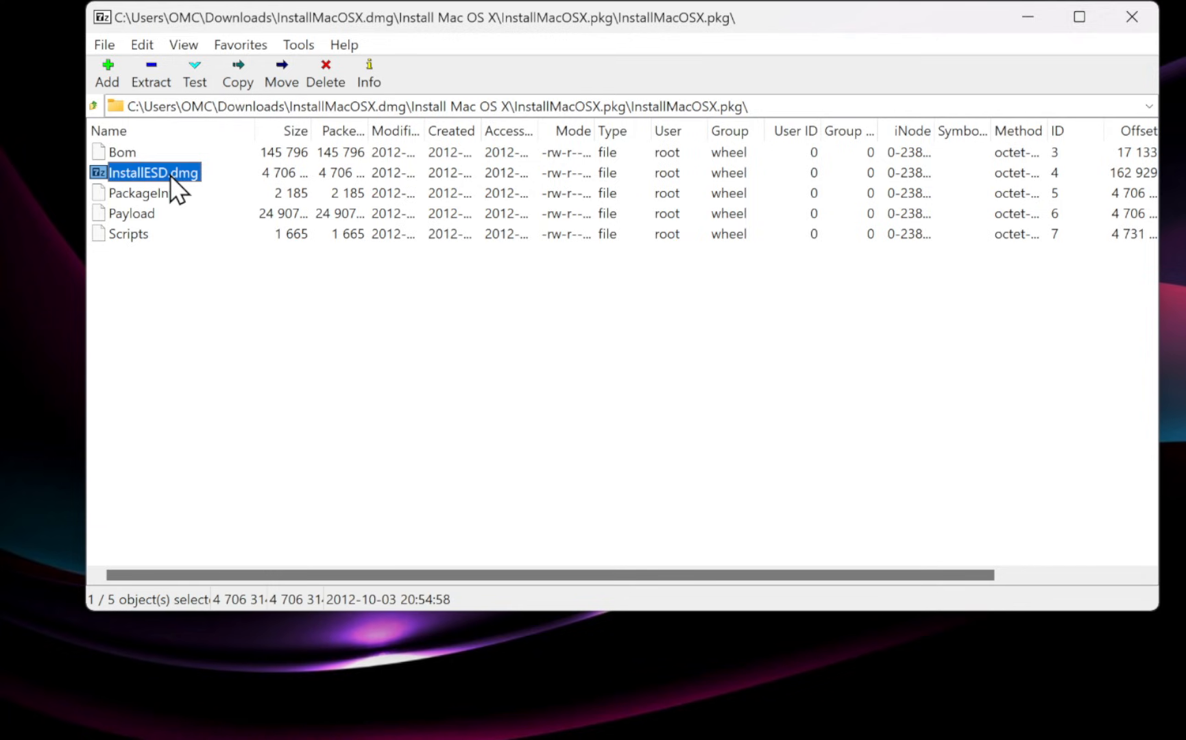
# Copy InstallESD.dmg to the Desktop and close the 7-Zip window.
pyautogui.rightClick(169, 174)
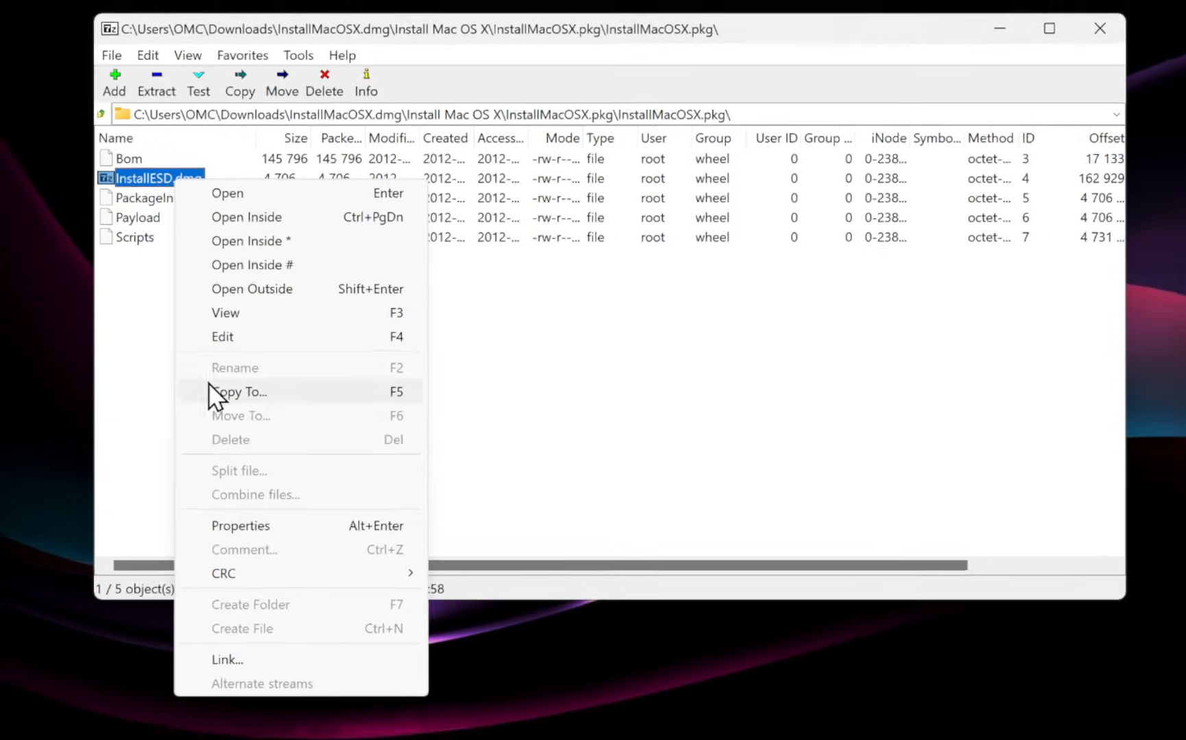
pyautogui.click(239, 392)
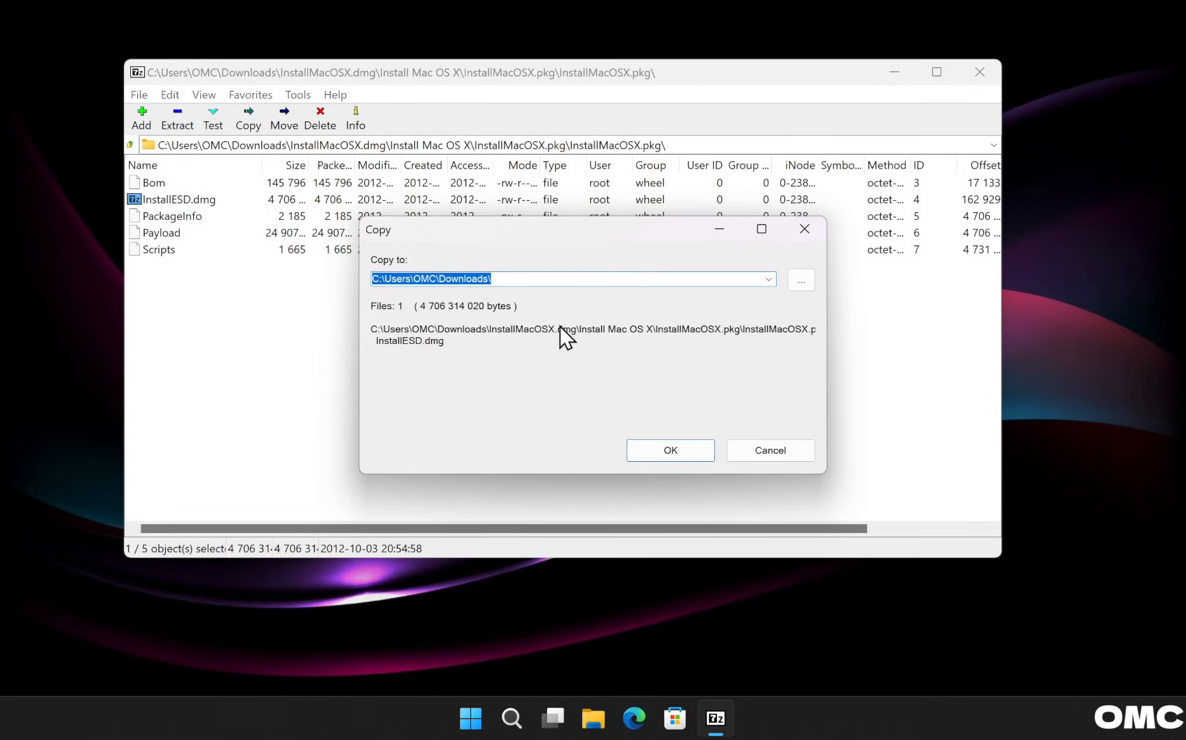
pyautogui.click(798, 280)
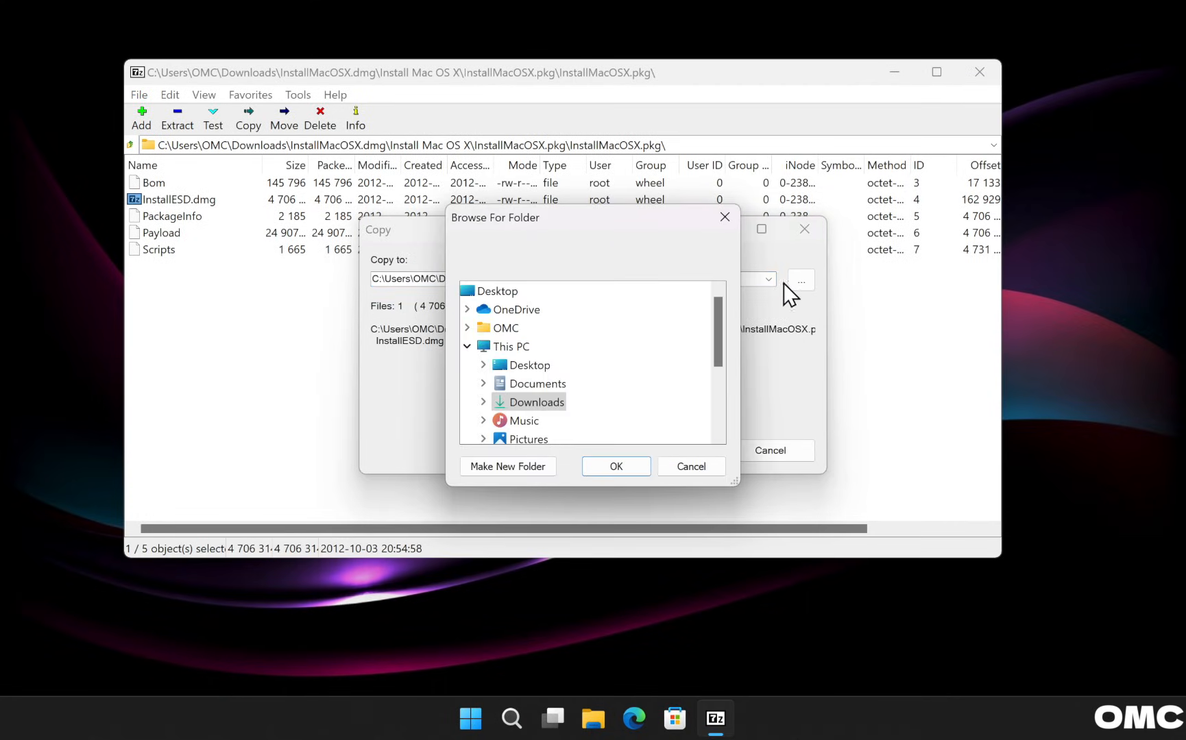
pyautogui.click(542, 366)
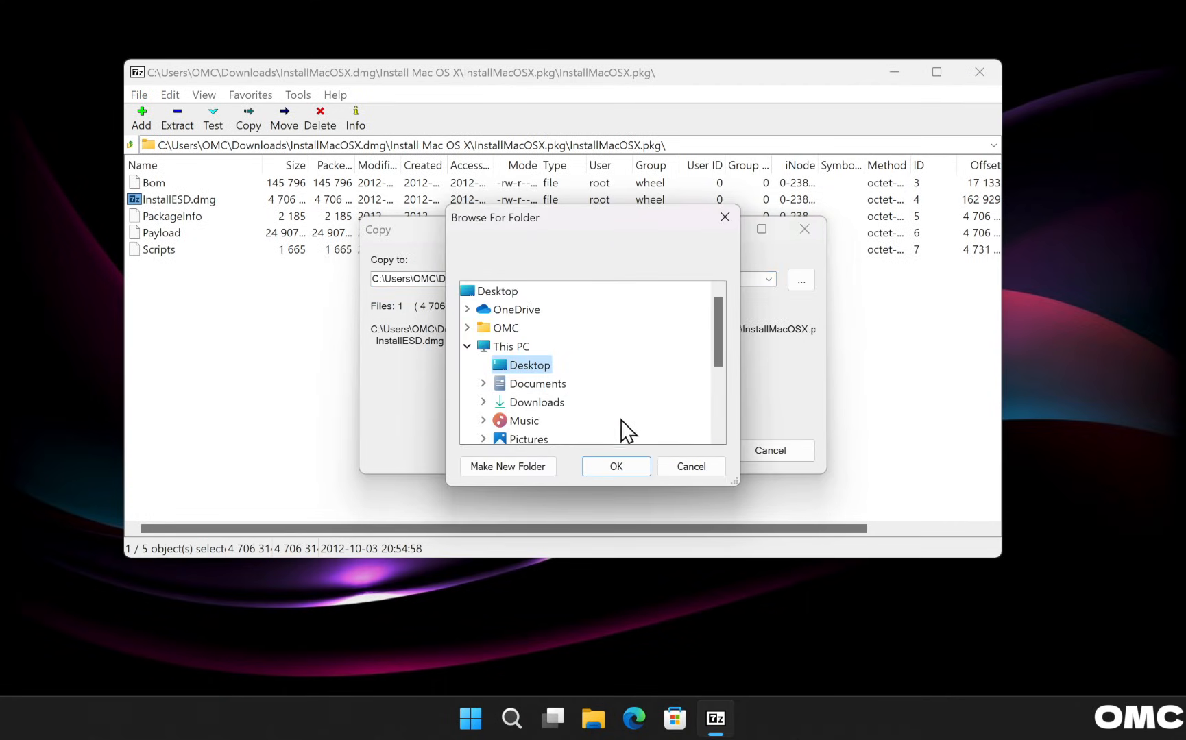
pyautogui.click(614, 461)
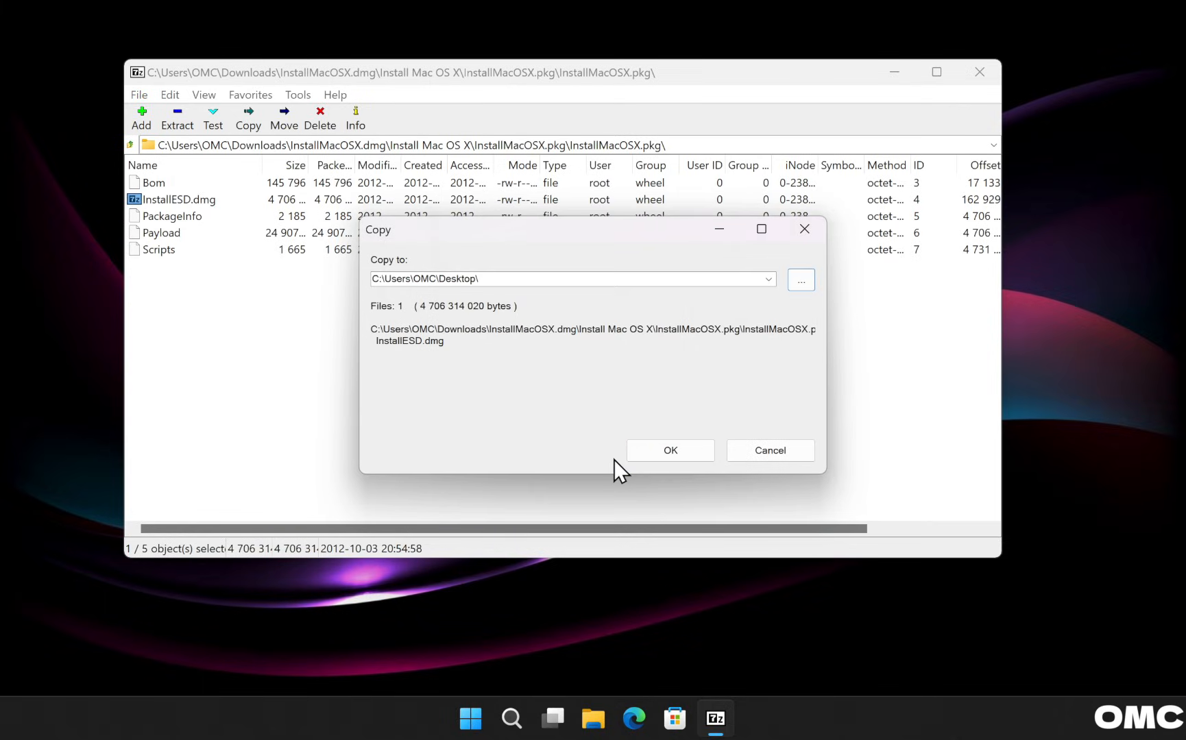
pyautogui.click(655, 453)
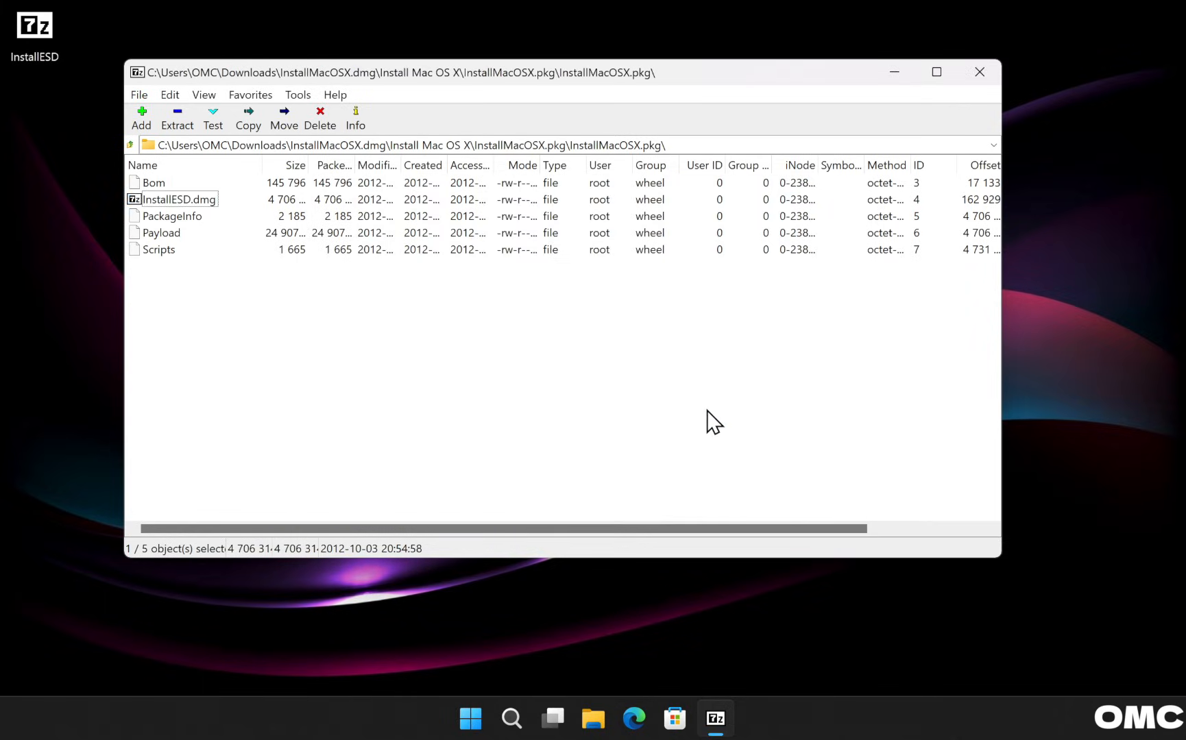
pyautogui.click(984, 73)
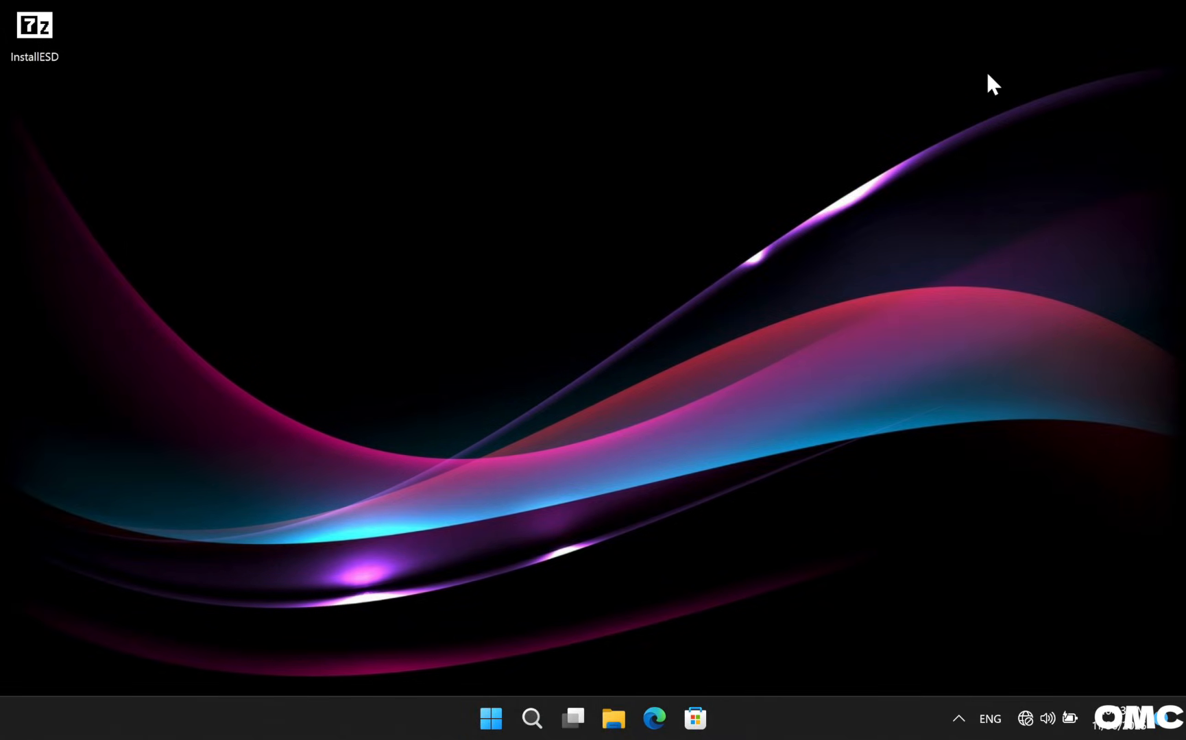
pyautogui.click(653, 718)
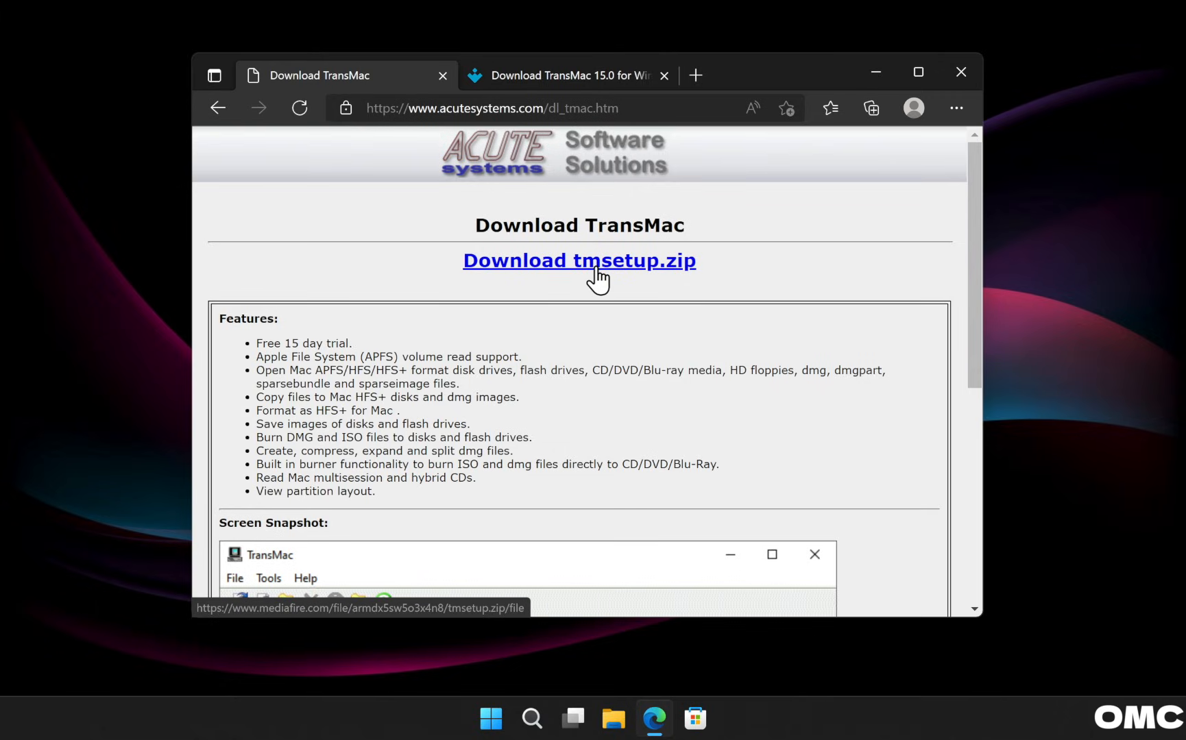
# On the Uptodown TransMac tab, download transmac-15-0.zip with the Download button.
pyautogui.click(607, 74)
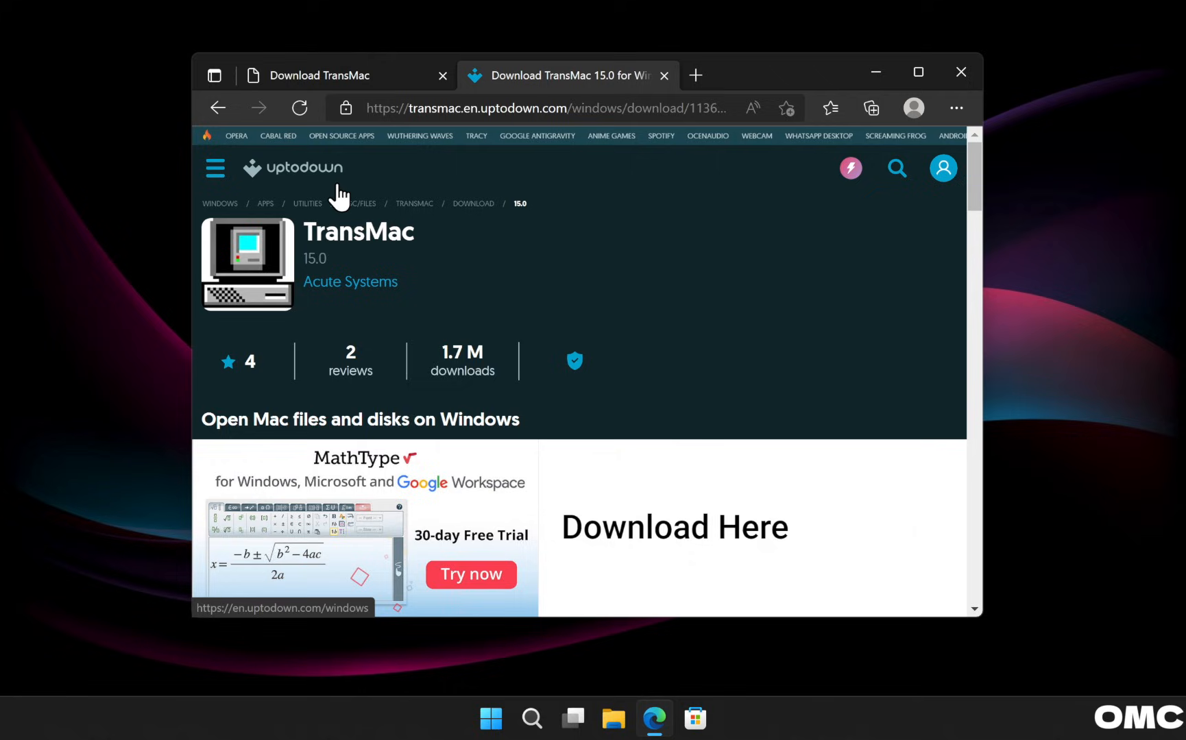
pyautogui.scroll(-9, 340, 197)
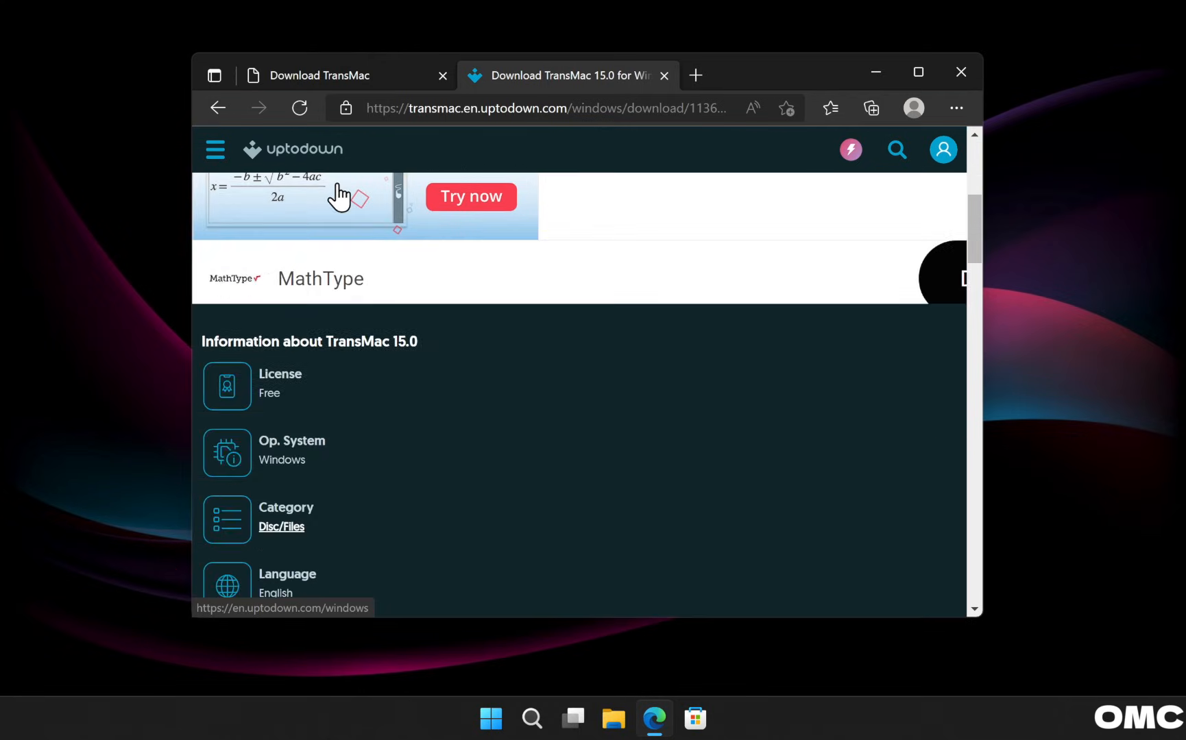
pyautogui.scroll(-15, 339, 197)
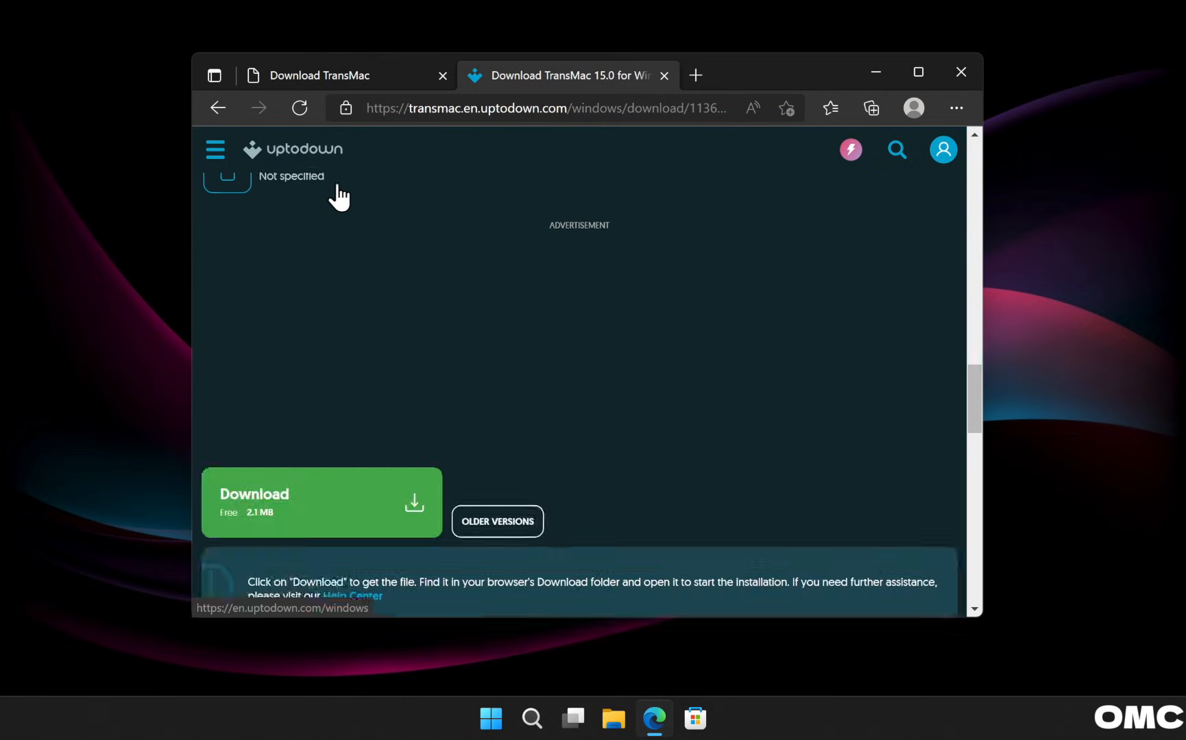
pyautogui.scroll(2, 339, 198)
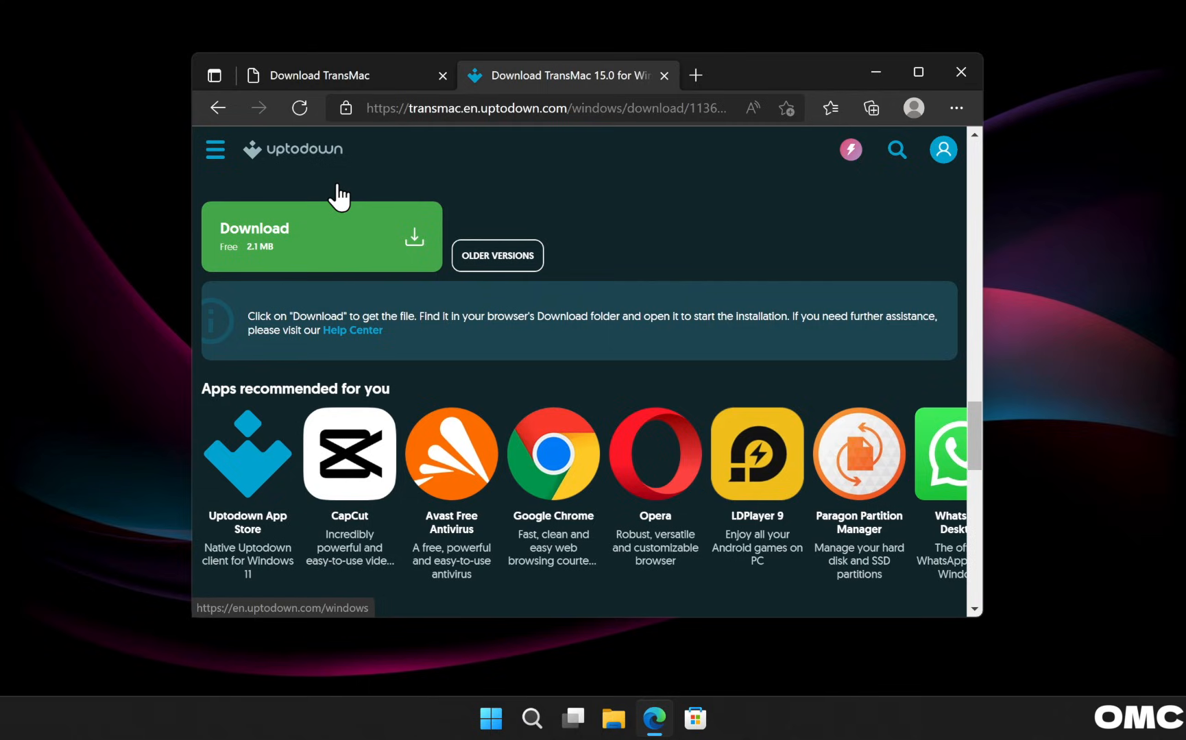
pyautogui.click(270, 240)
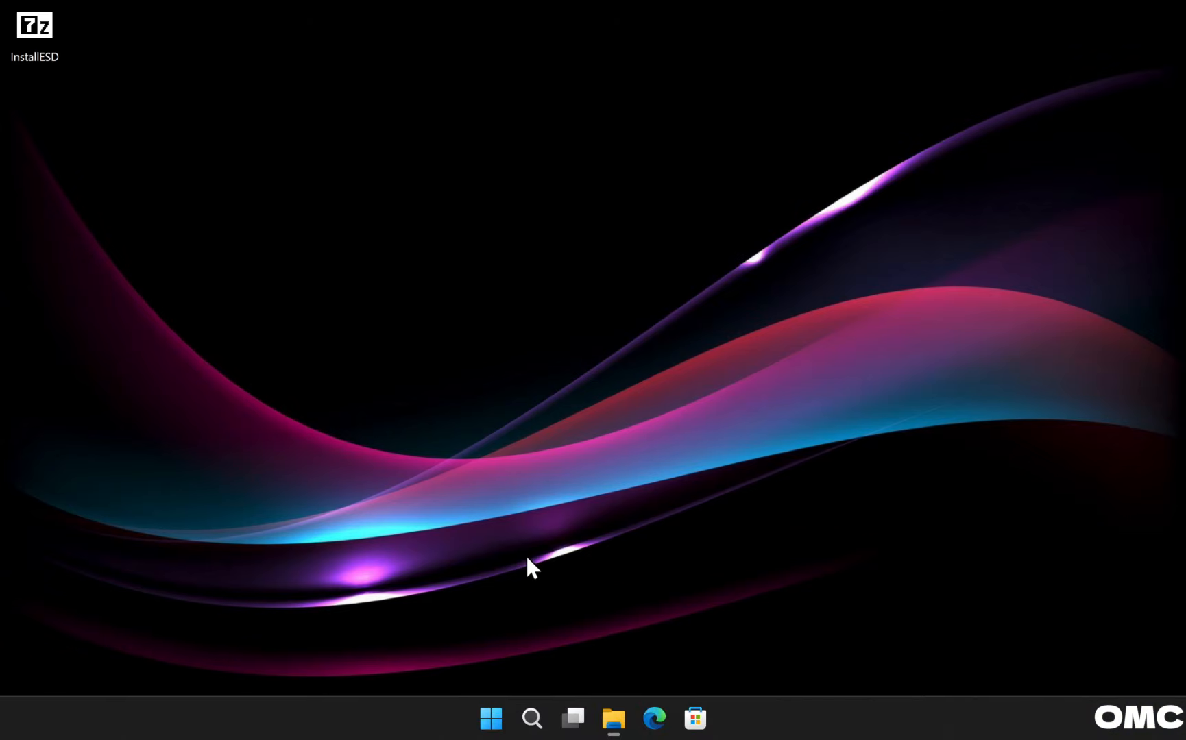
# Launch TransMac as administrator, continue the trial, and center its window.
pyautogui.click(494, 718)
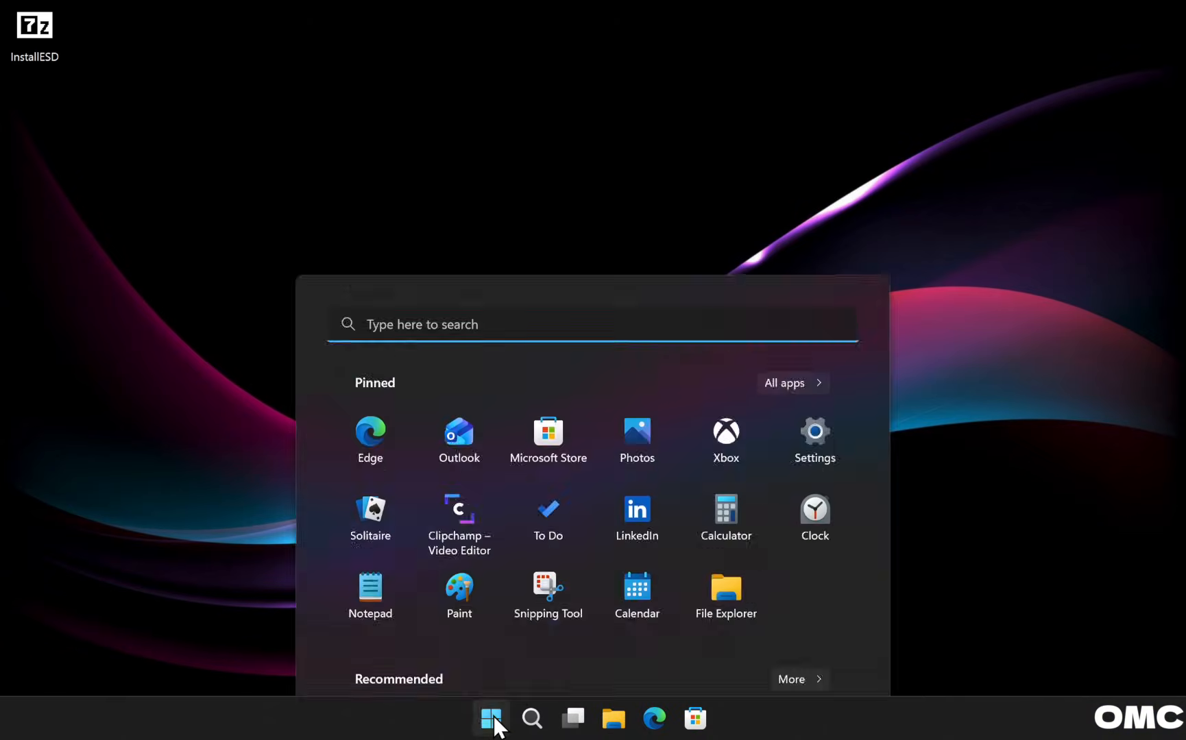
pyautogui.write('tra')
pyautogui.press('Down')
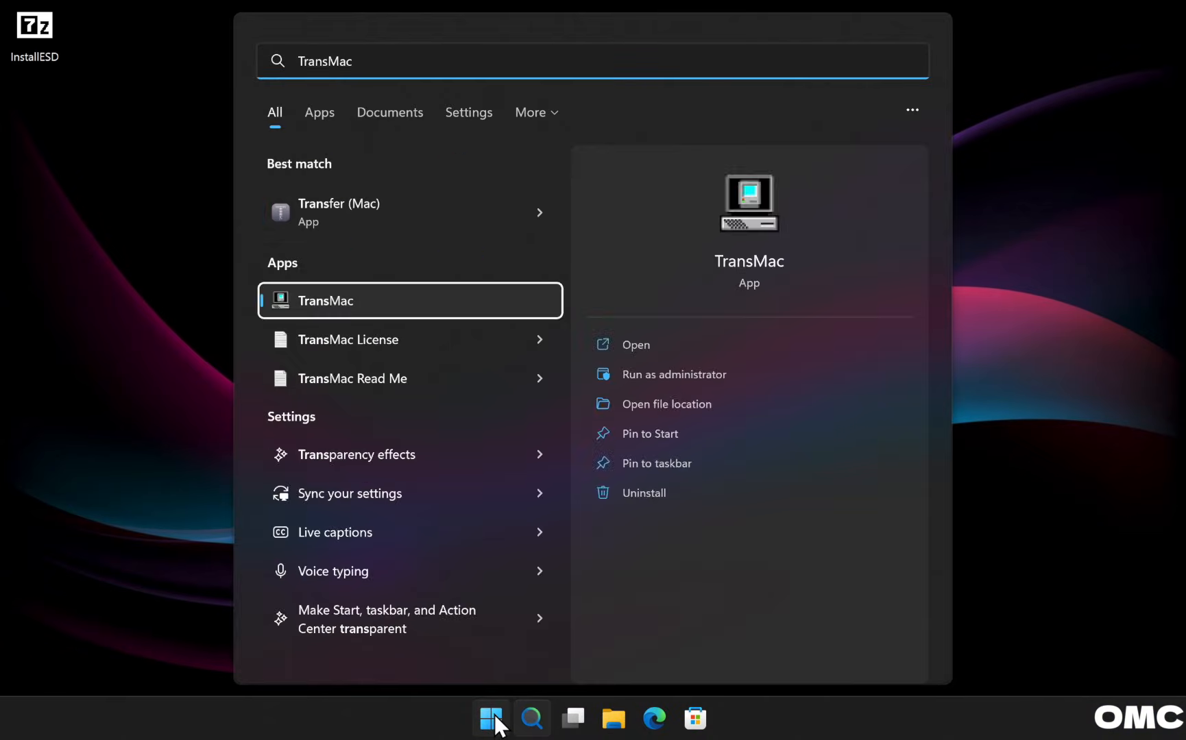
pyautogui.click(647, 376)
pyautogui.click(568, 513)
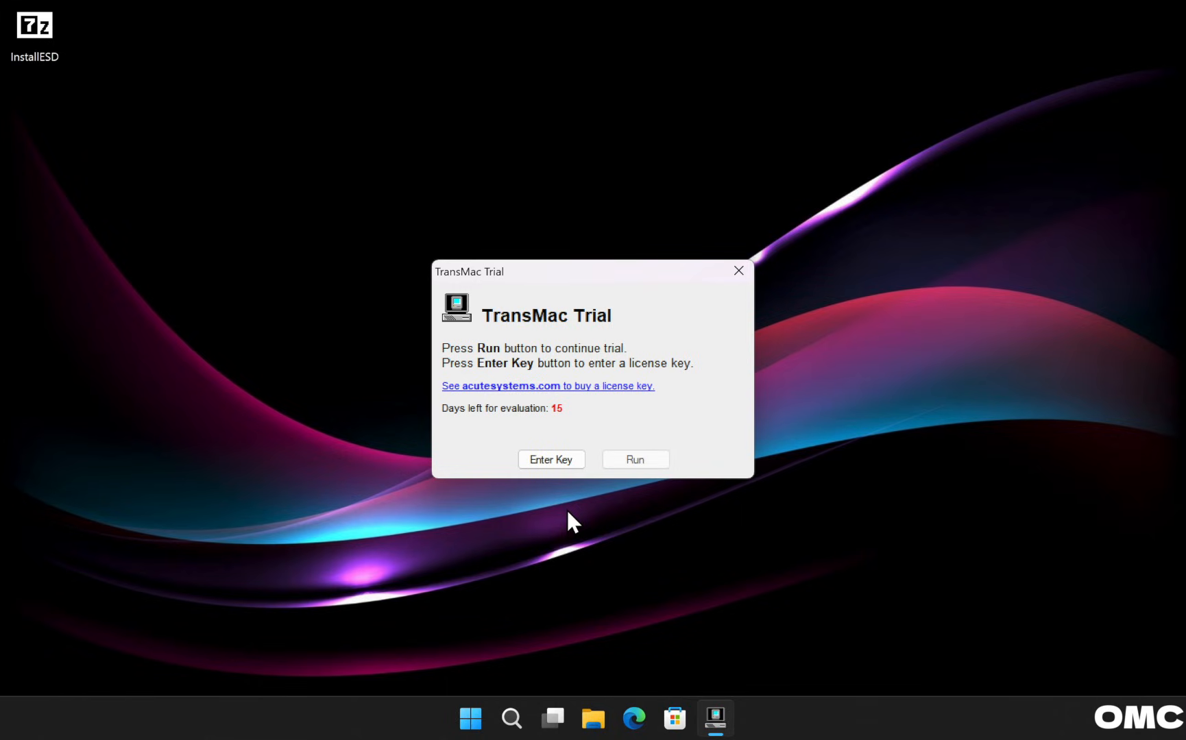
pyautogui.click(636, 461)
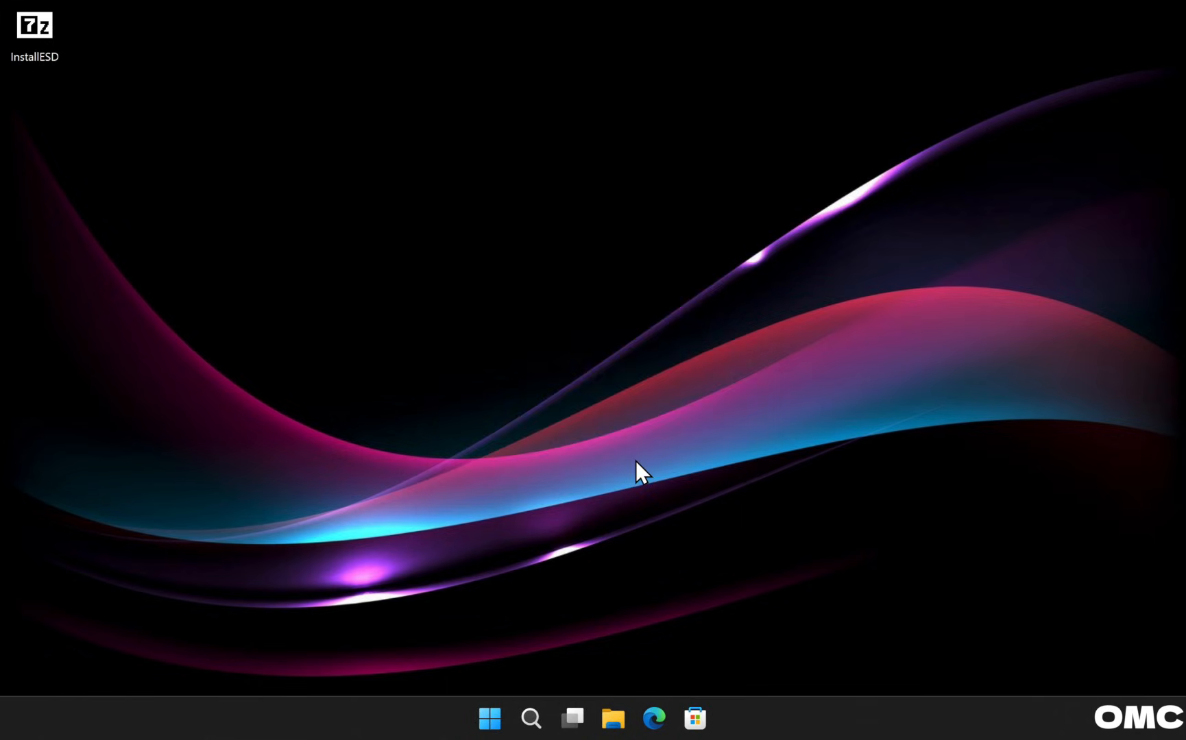
pyautogui.moveTo(464, 18); pyautogui.dragTo(631, 63)
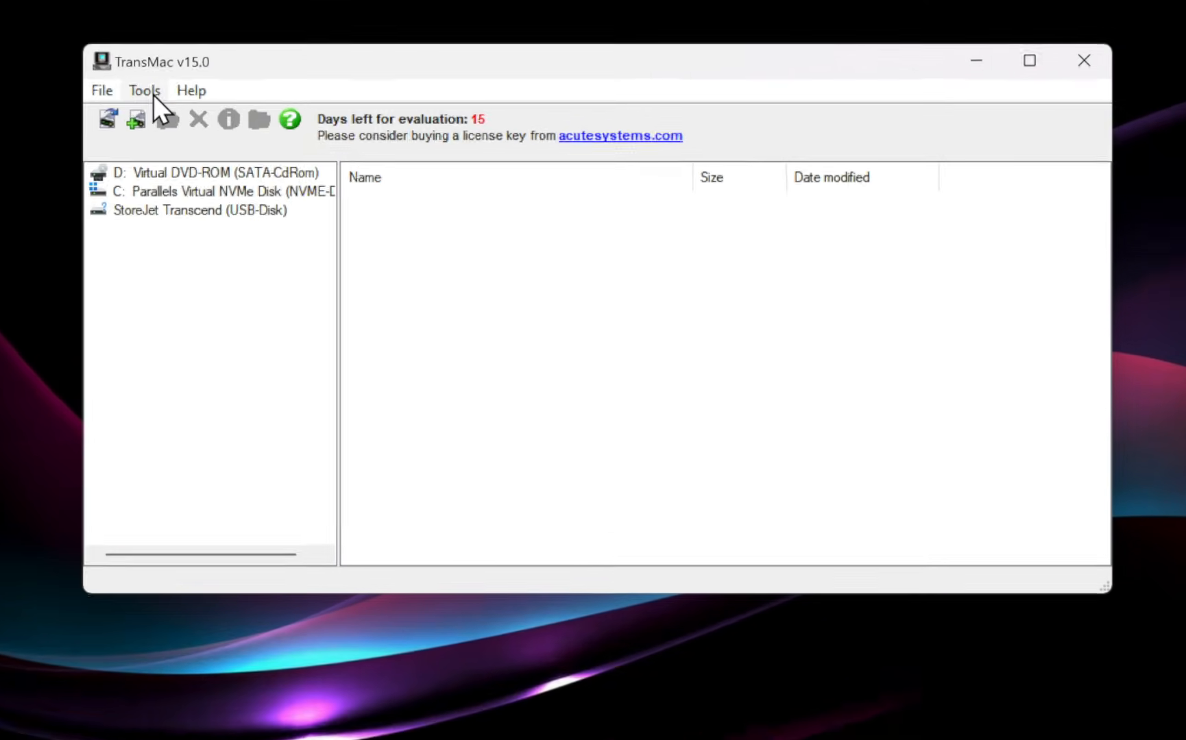
# Confirm 'Show hidden and system files' is enabled in TransMac's Settings.
pyautogui.click(152, 95)
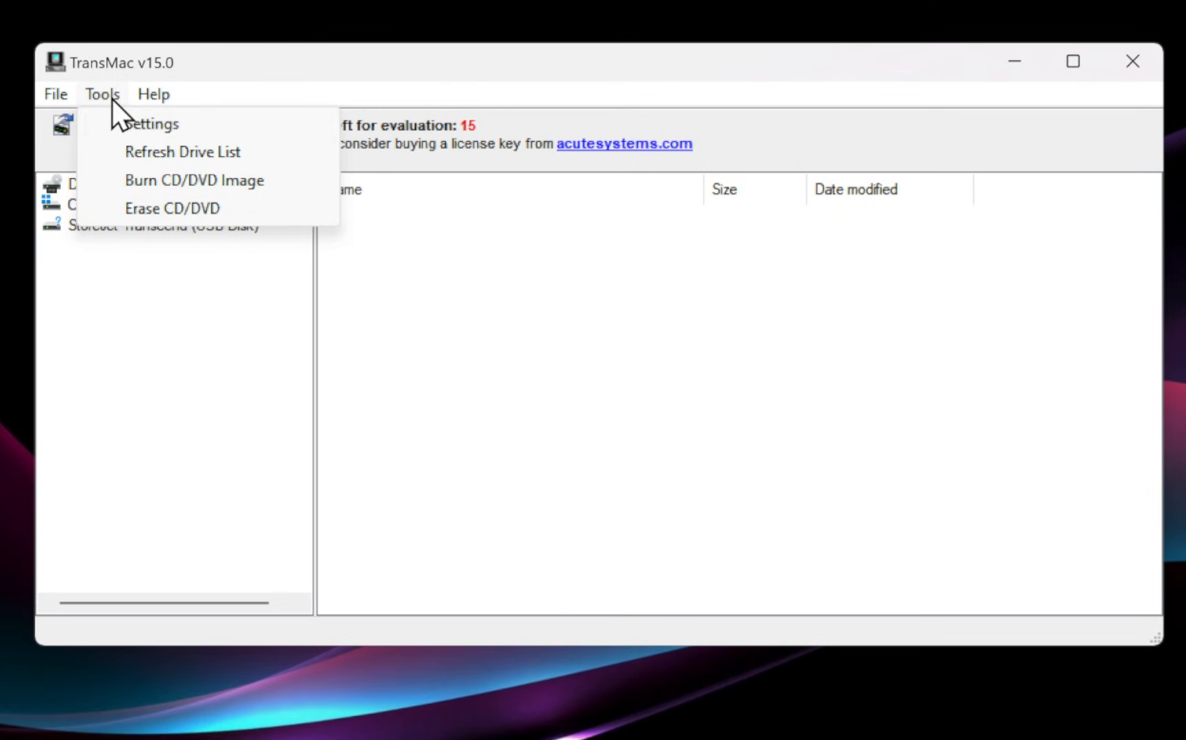
pyautogui.click(194, 118)
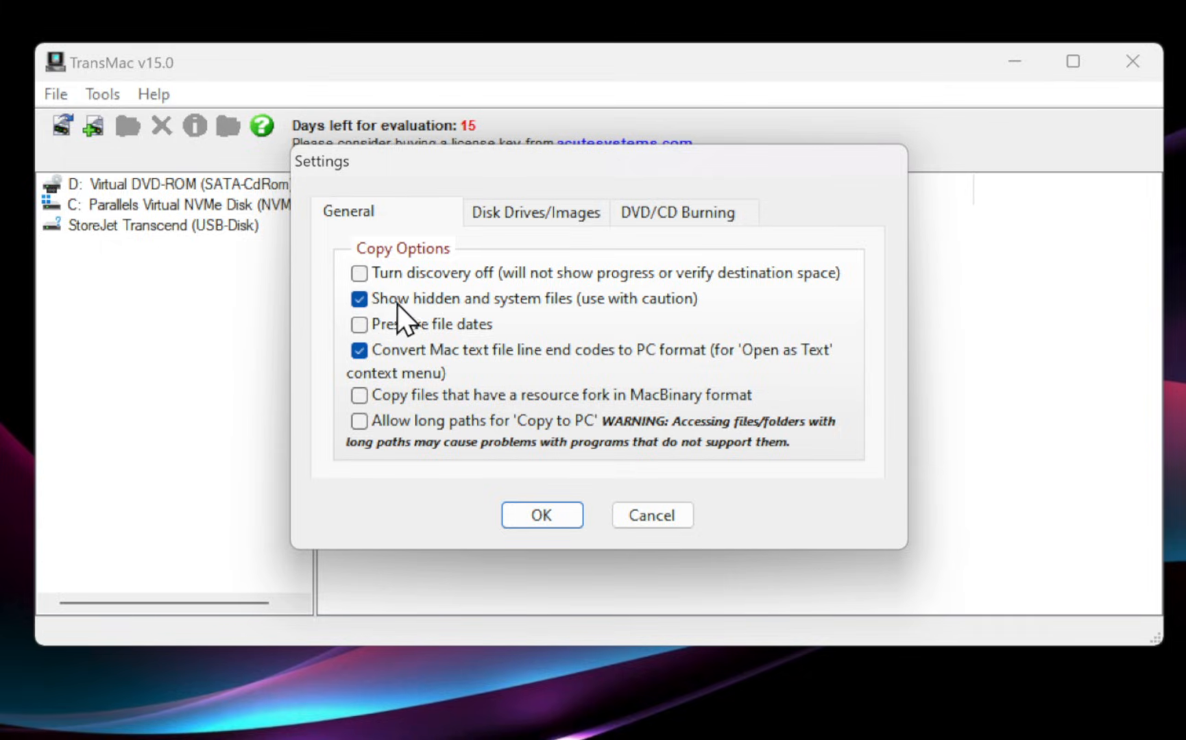
pyautogui.click(533, 505)
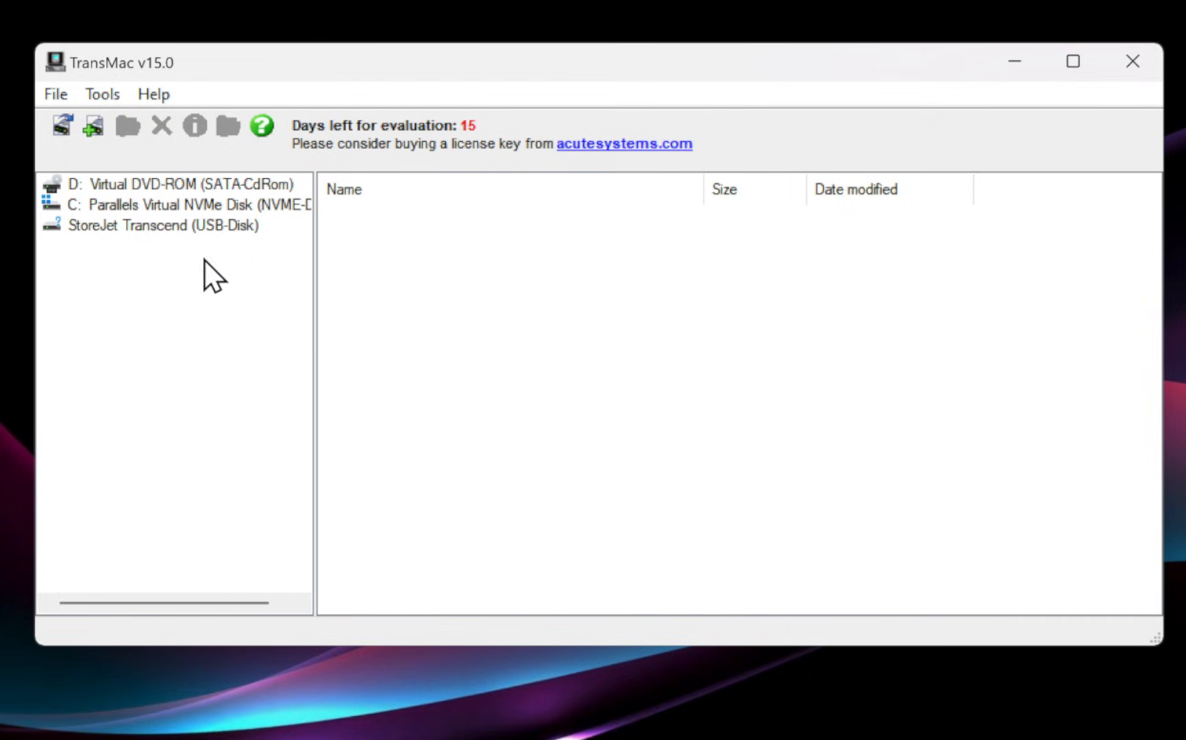
pyautogui.rightClick(150, 228)
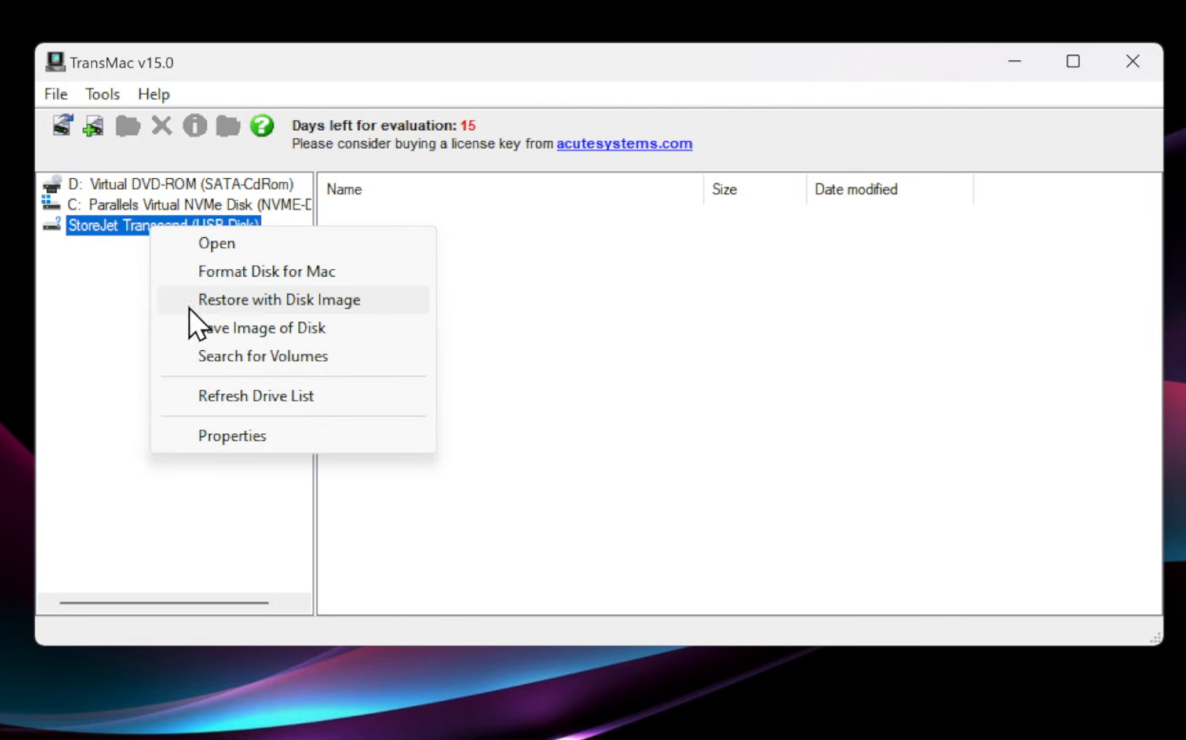
# Restore InstallESD.dmg from the Desktop onto the StoreJet Transcend disk, accepting the overwrite warning.
pyautogui.click(283, 306)
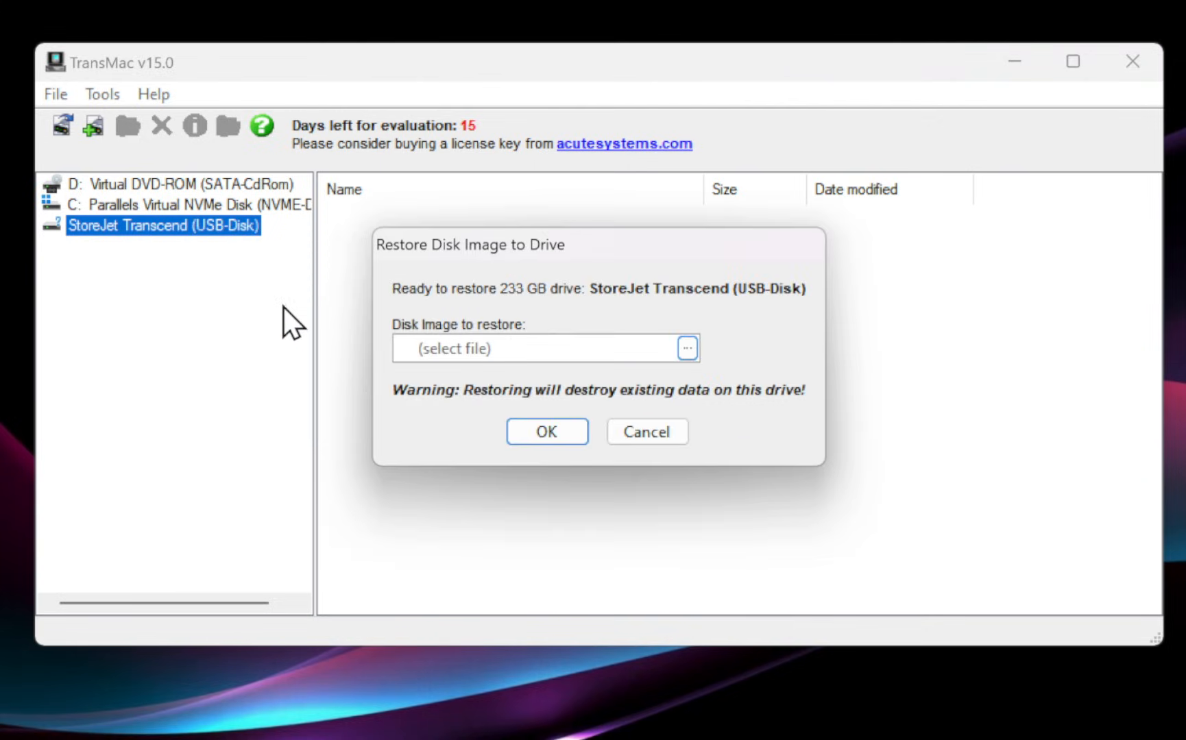
pyautogui.click(687, 349)
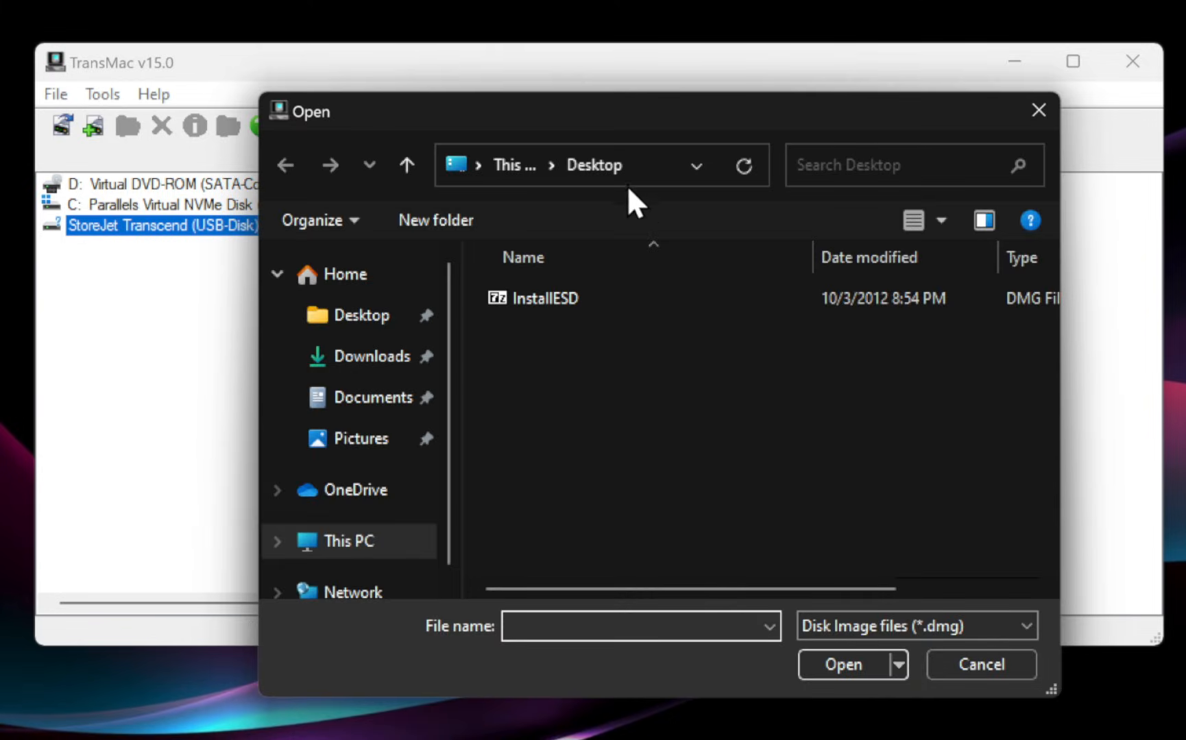
pyautogui.click(559, 295)
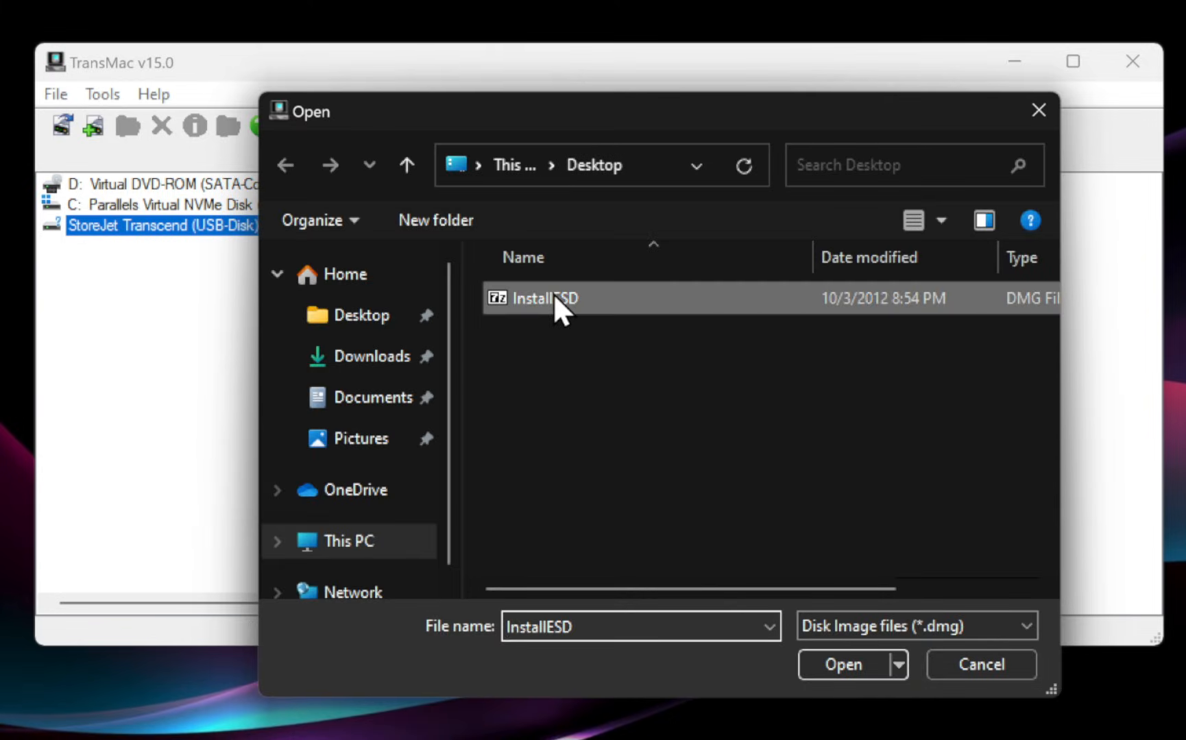
pyautogui.click(842, 662)
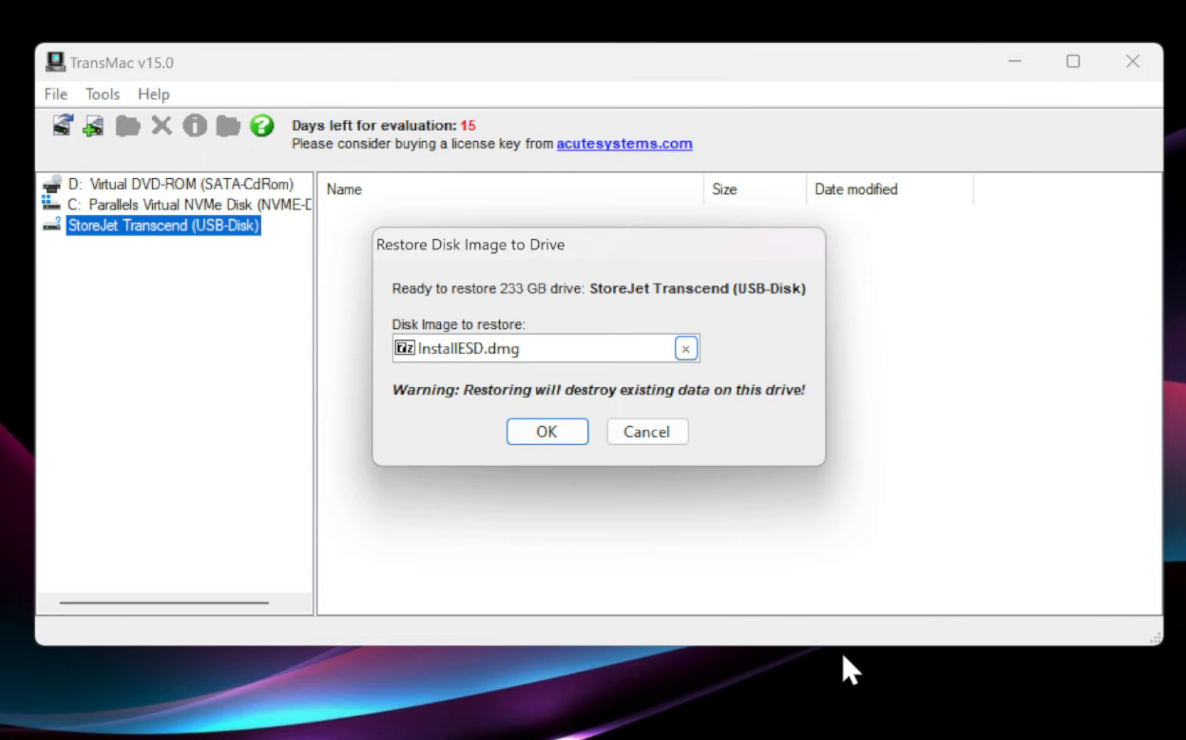
pyautogui.click(559, 434)
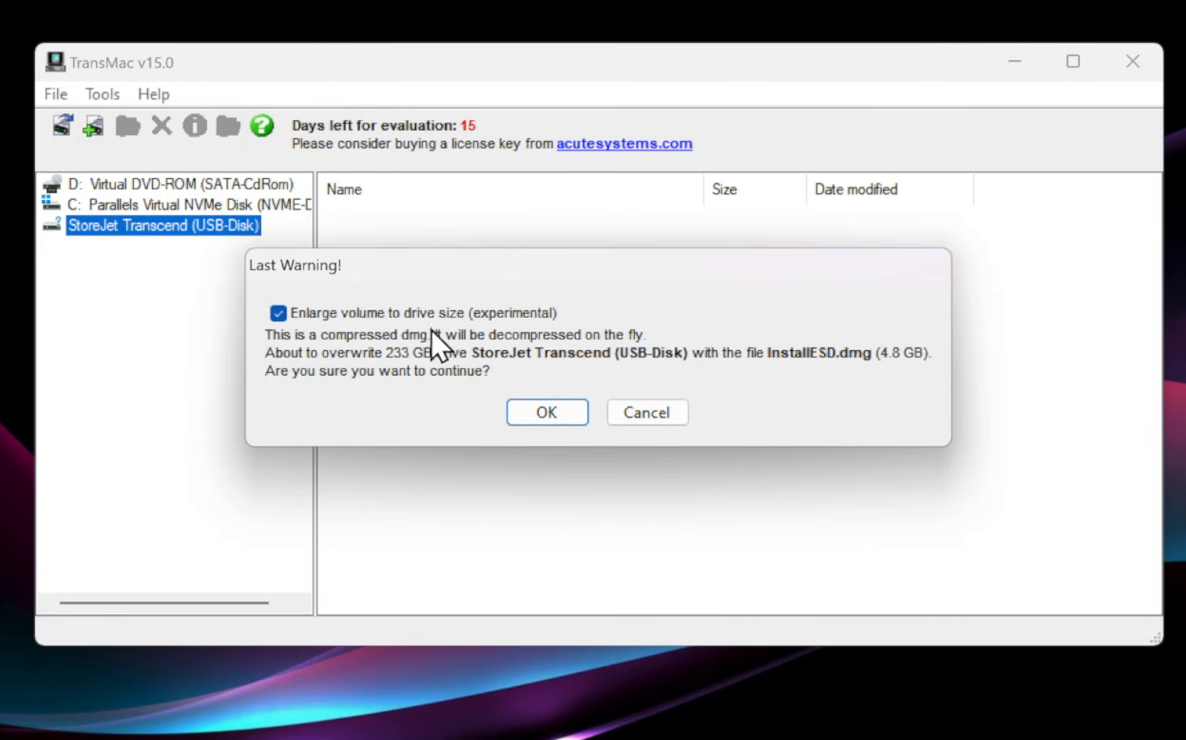
pyautogui.click(555, 410)
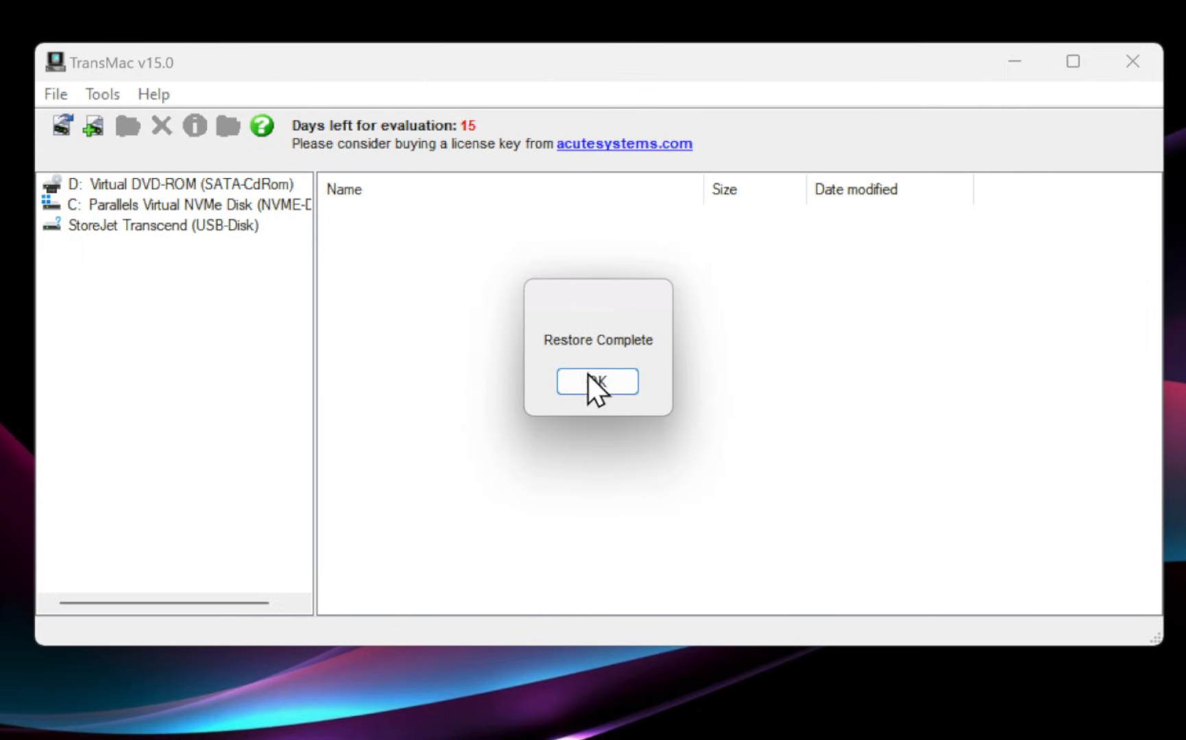
pyautogui.click(602, 382)
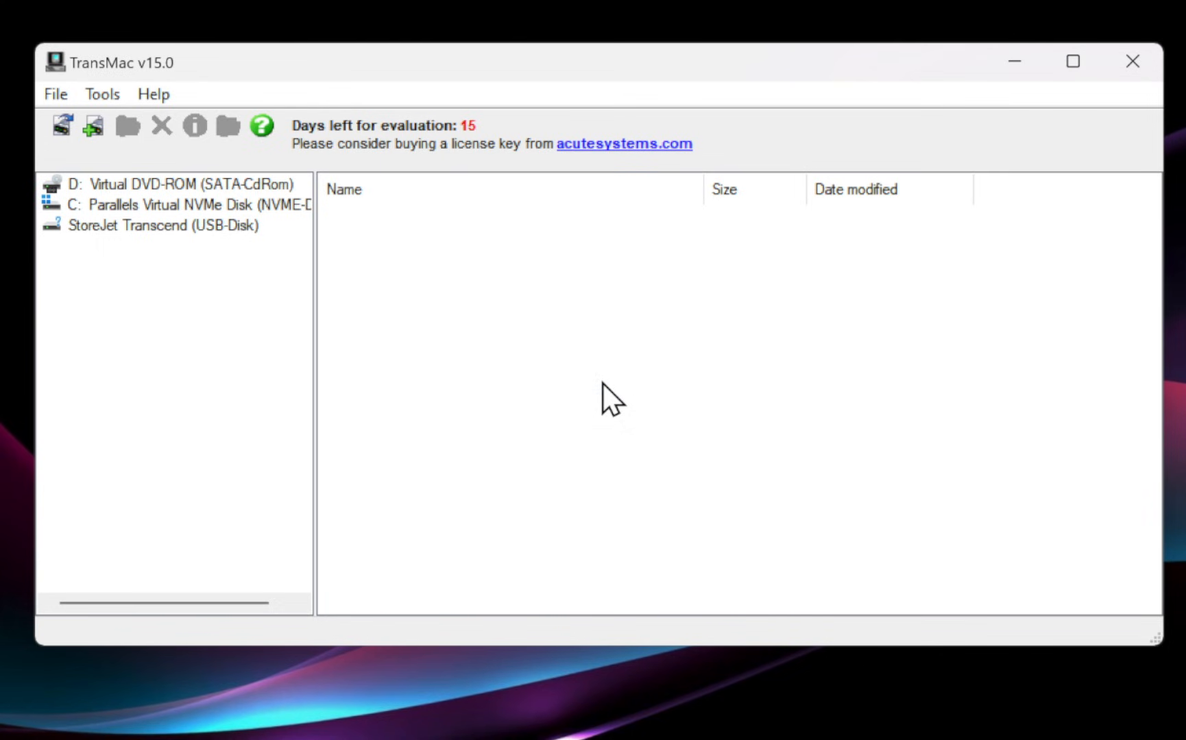
# Expand StoreJet Transcend, open Mac OS X Install ESD, and select Install Mac OS X Lion.app.
pyautogui.click(156, 227)
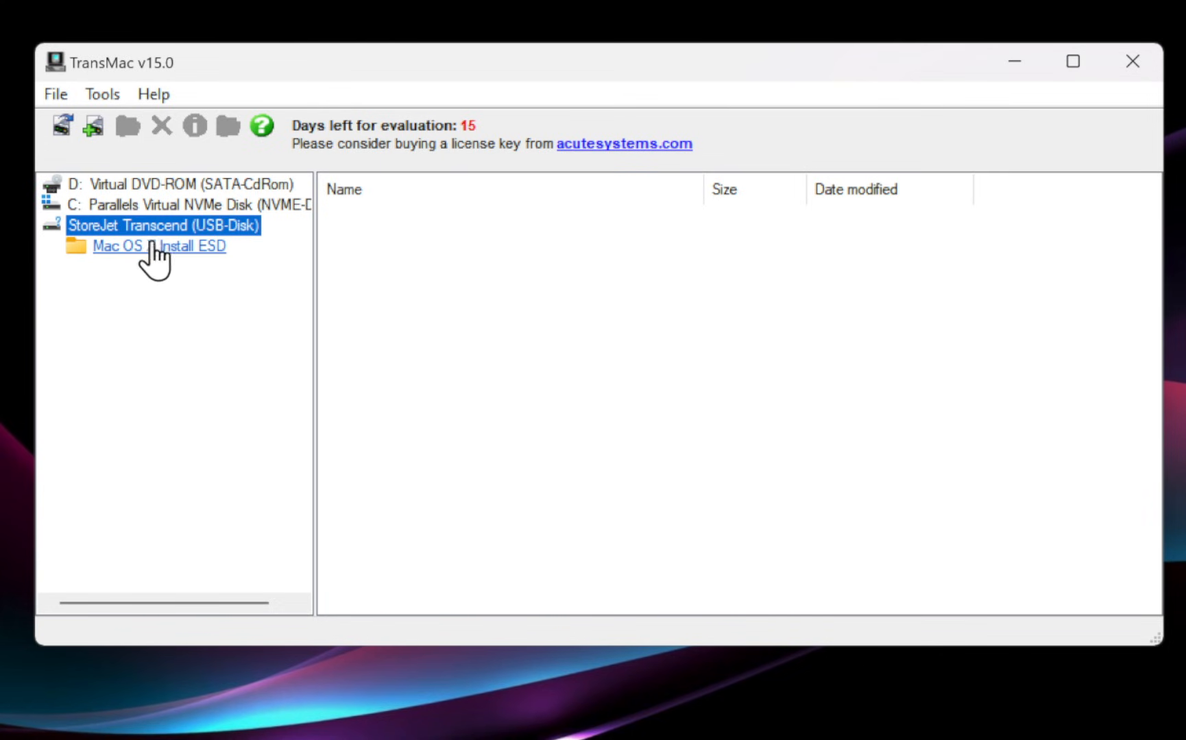
pyautogui.click(147, 247)
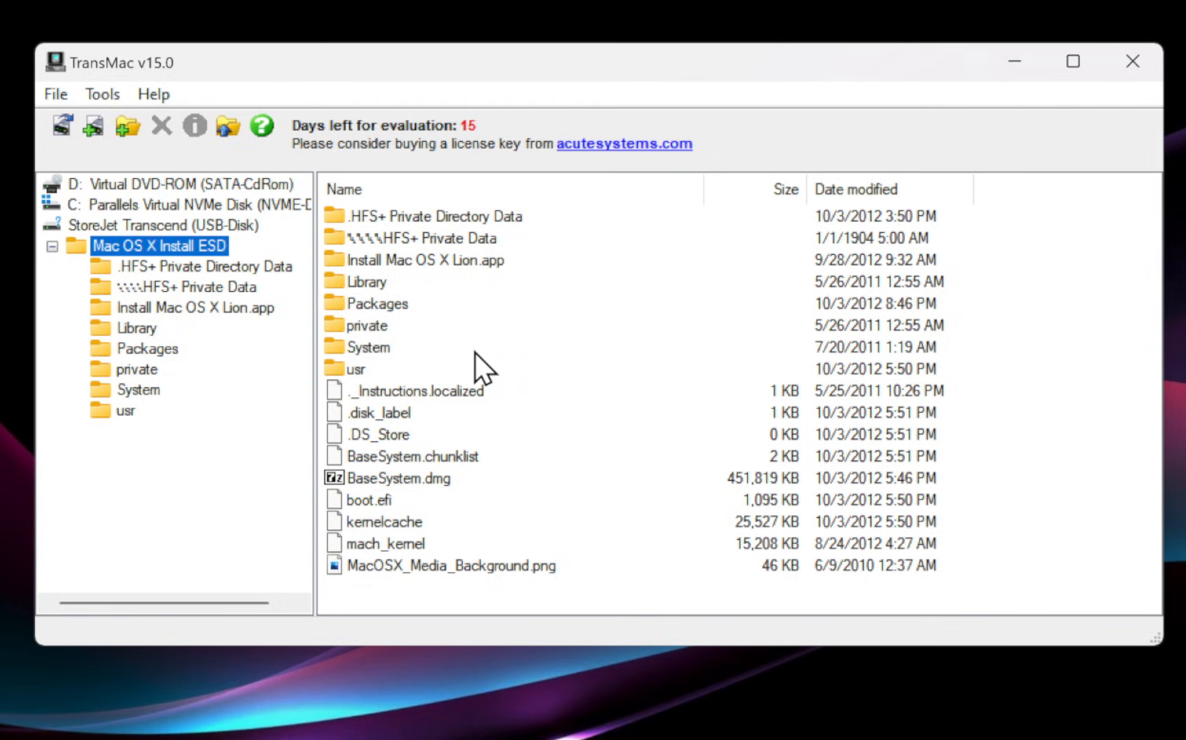
pyautogui.click(440, 265)
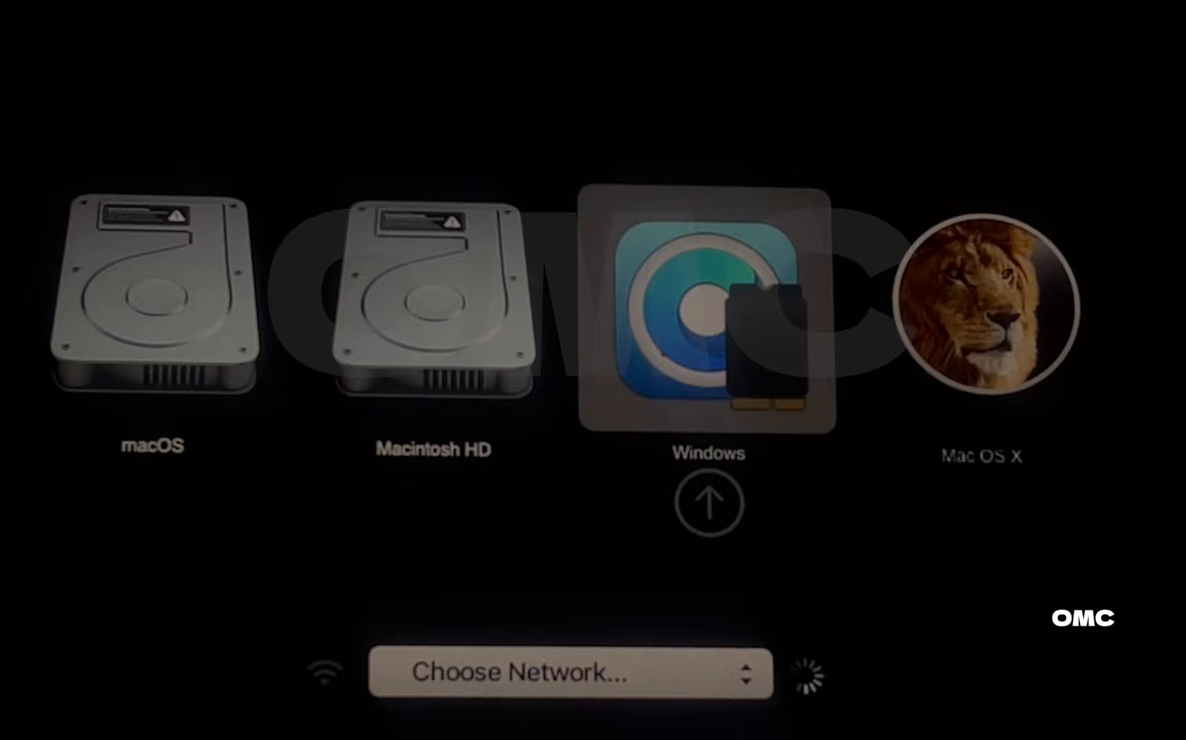
# Boot from the Mac OS X USB installer and continue with English.
pyautogui.press('Right')
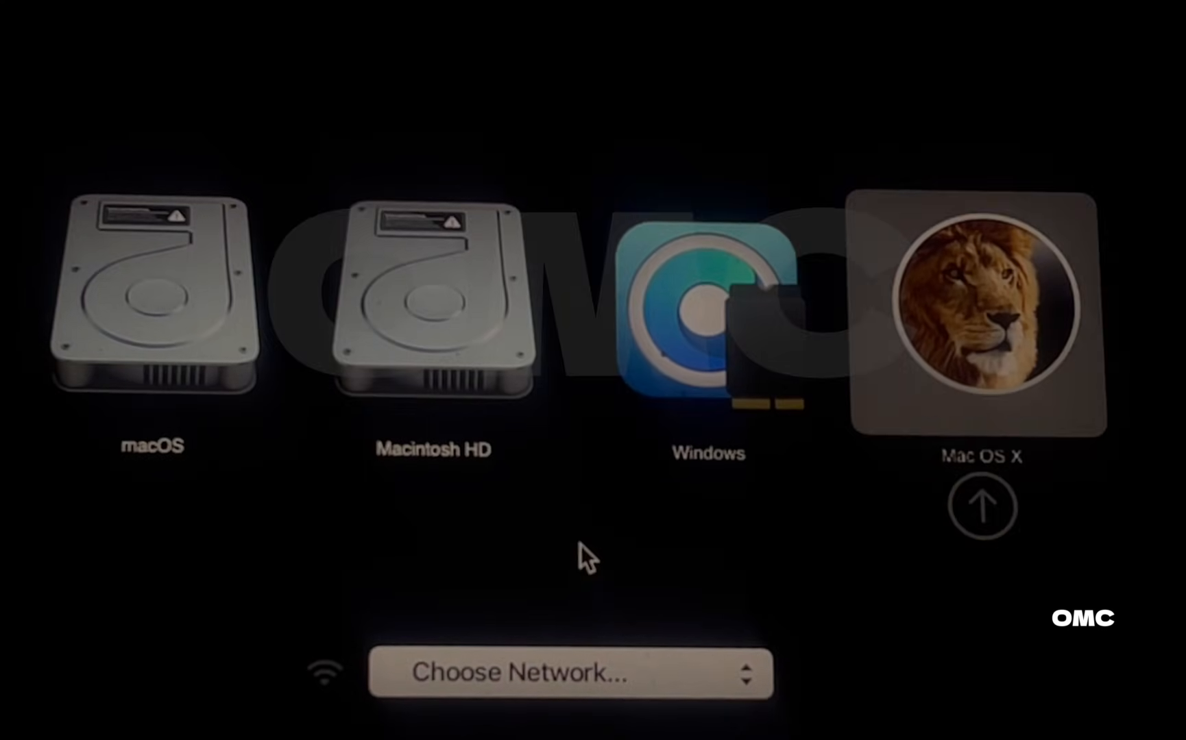
pyautogui.press('Return')
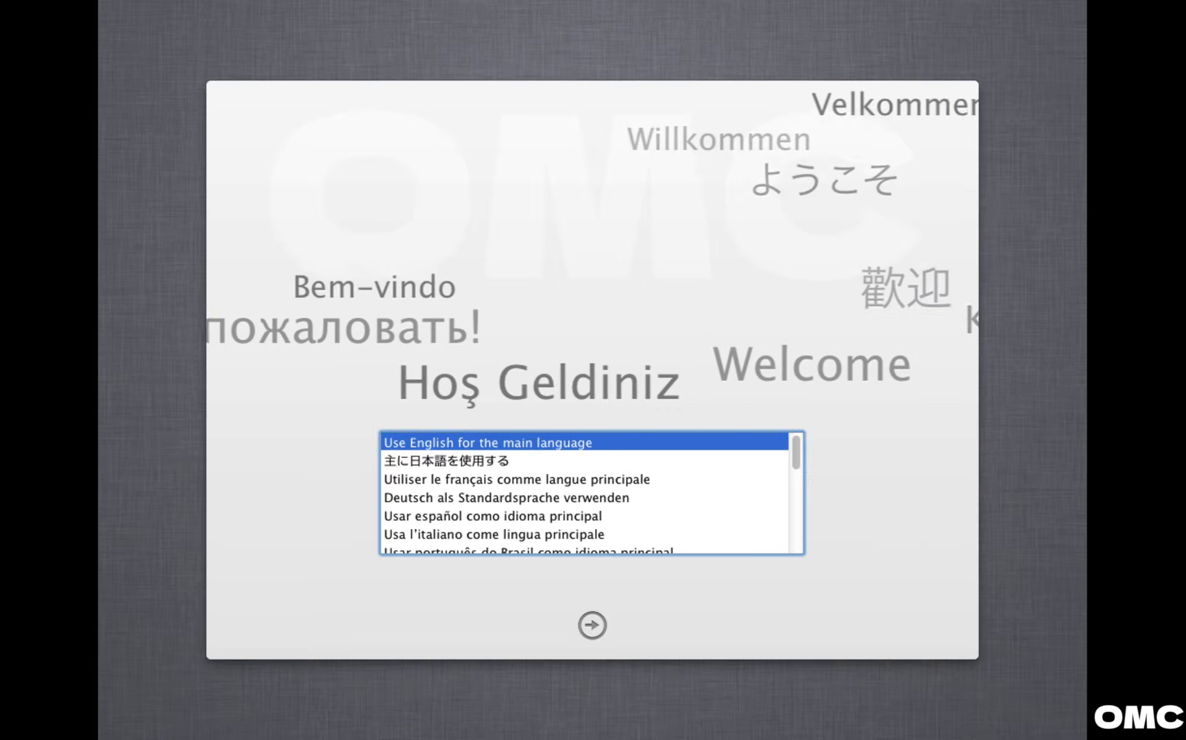
pyautogui.click(592, 625)
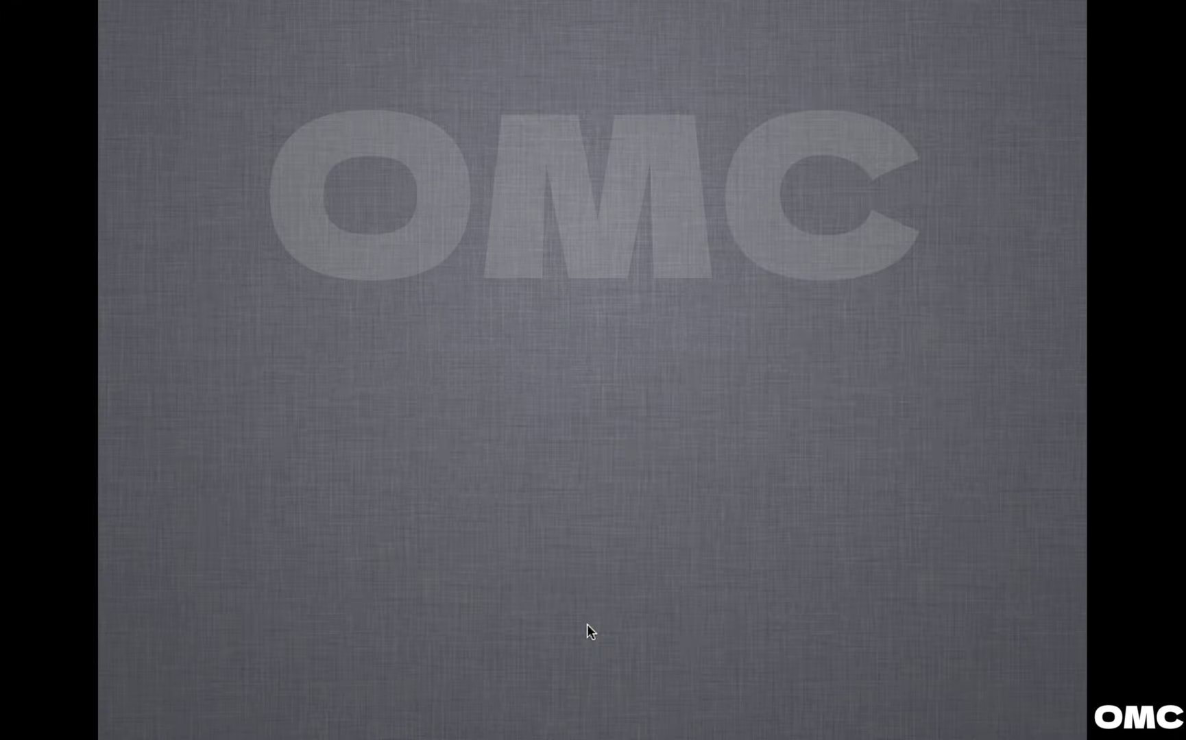
# Reinstall Mac OS X Lion onto Macintosh HD, agreeing to the license terms.
pyautogui.click(446, 289)
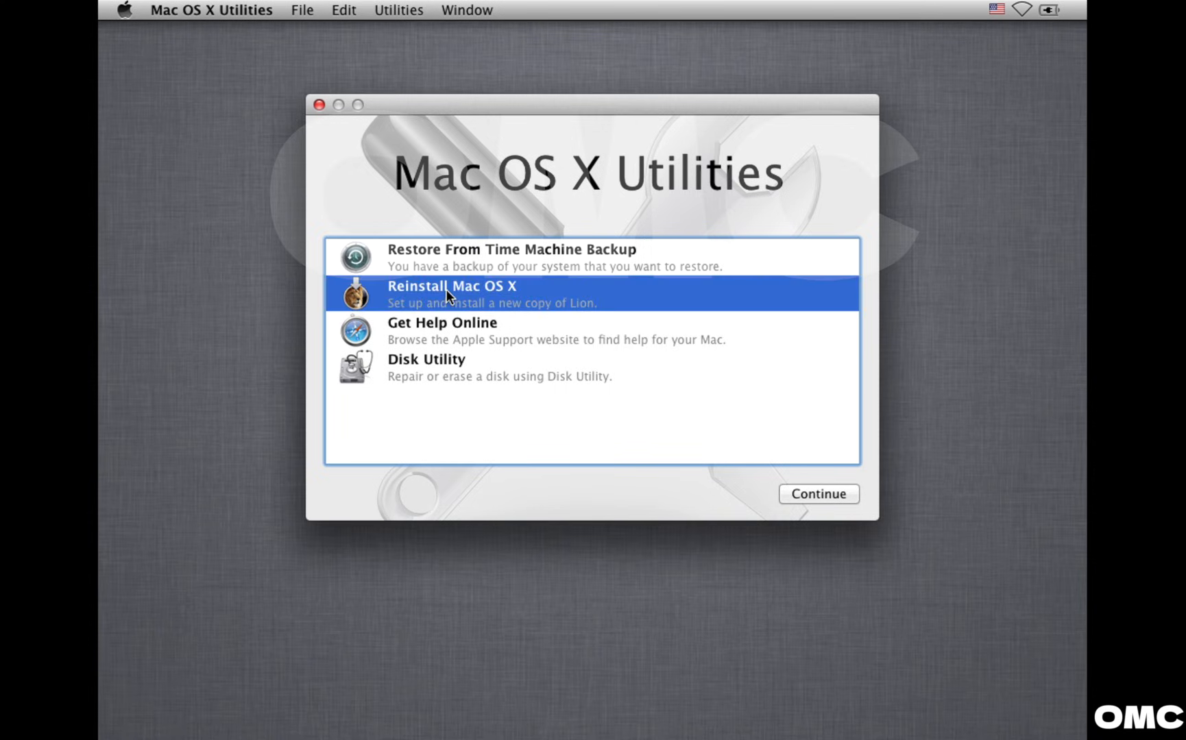
pyautogui.click(814, 499)
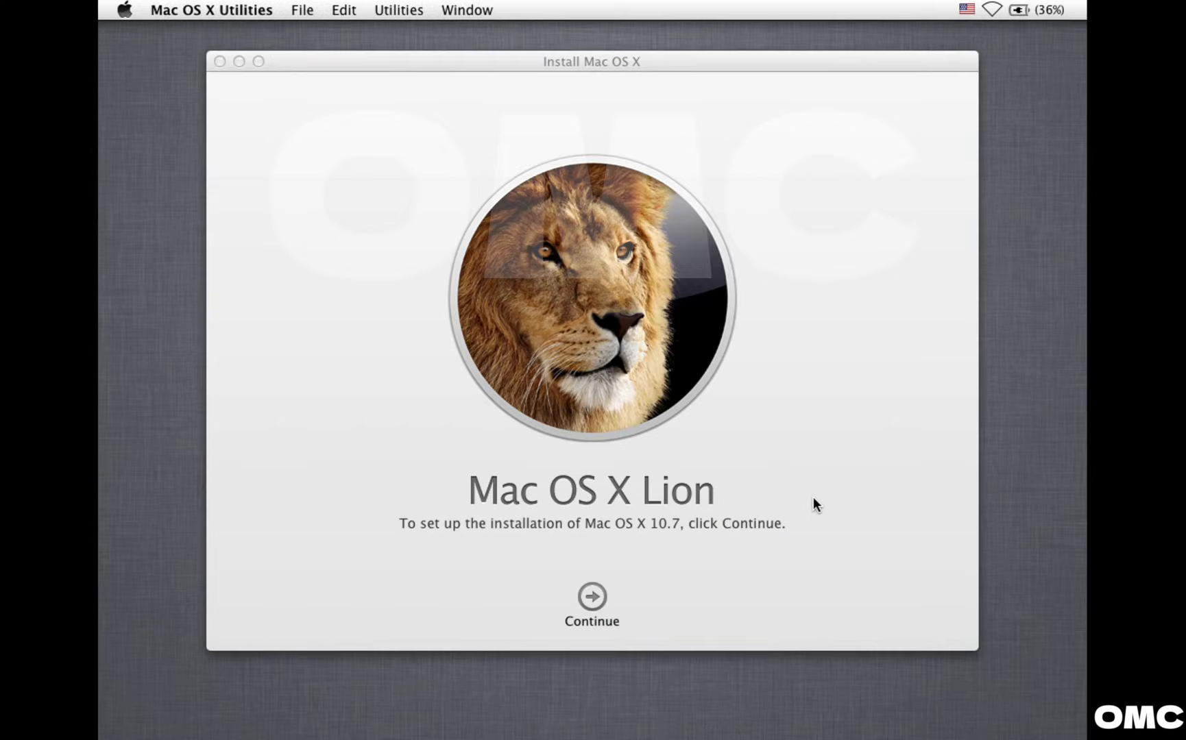
pyautogui.click(593, 596)
pyautogui.click(636, 597)
pyautogui.click(737, 169)
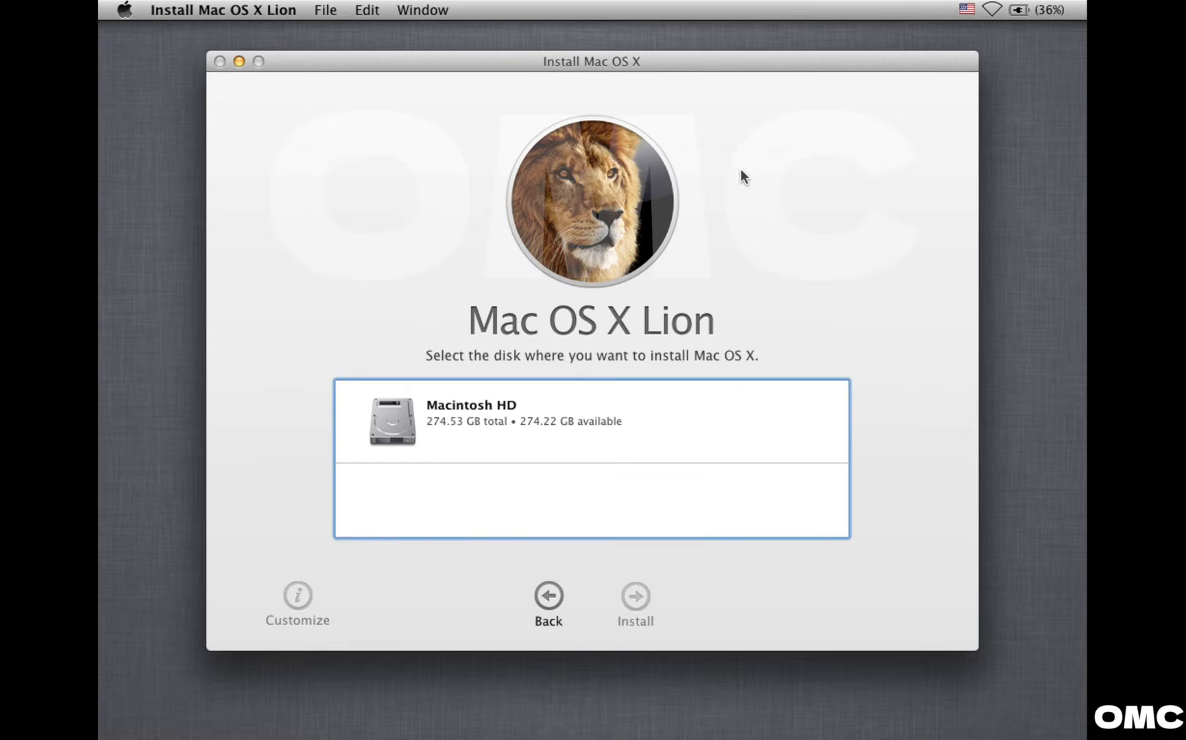
pyautogui.click(512, 416)
pyautogui.click(632, 596)
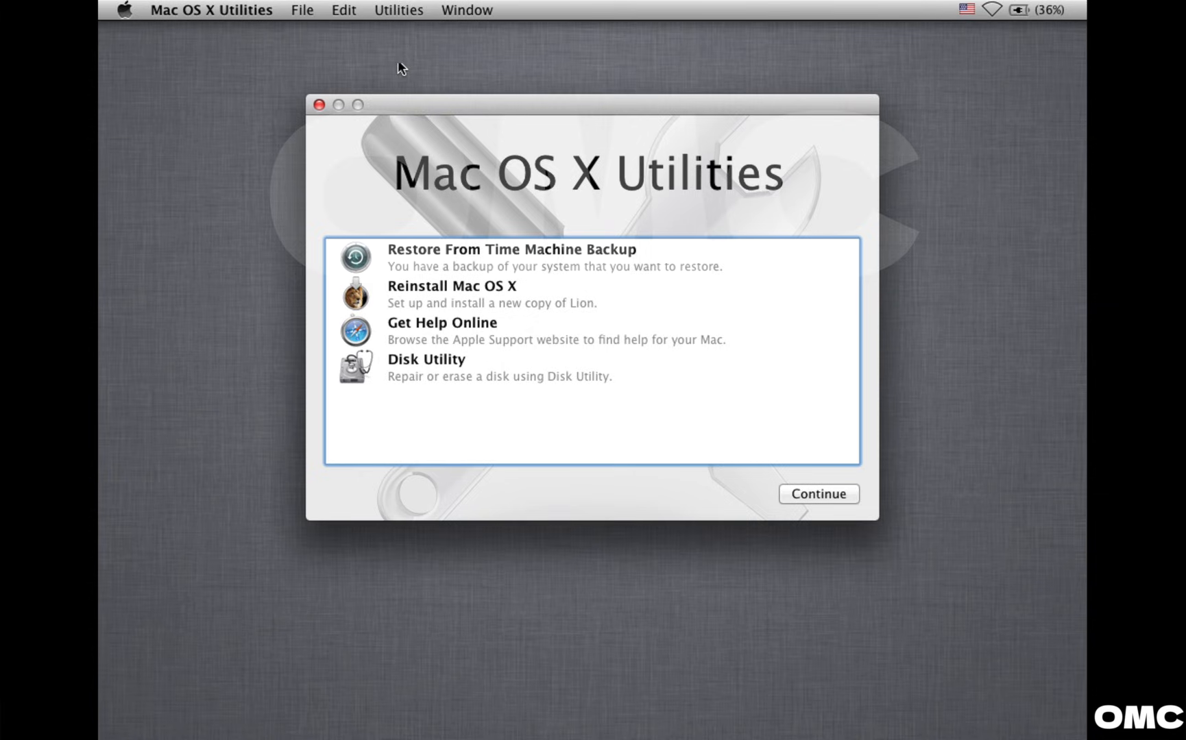
# In Terminal, run installer -pkg on the Install DVD's OSInstall.mpkg with the target volume.
pyautogui.click(403, 10)
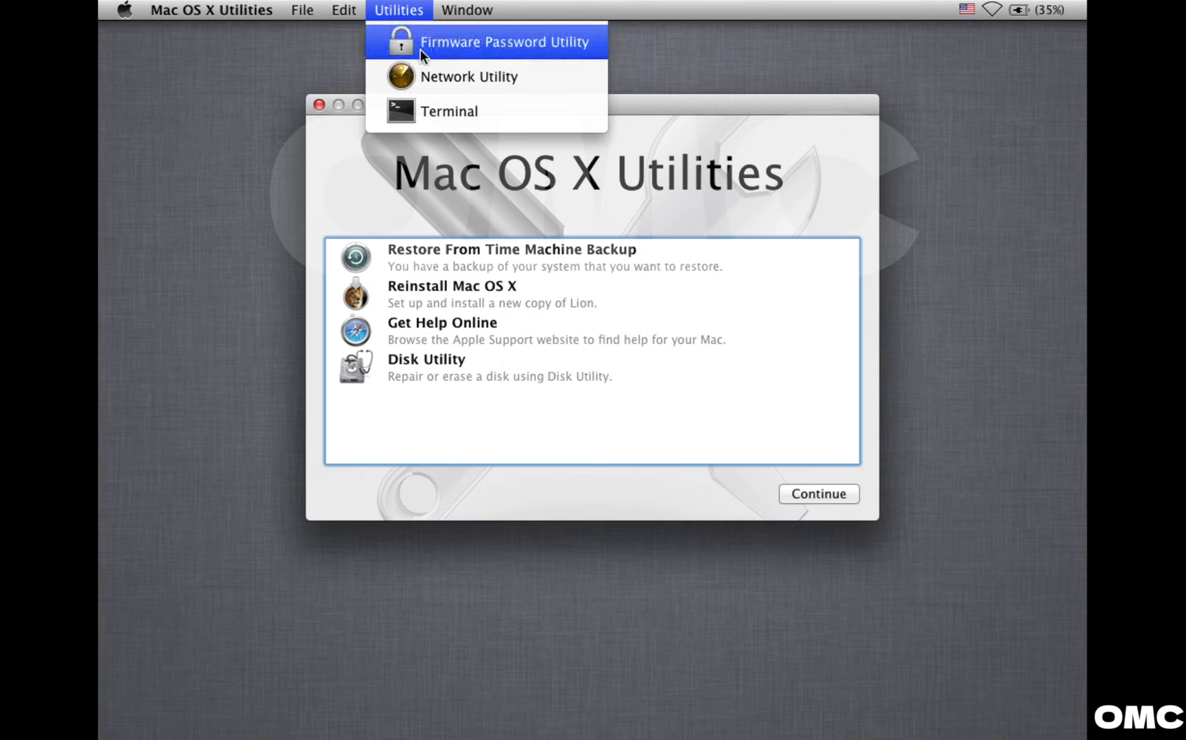
pyautogui.click(437, 109)
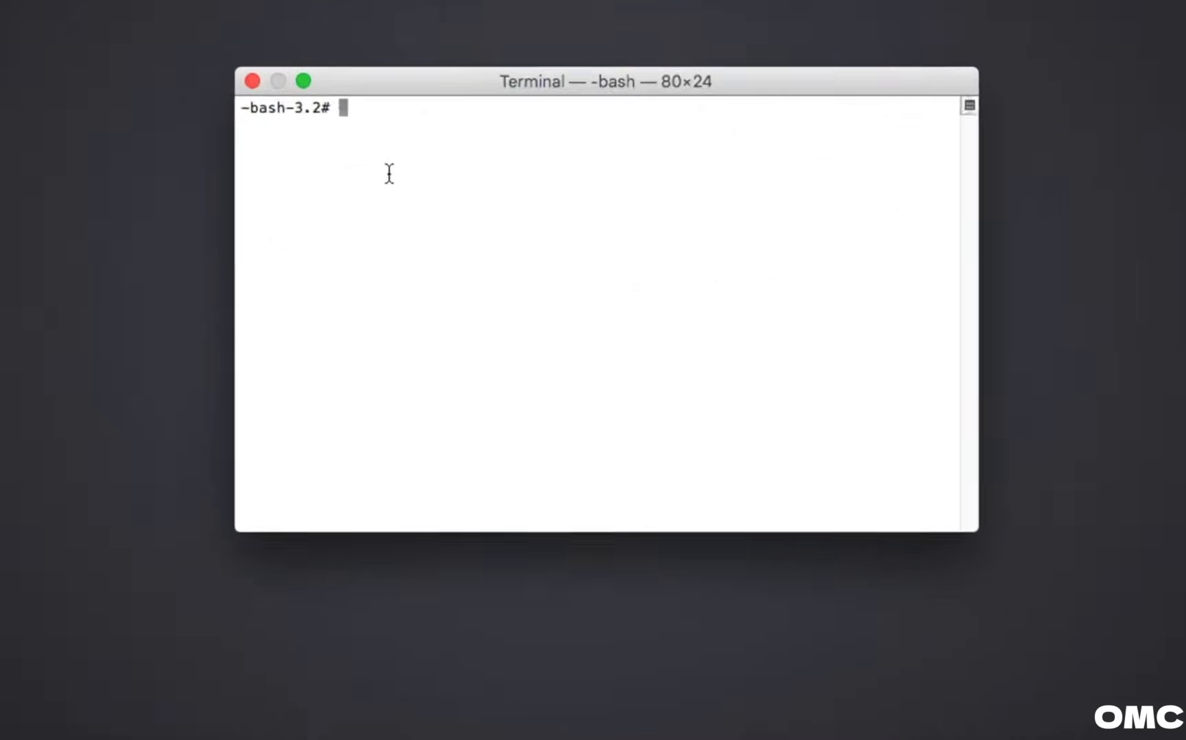
pyautogui.write('installer -pkg /Volumes/Mac\\ OS\\ X\\ Install\\ DVD/Packages/OSInstall.mpkg -target /Volumes/M')
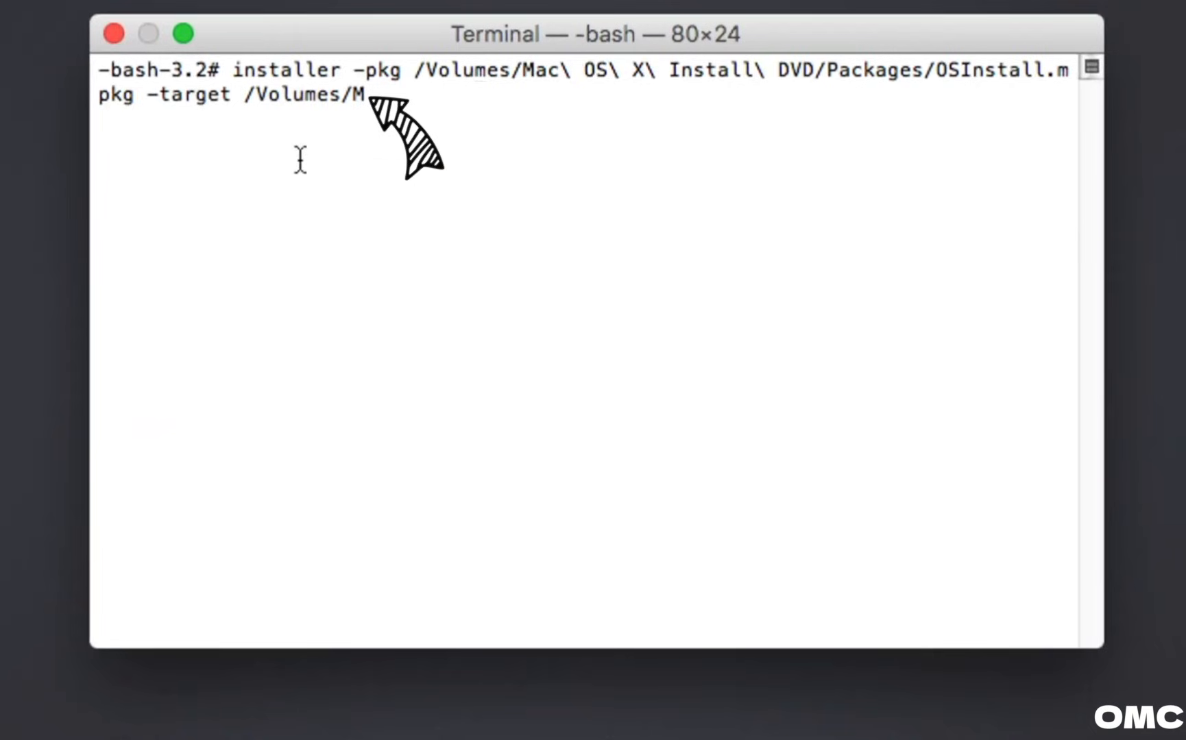
pyautogui.press('Return')
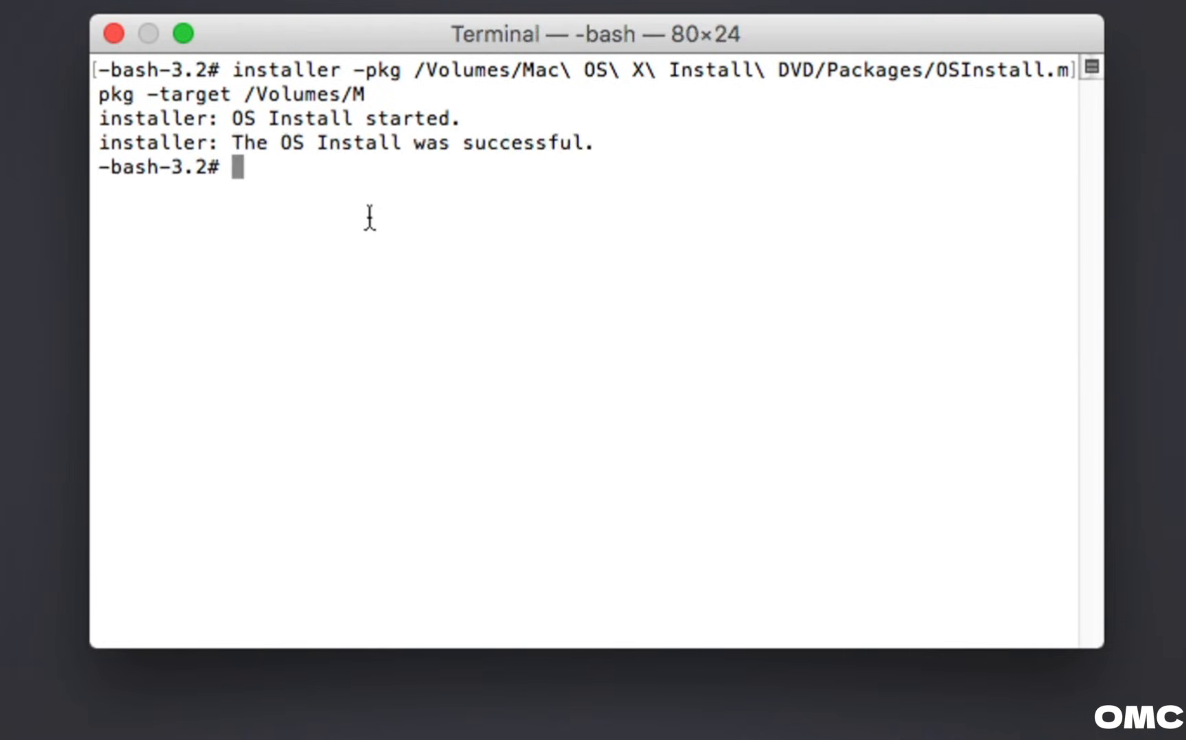
pyautogui.moveTo(234, 143); pyautogui.dragTo(599, 141)
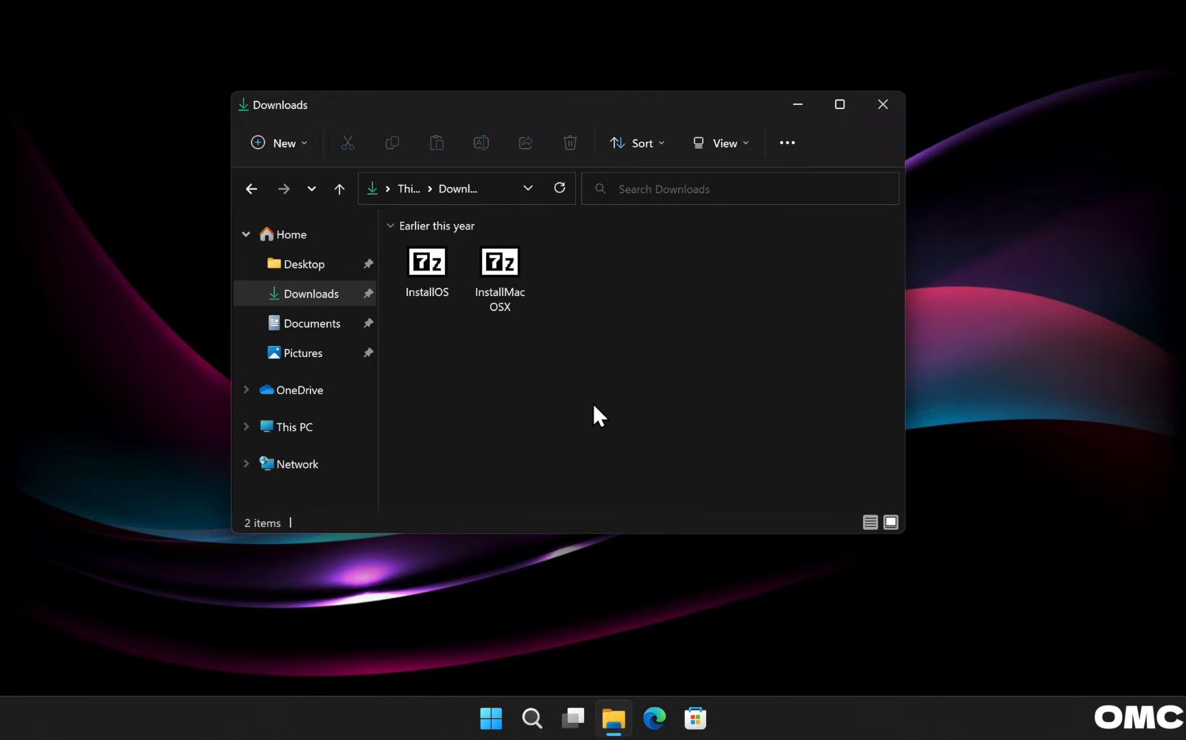
# Open InstallOS.dmg in 7-Zip, close the Downloads window, and reposition the 7-Zip window.
pyautogui.moveTo(428, 265)
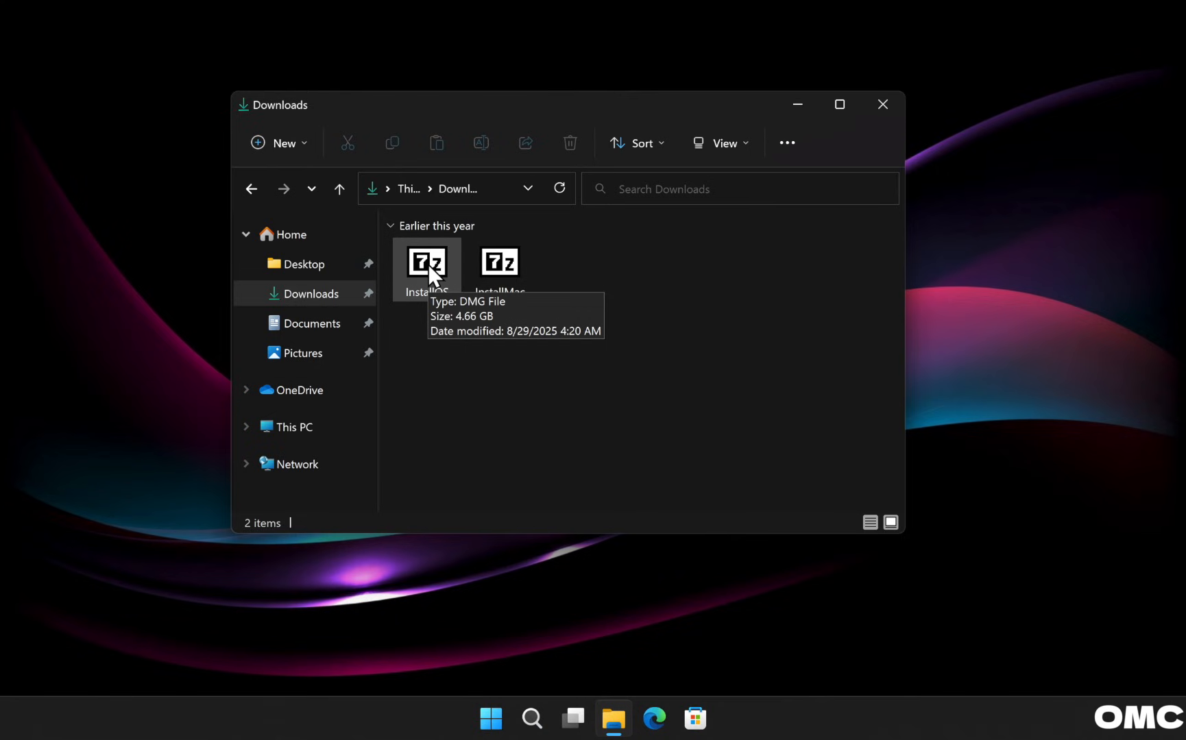
pyautogui.rightClick(428, 266)
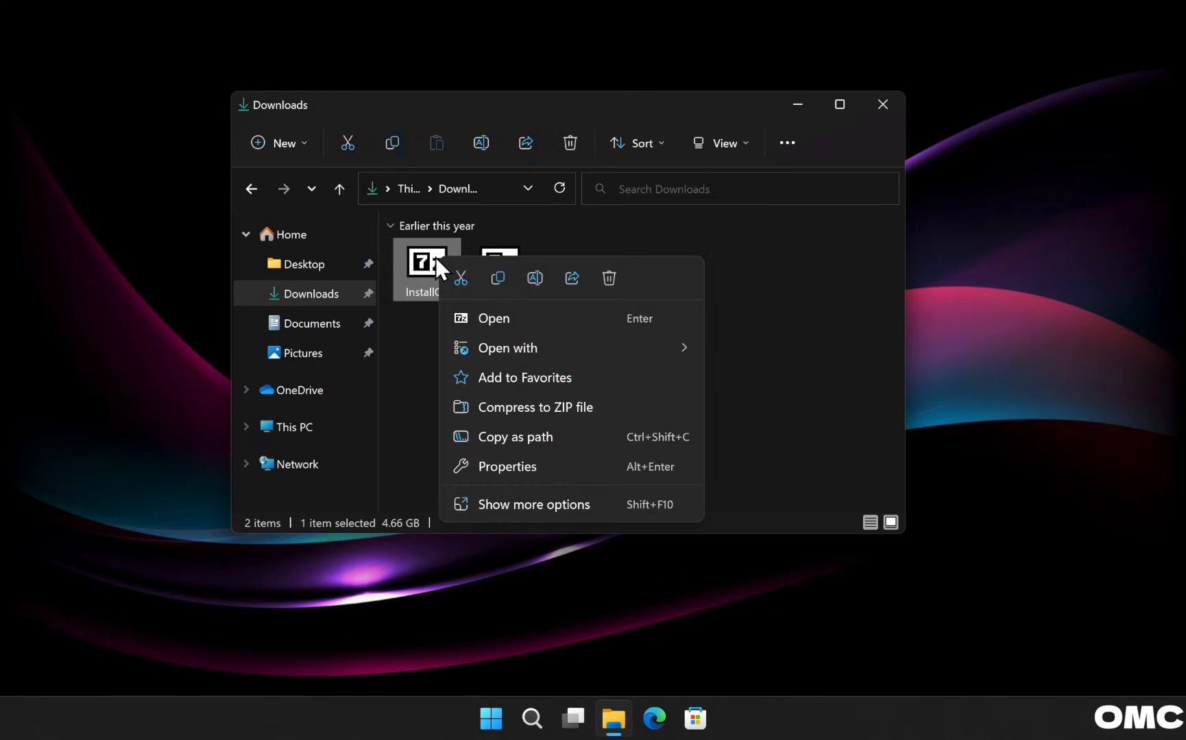
pyautogui.moveTo(486, 342)
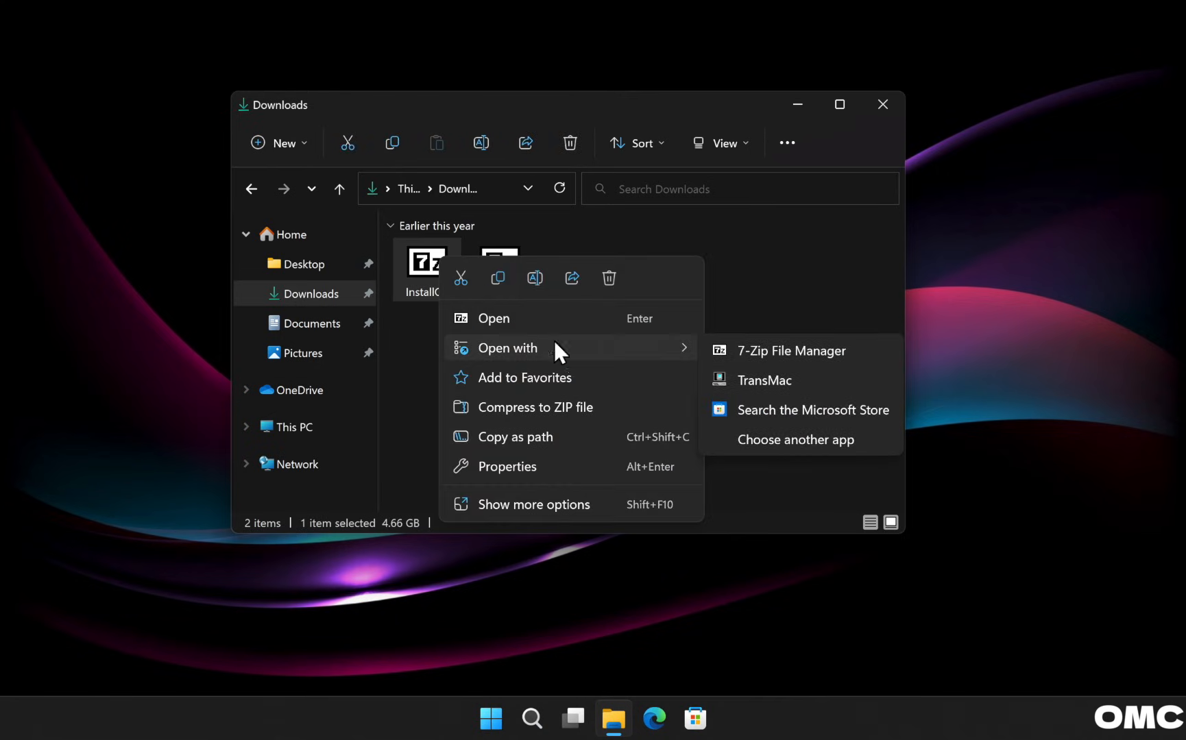
pyautogui.click(777, 346)
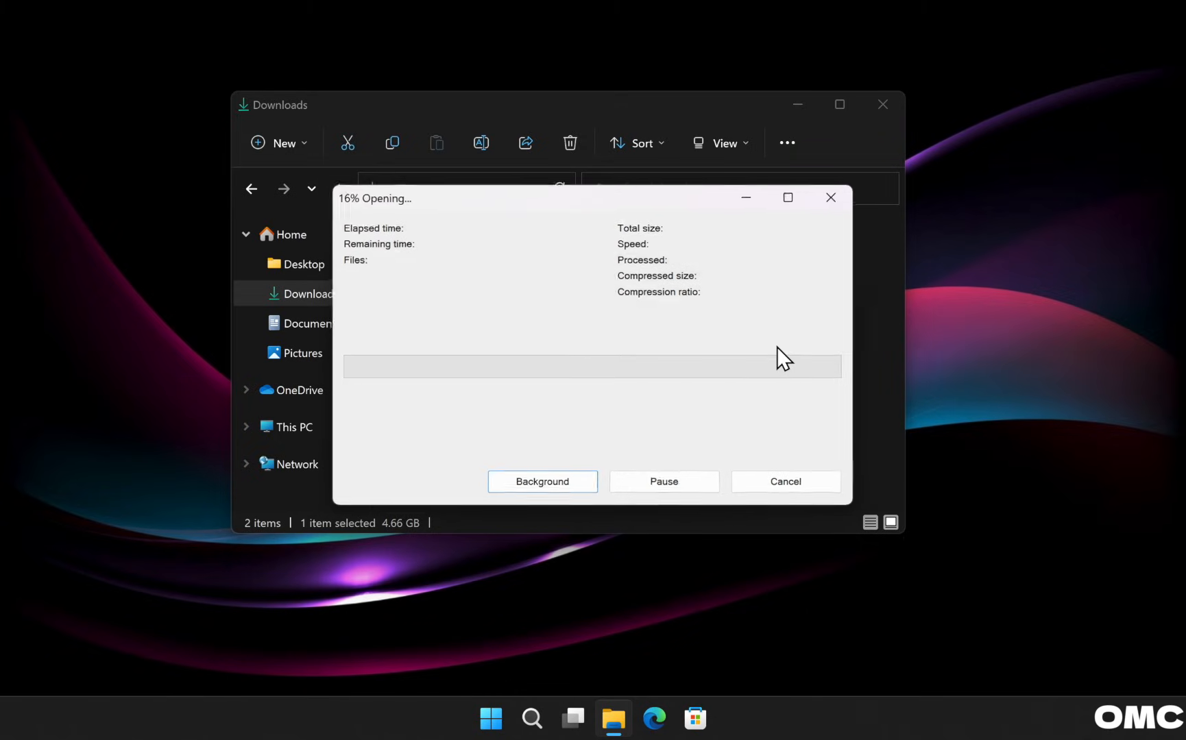
pyautogui.click(886, 106)
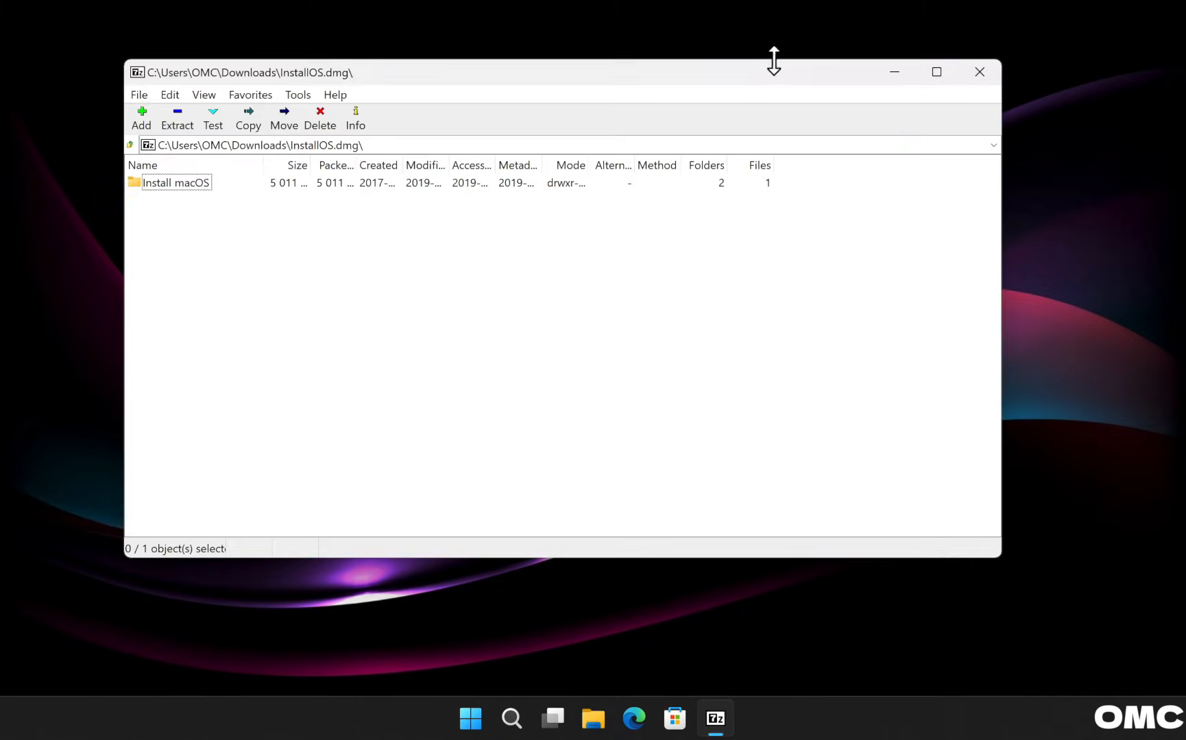
pyautogui.moveTo(774, 61); pyautogui.dragTo(833, 60)
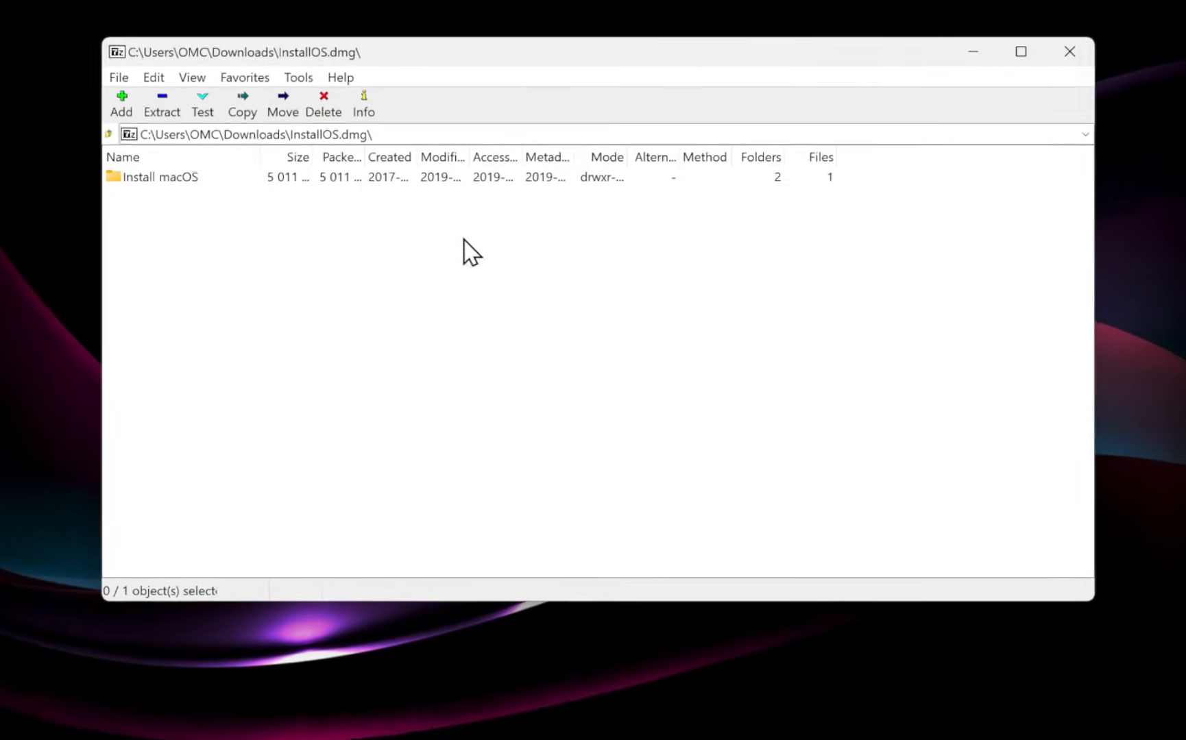
# Browse in 7-Zip through Install macOS and InstallOS.pkg into InstallESD.dmg.
pyautogui.doubleClick(134, 182)
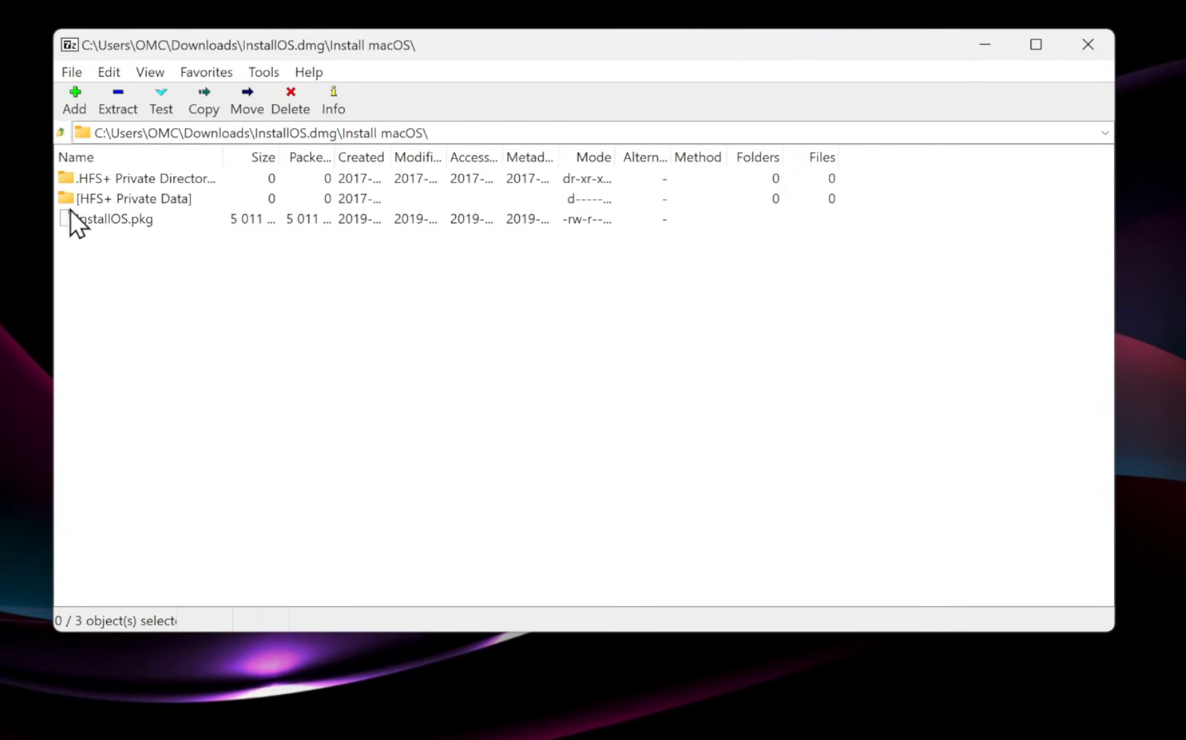
pyautogui.rightClick(140, 222)
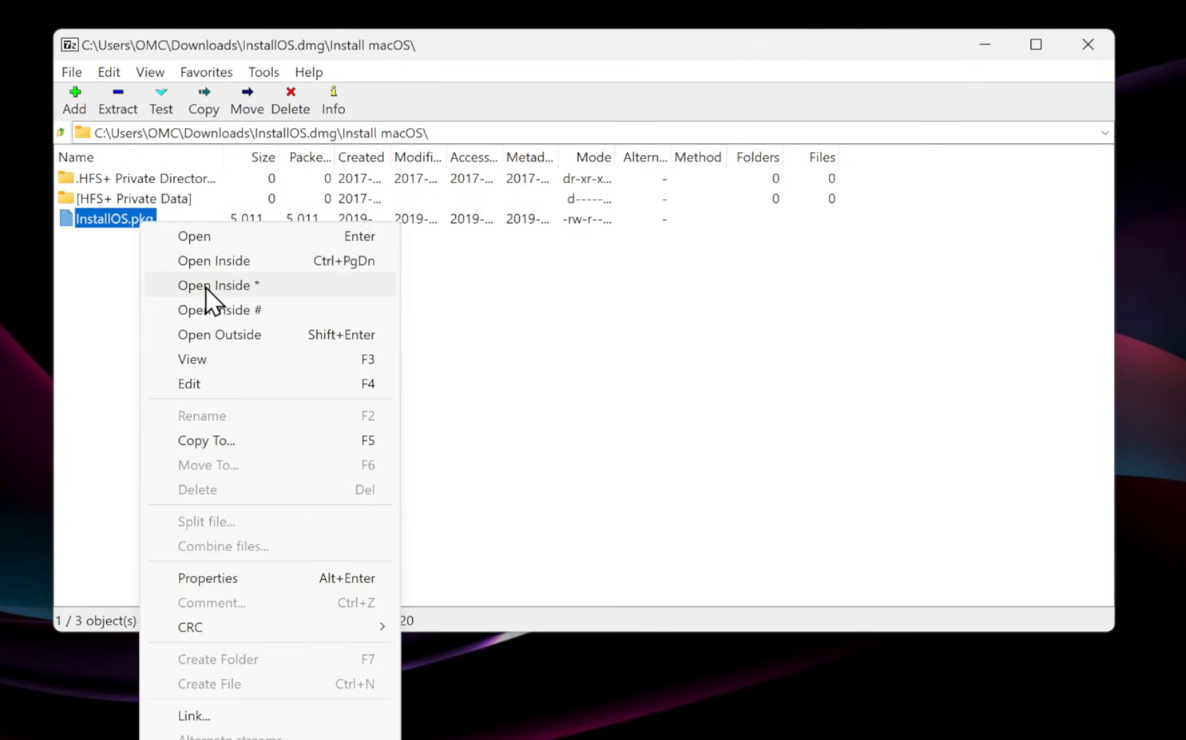
pyautogui.click(258, 284)
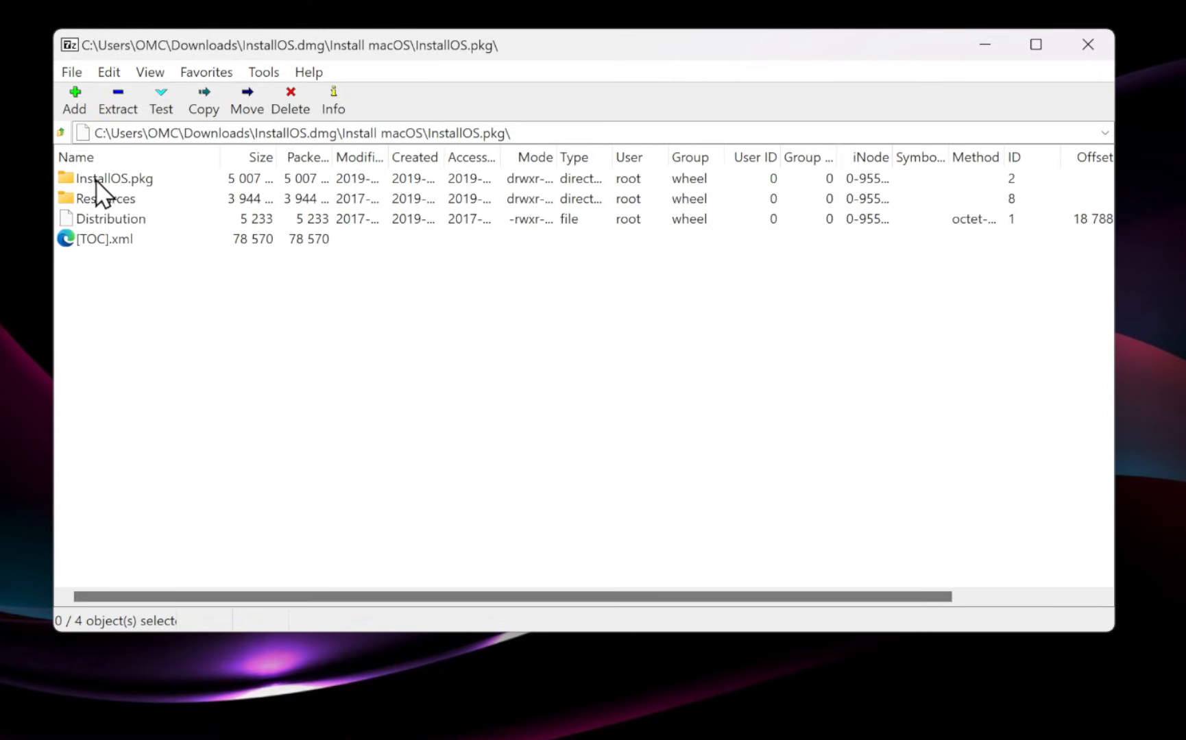
pyautogui.doubleClick(137, 184)
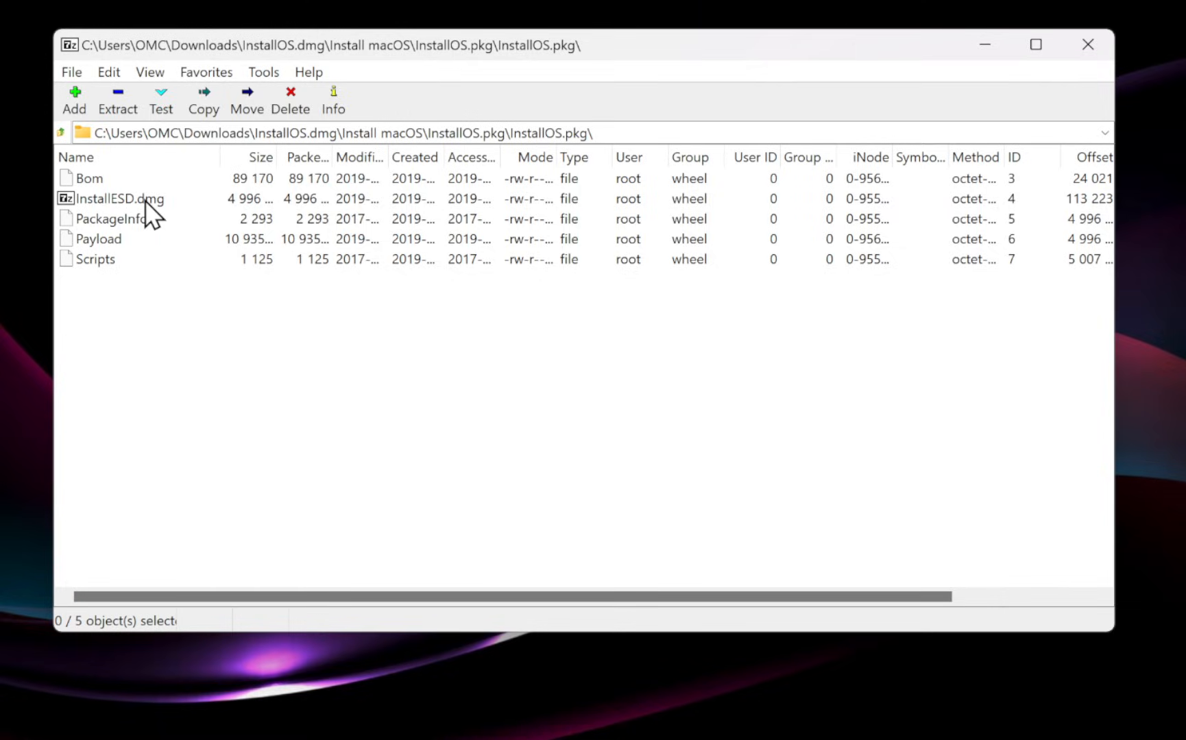
pyautogui.doubleClick(145, 200)
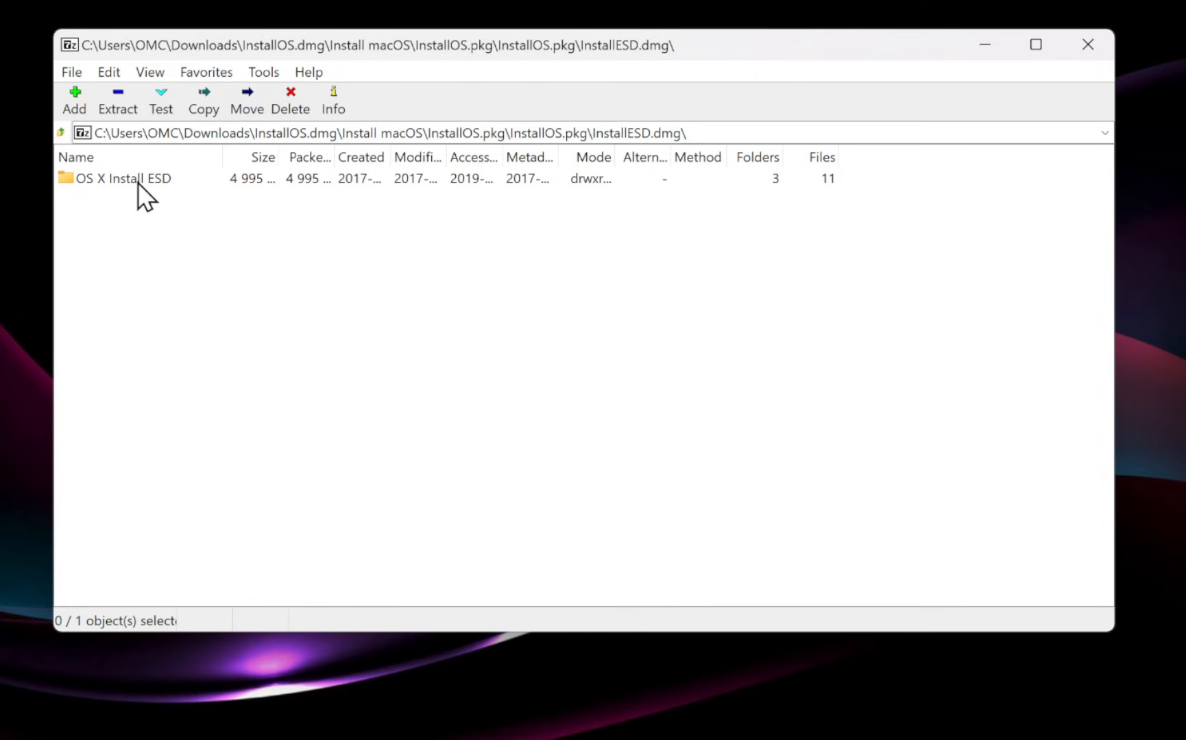
# Copy the OS X Install ESD folder to the Desktop.
pyautogui.rightClick(138, 183)
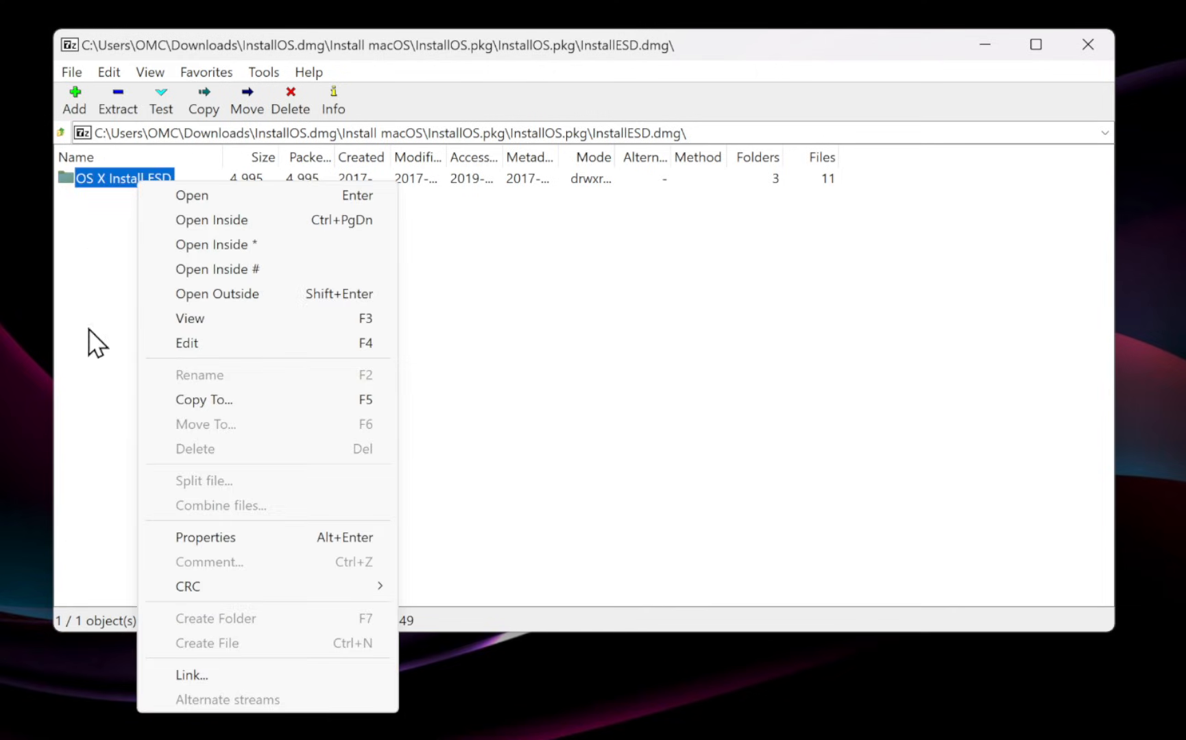
pyautogui.click(175, 399)
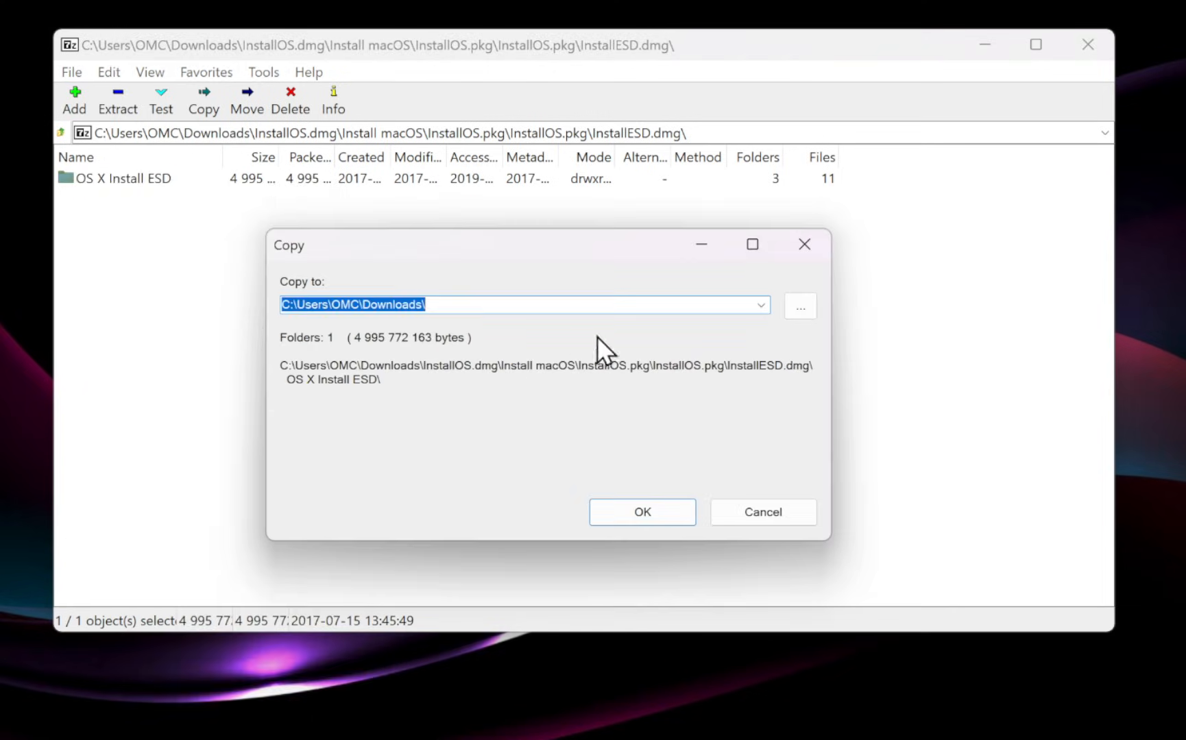
pyautogui.click(757, 306)
pyautogui.click(741, 318)
pyautogui.click(660, 513)
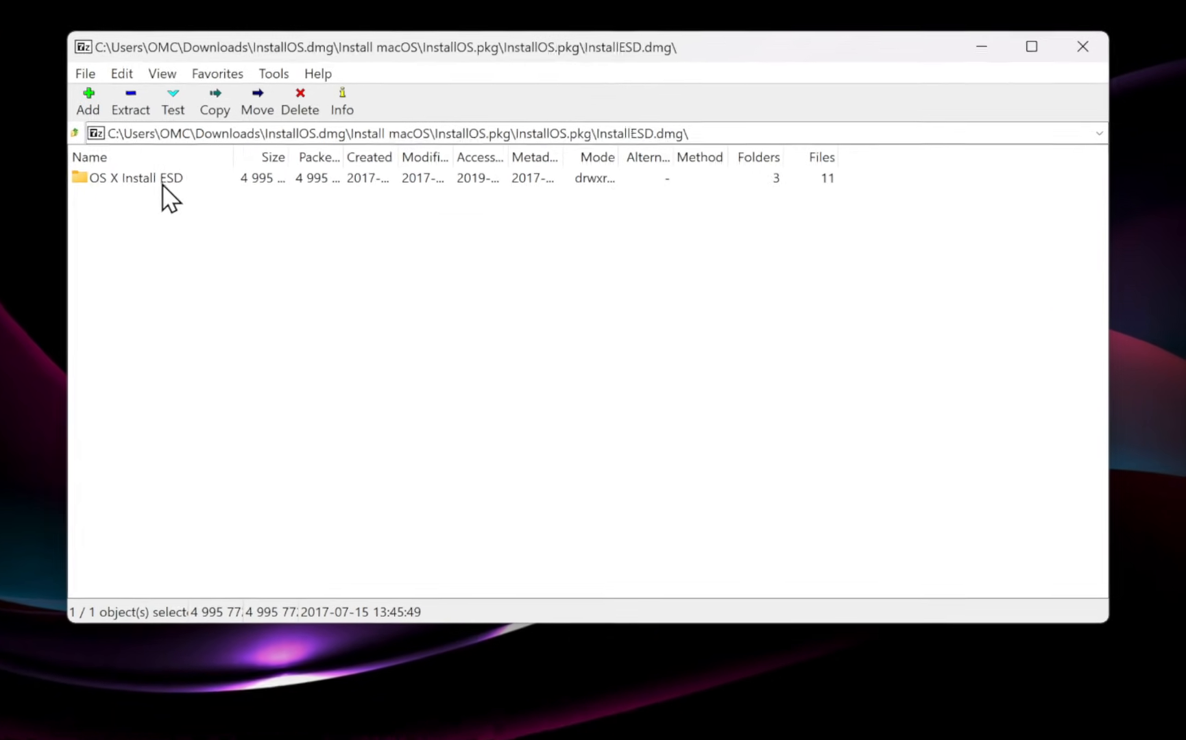
# Navigate through BaseSystem.dmg to the Contents/Resources folder of Install macOS Sierra.app.
pyautogui.doubleClick(153, 182)
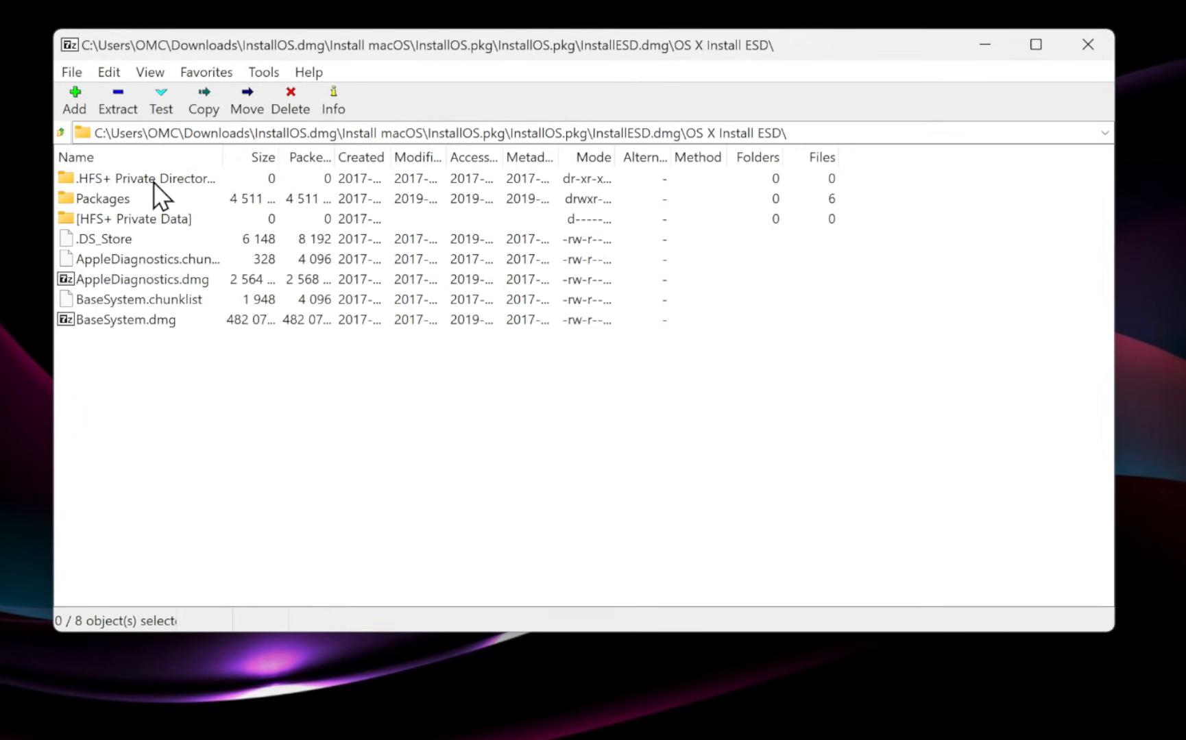
pyautogui.doubleClick(147, 320)
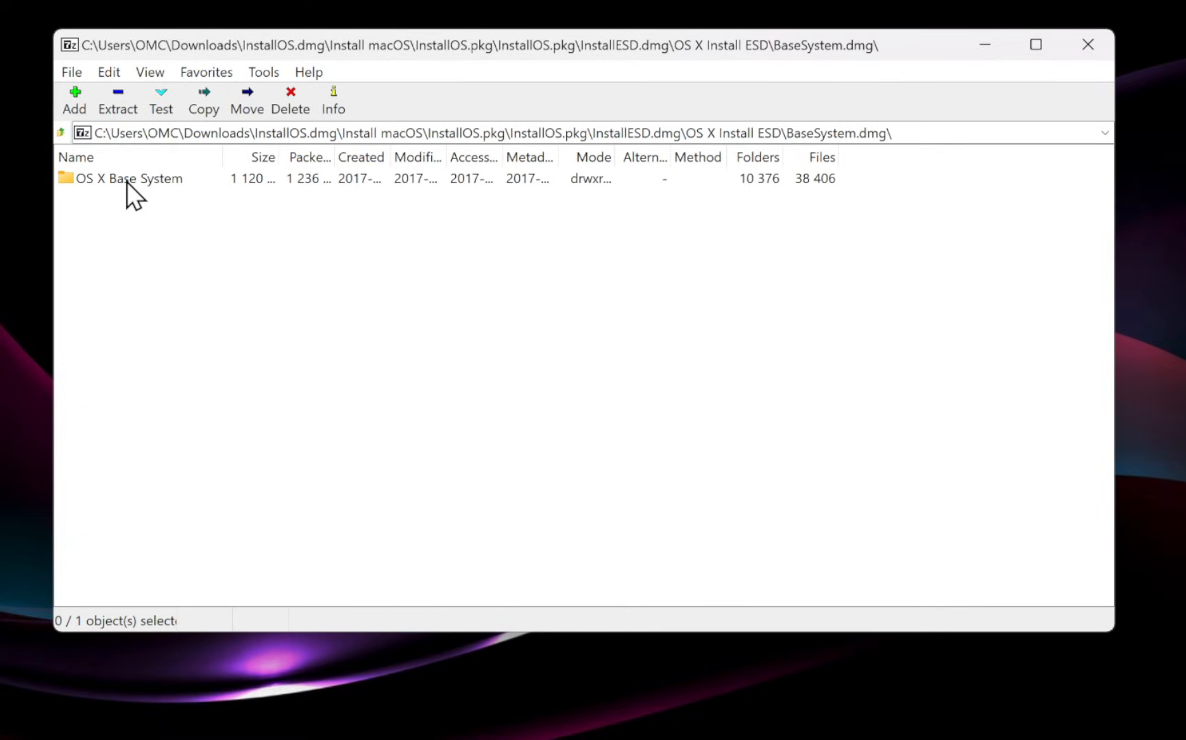
pyautogui.doubleClick(126, 181)
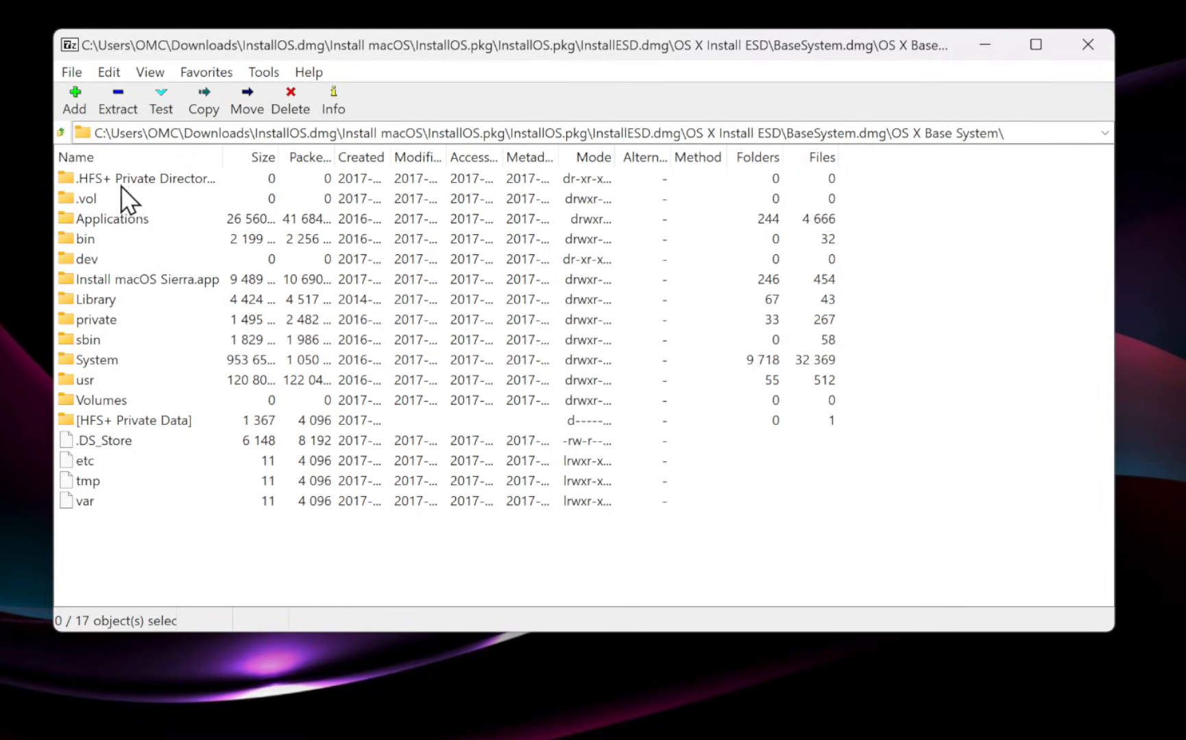
pyautogui.doubleClick(181, 284)
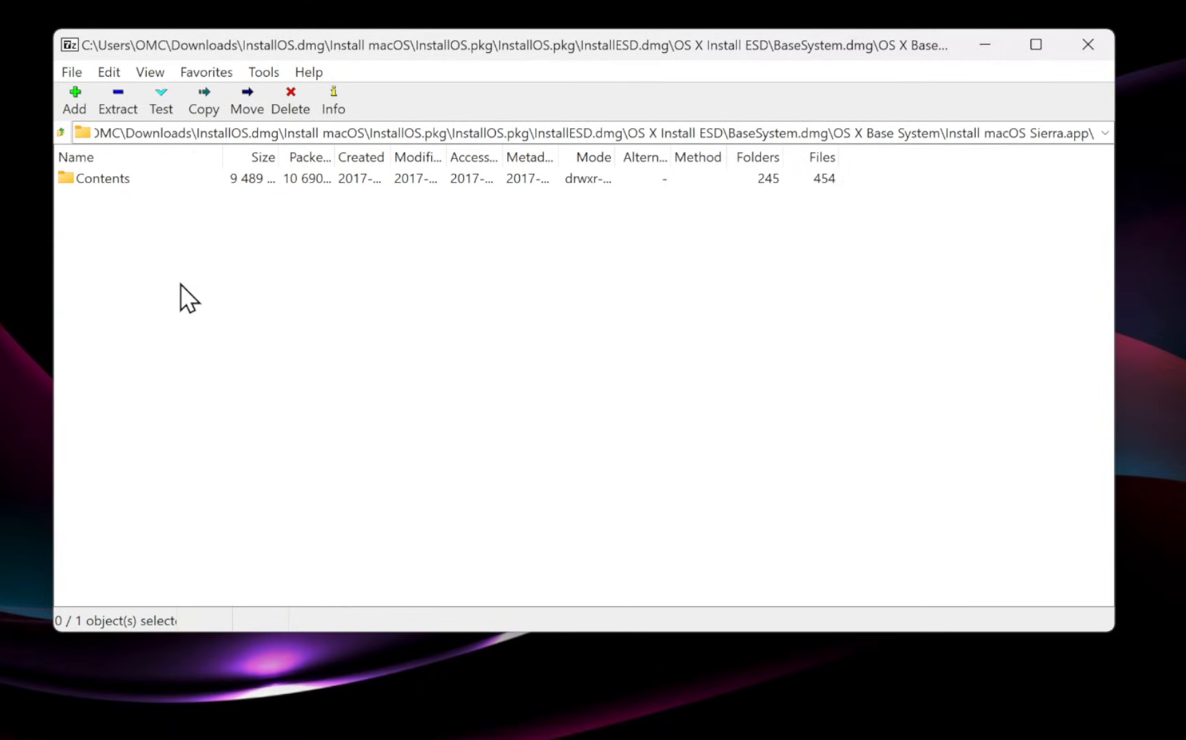
pyautogui.doubleClick(107, 181)
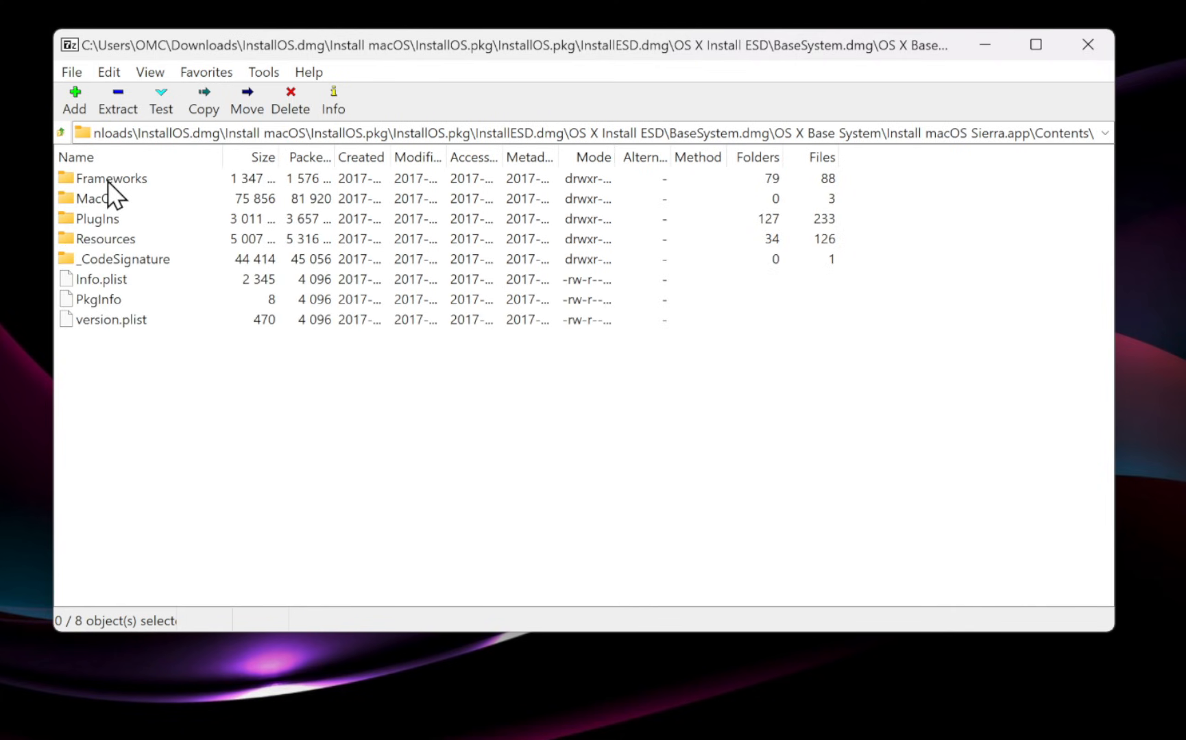
pyautogui.doubleClick(113, 240)
pyautogui.scroll(-10, 112, 241)
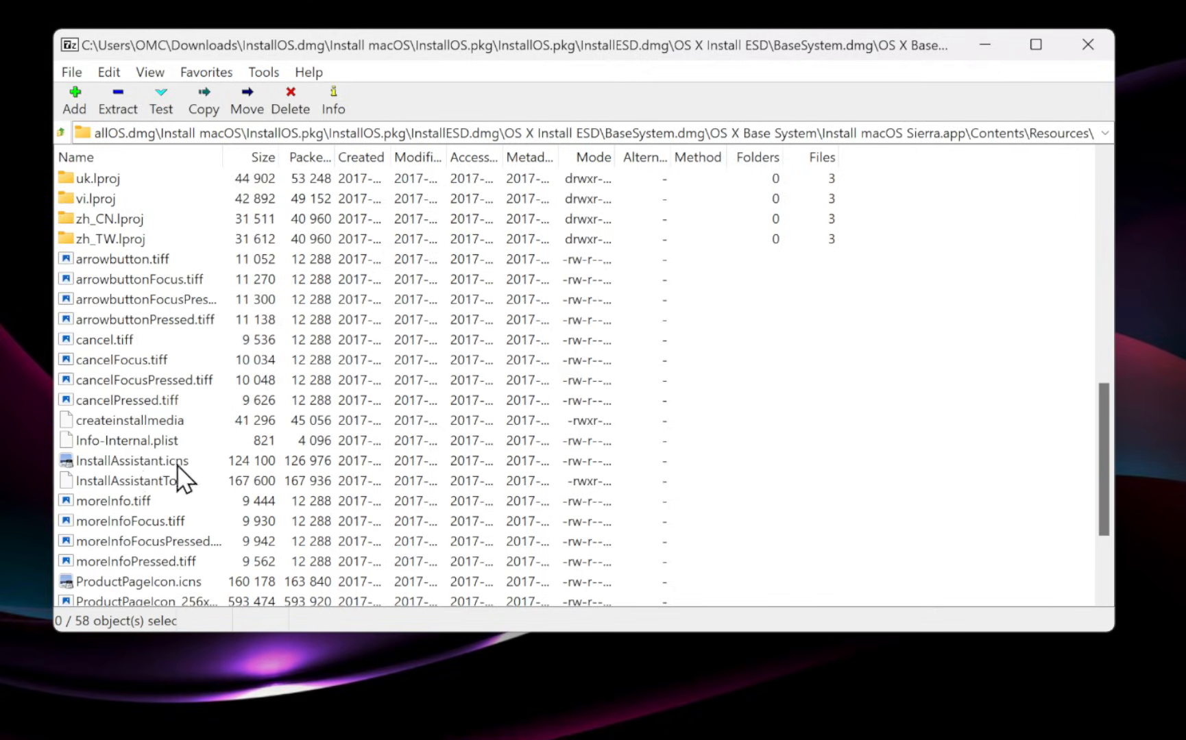
# Copy InstallAssistant.icns to the Desktop and close 7-Zip File Manager.
pyautogui.rightClick(84, 464)
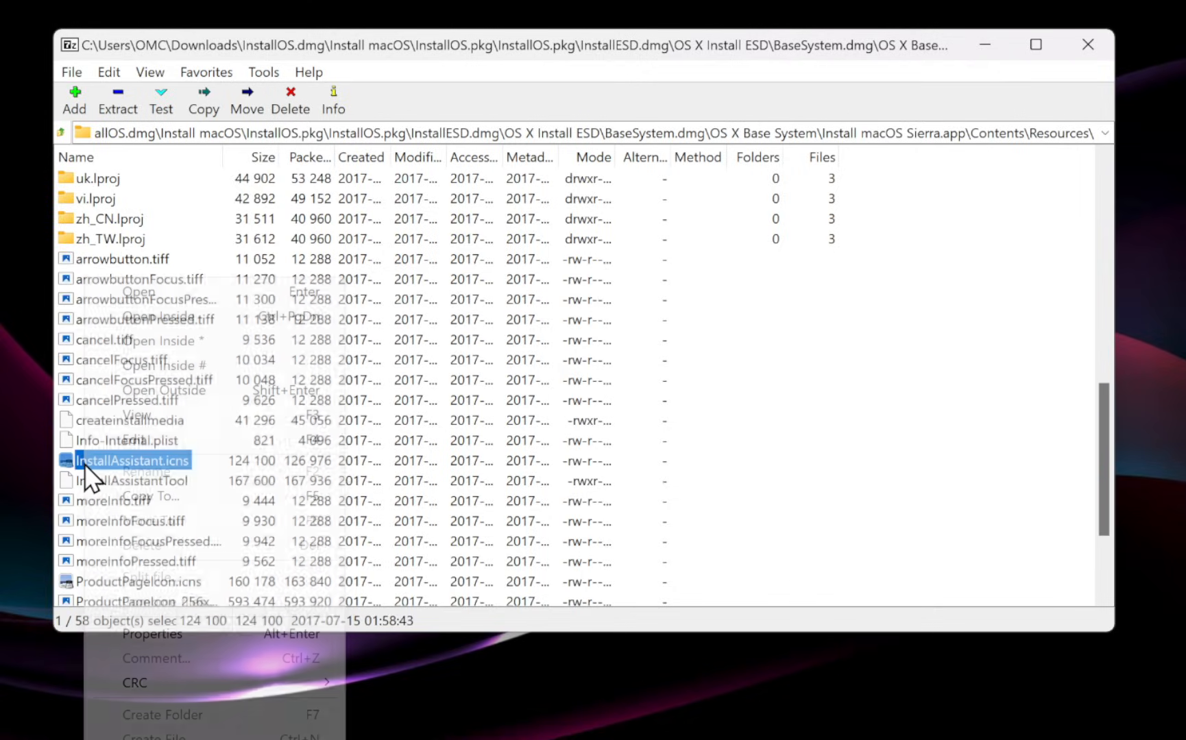
pyautogui.click(133, 504)
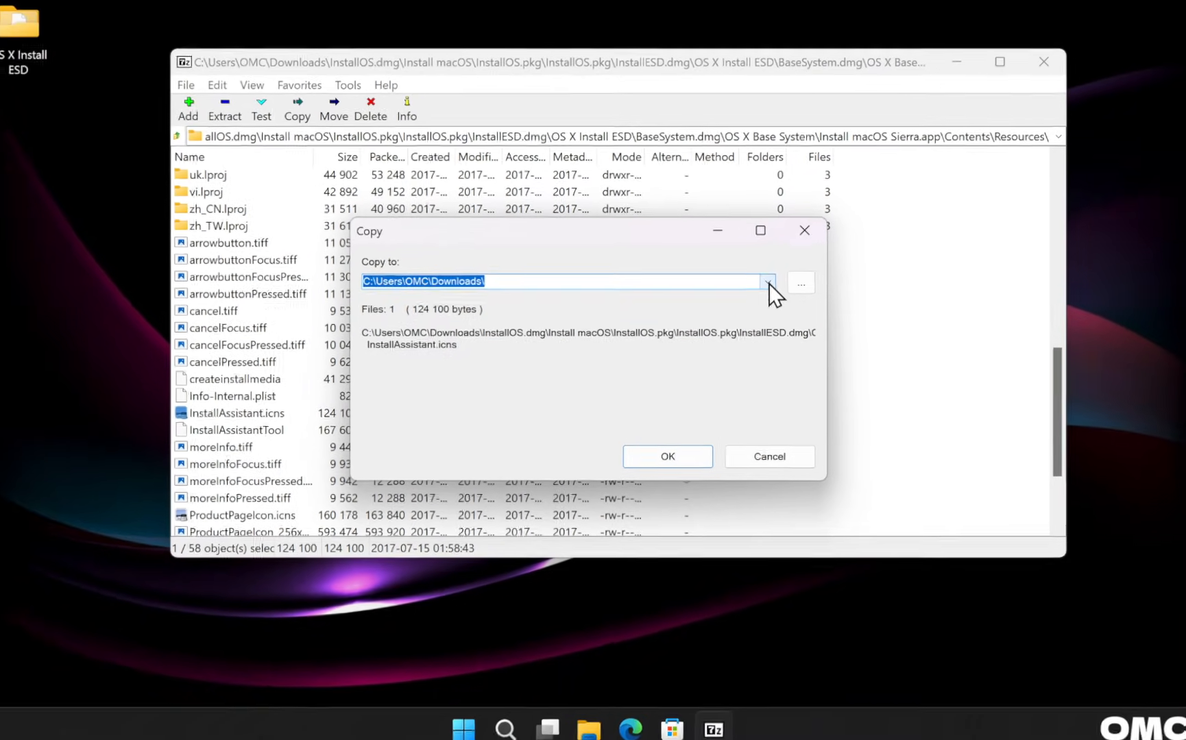
pyautogui.click(760, 305)
pyautogui.click(758, 293)
pyautogui.click(698, 447)
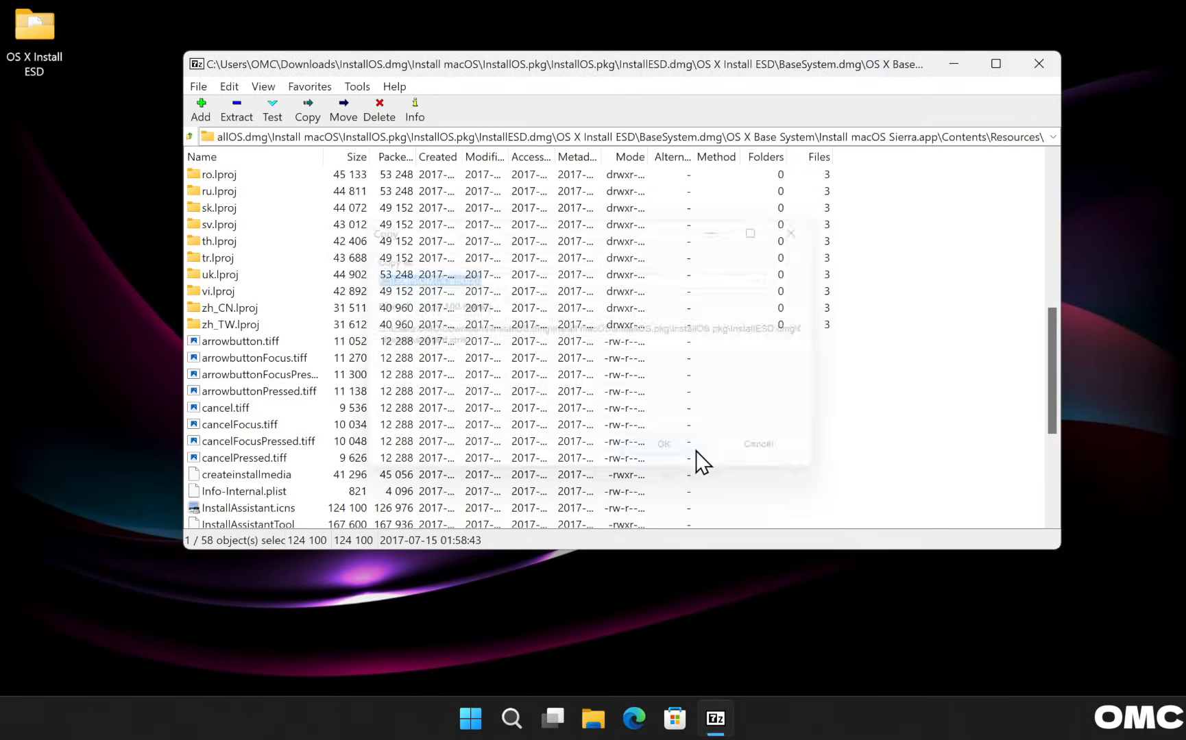
pyautogui.click(1036, 64)
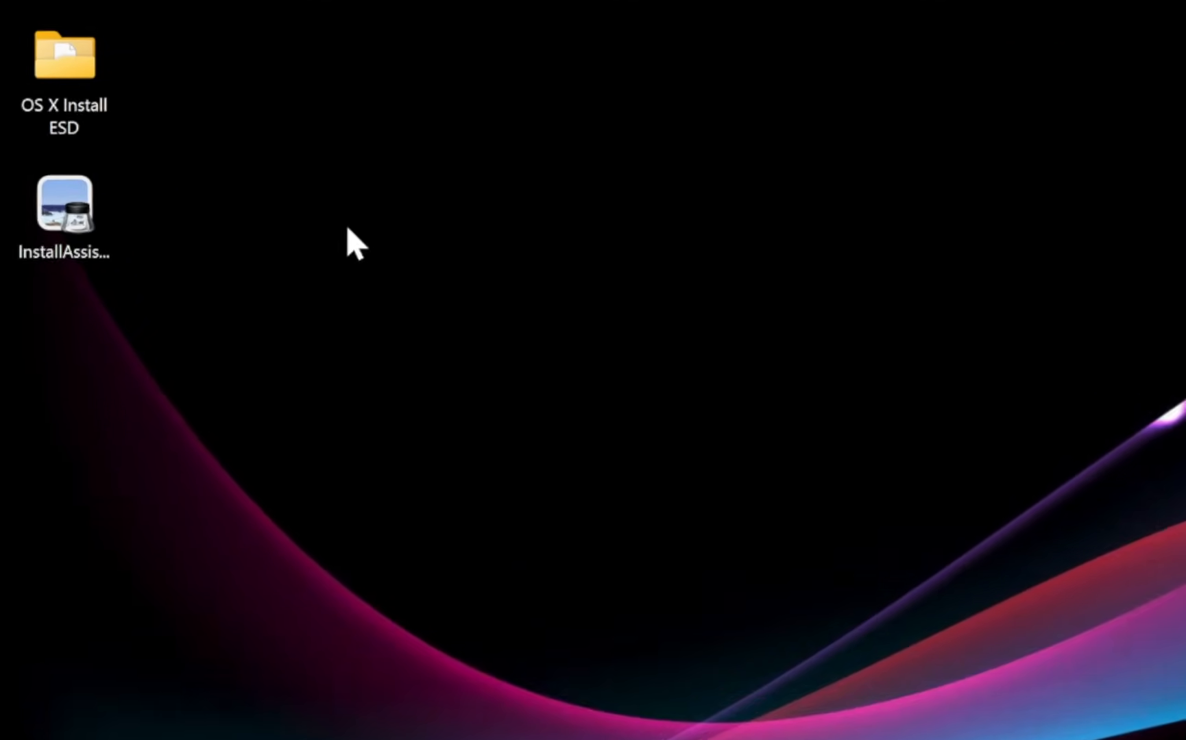
# Move InstallAssistant.icns into the OS X Install ESD folder, then run TransMac as administrator.
pyautogui.moveTo(38, 142); pyautogui.dragTo(39, 78)
pyautogui.moveTo(78, 148); pyautogui.dragTo(73, 95)
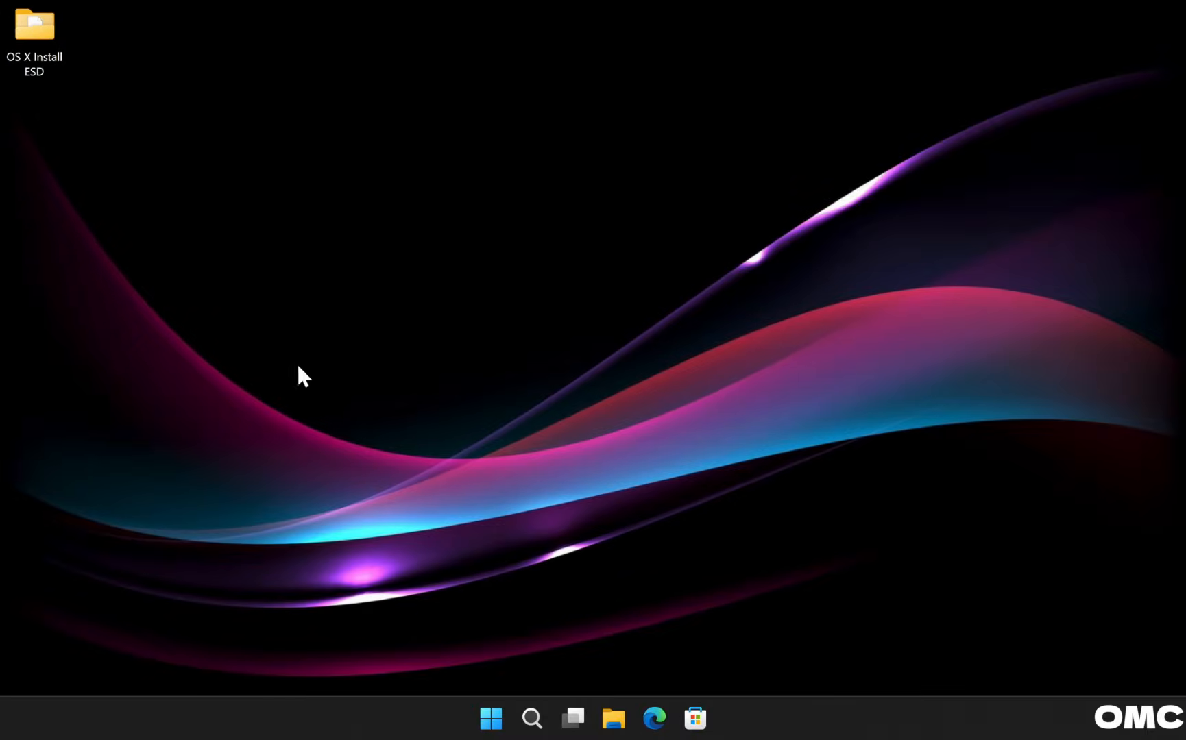
pyautogui.click(489, 720)
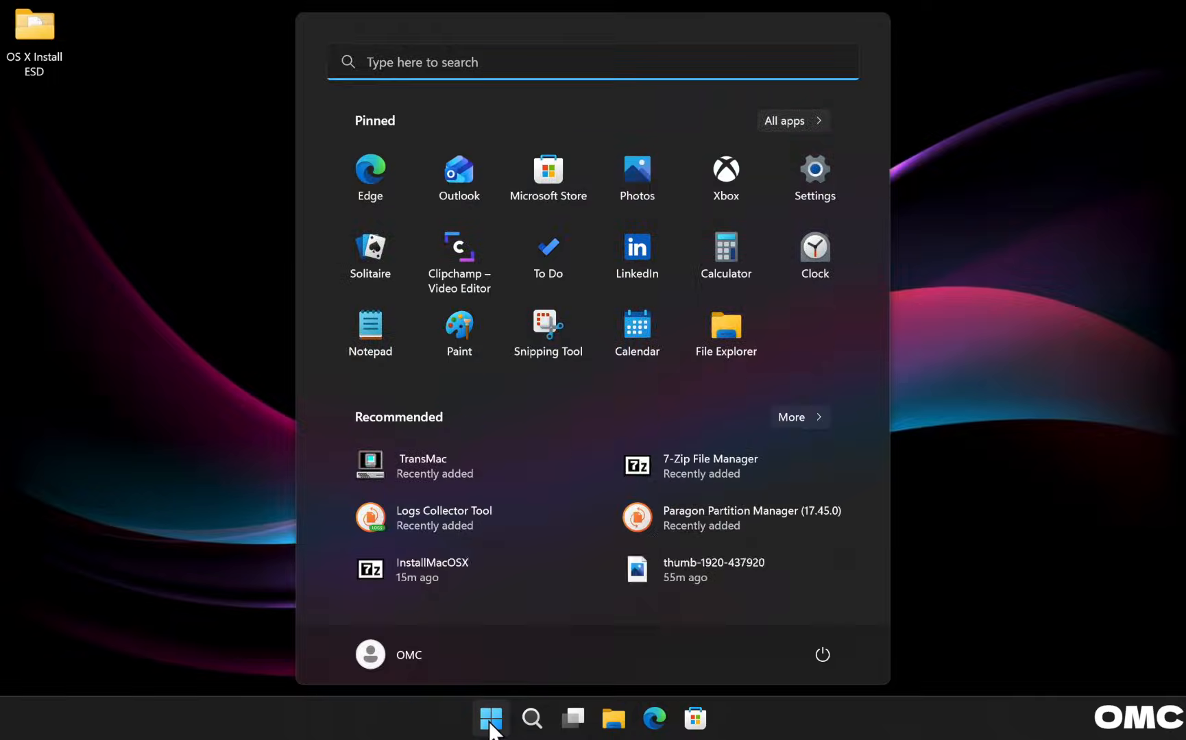
pyautogui.write('transMac')
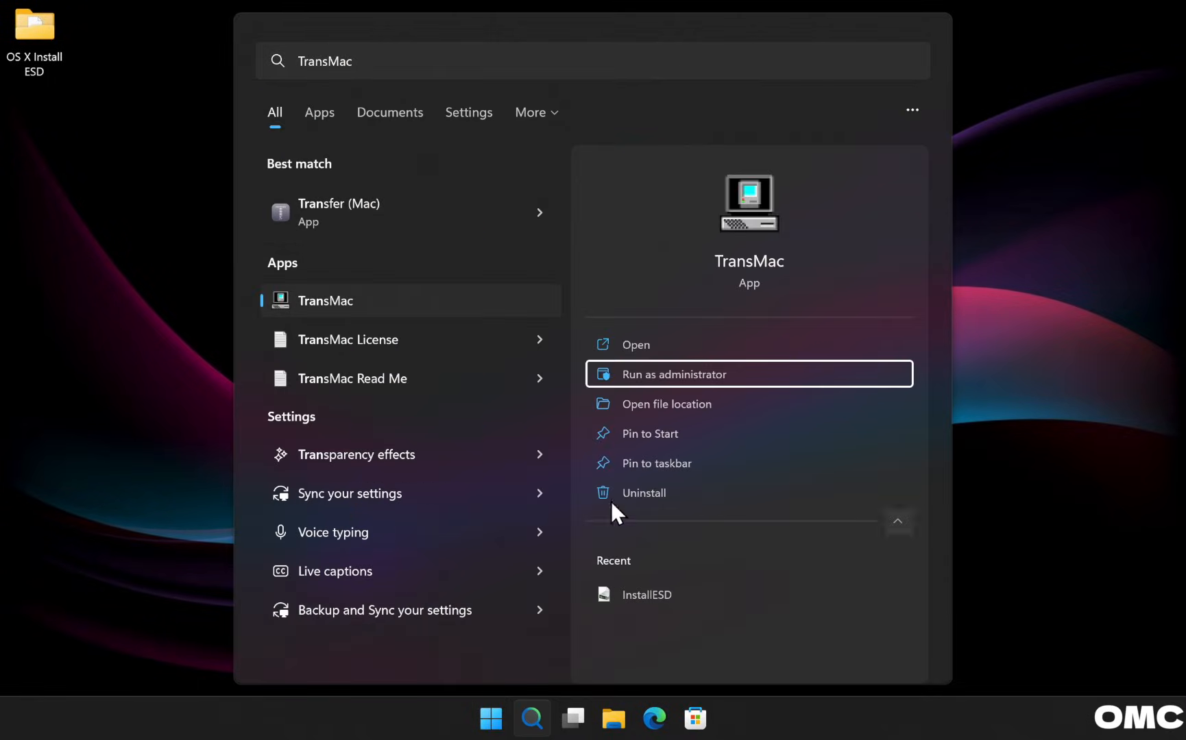
pyautogui.click(681, 374)
pyautogui.click(510, 515)
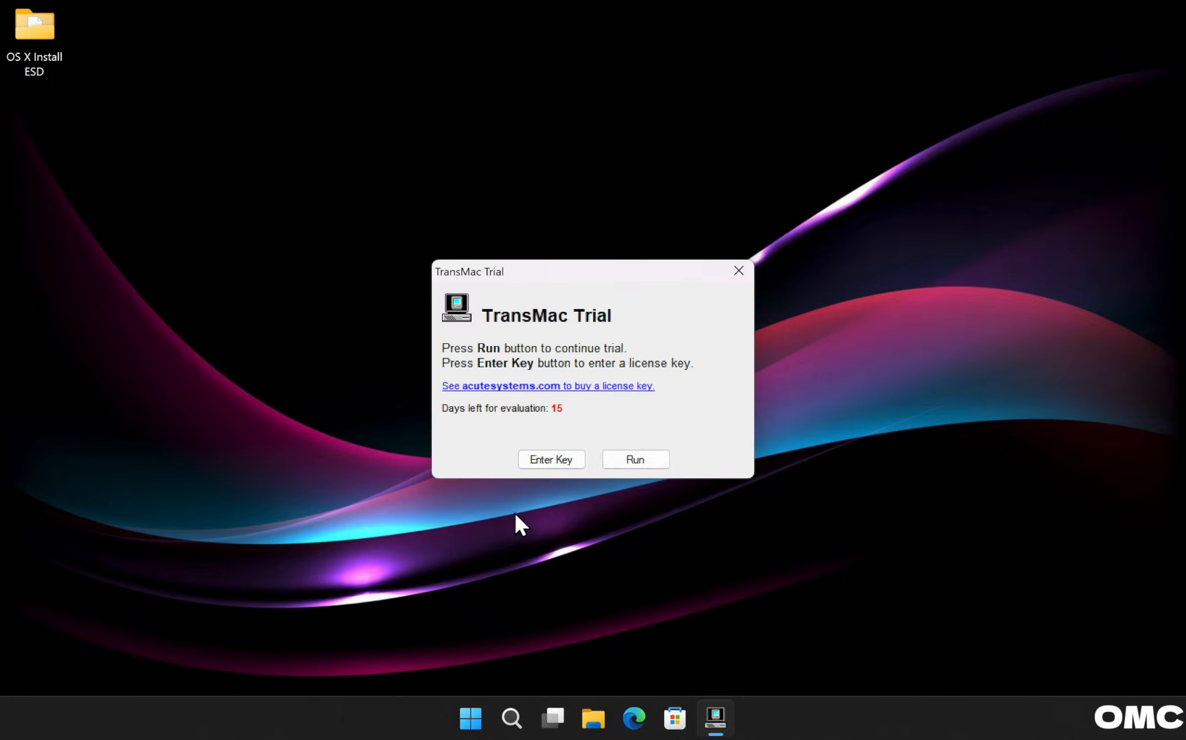
# Continue the trial and pick BaseSystem.dmg from OS X Install ESD to restore onto StoreJet Transcend.
pyautogui.click(619, 463)
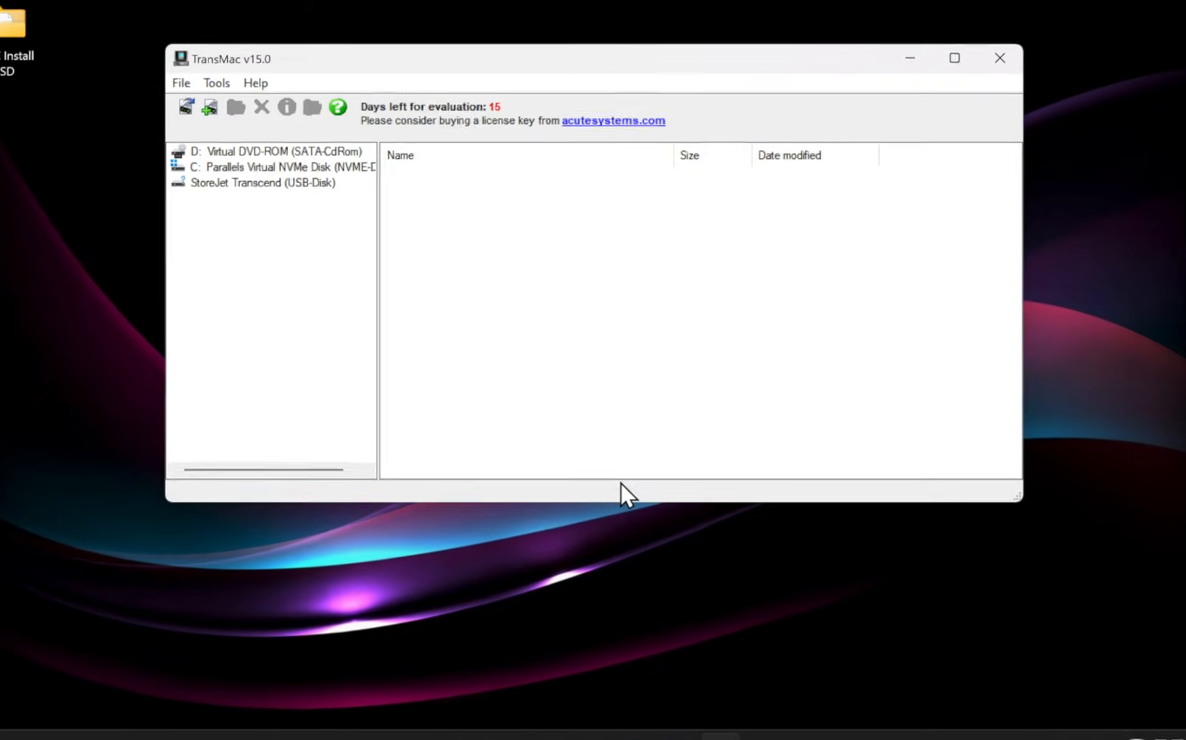
pyautogui.rightClick(253, 184)
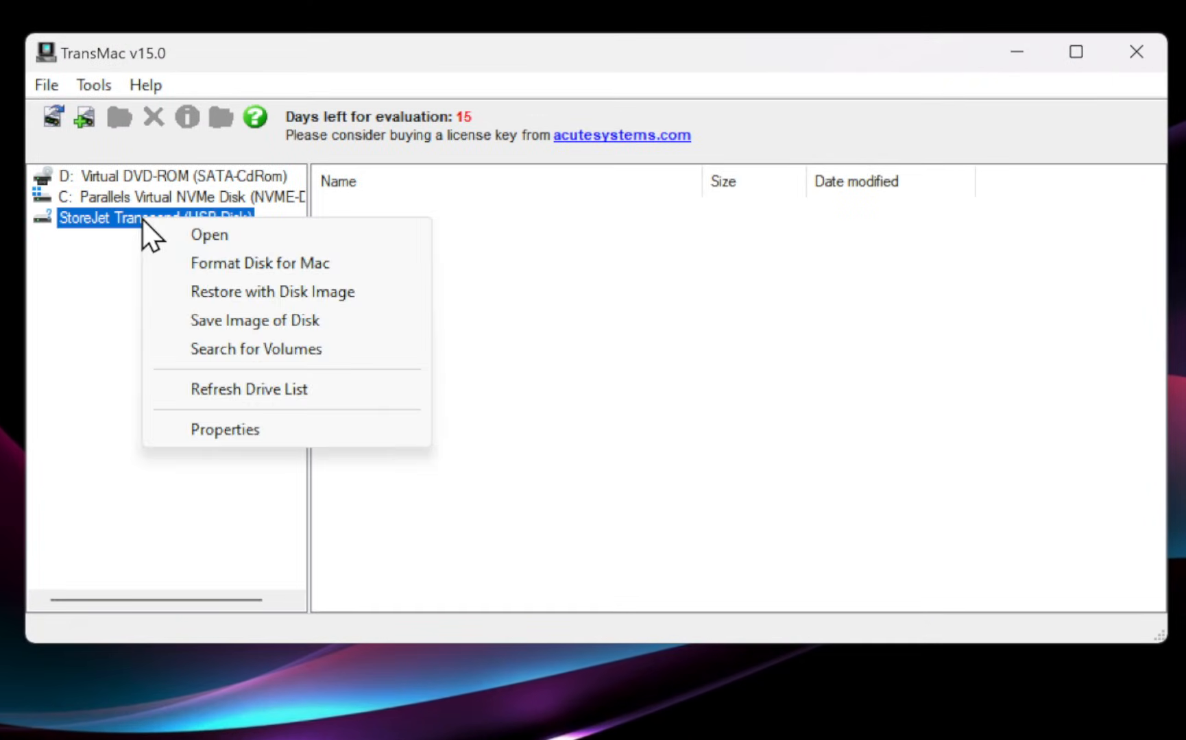
pyautogui.click(235, 290)
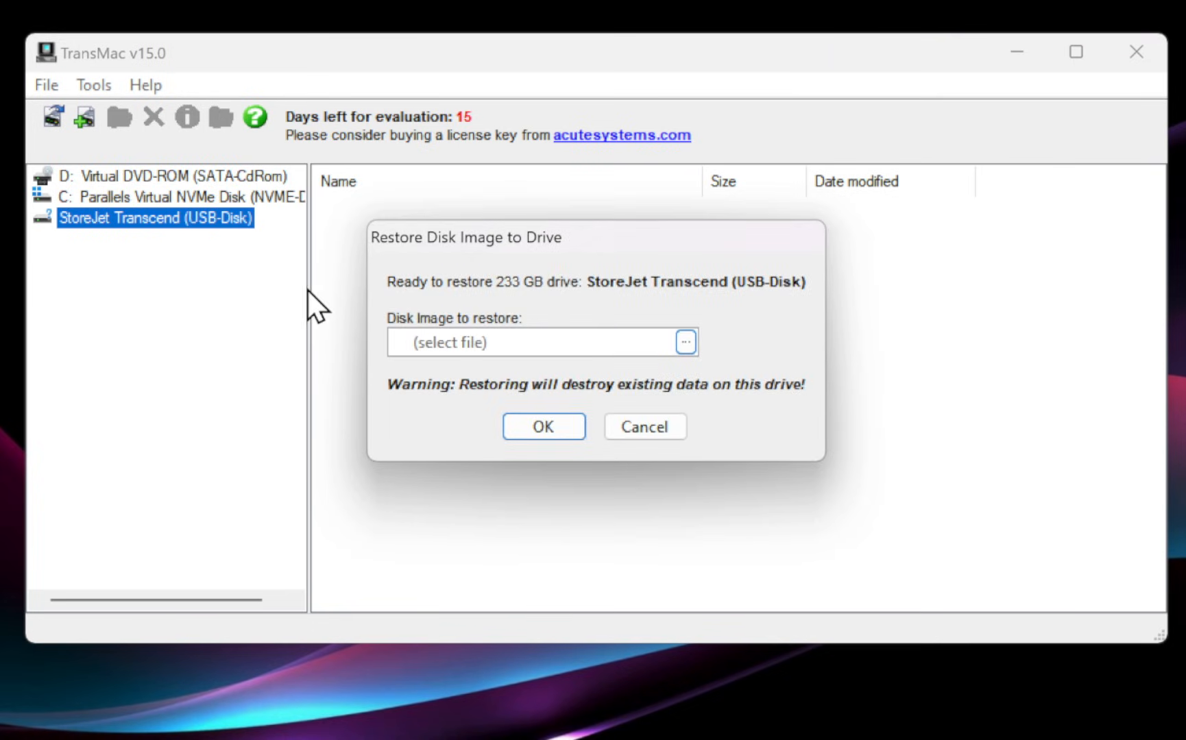
pyautogui.click(685, 343)
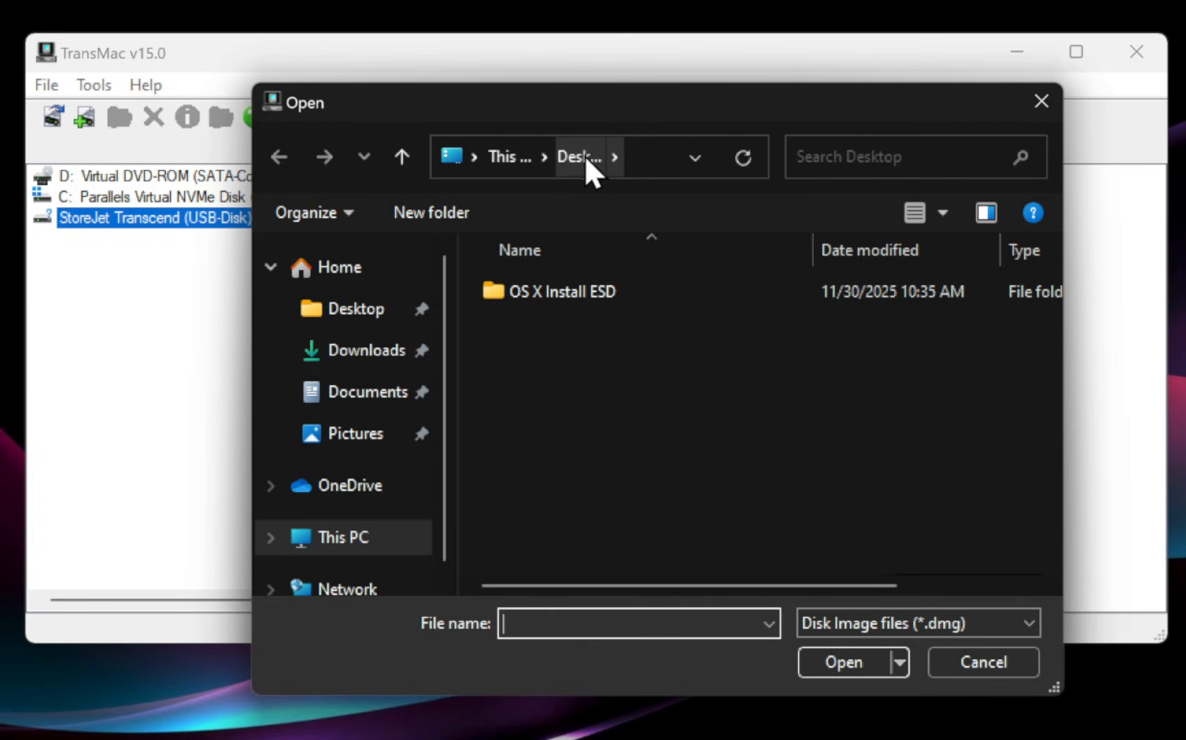
pyautogui.click(543, 284)
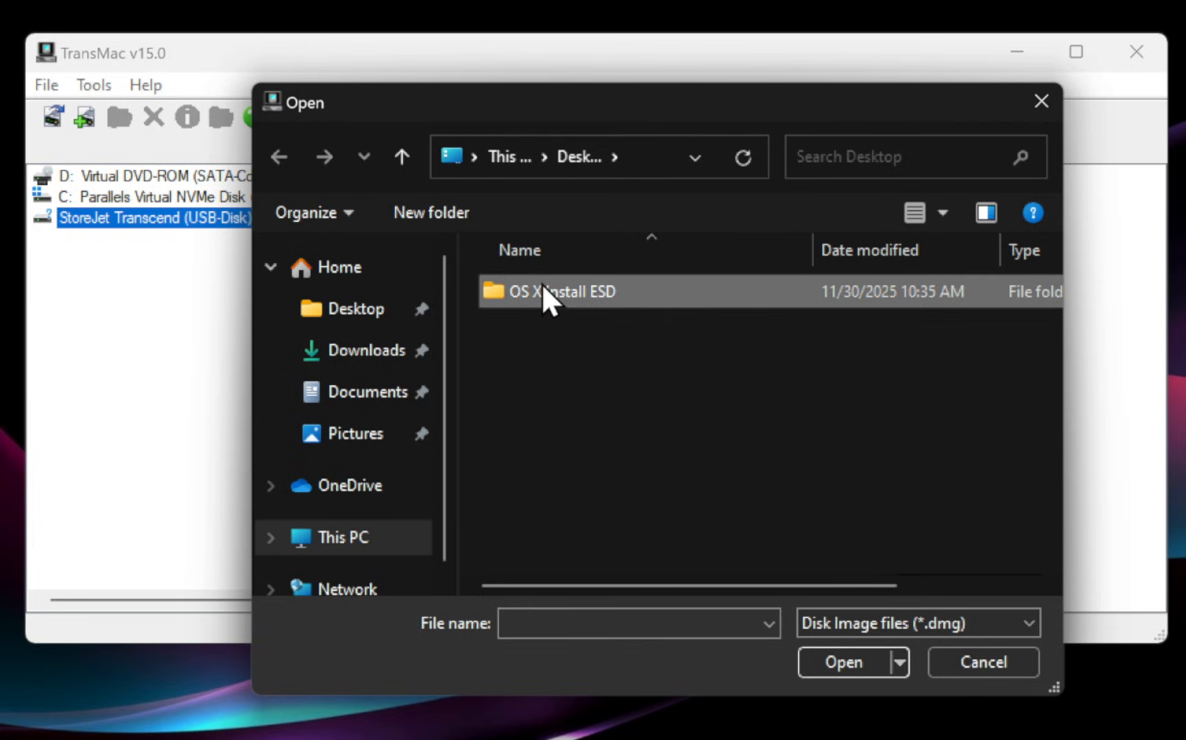
pyautogui.doubleClick(542, 284)
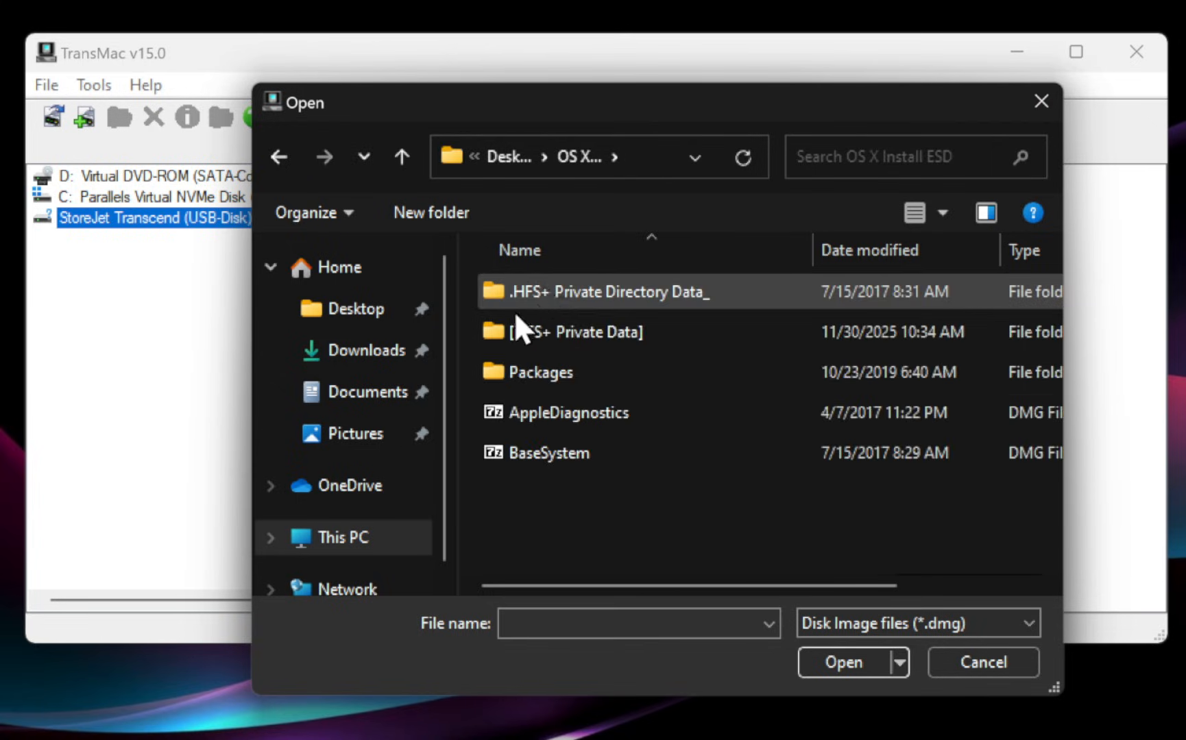
pyautogui.click(559, 453)
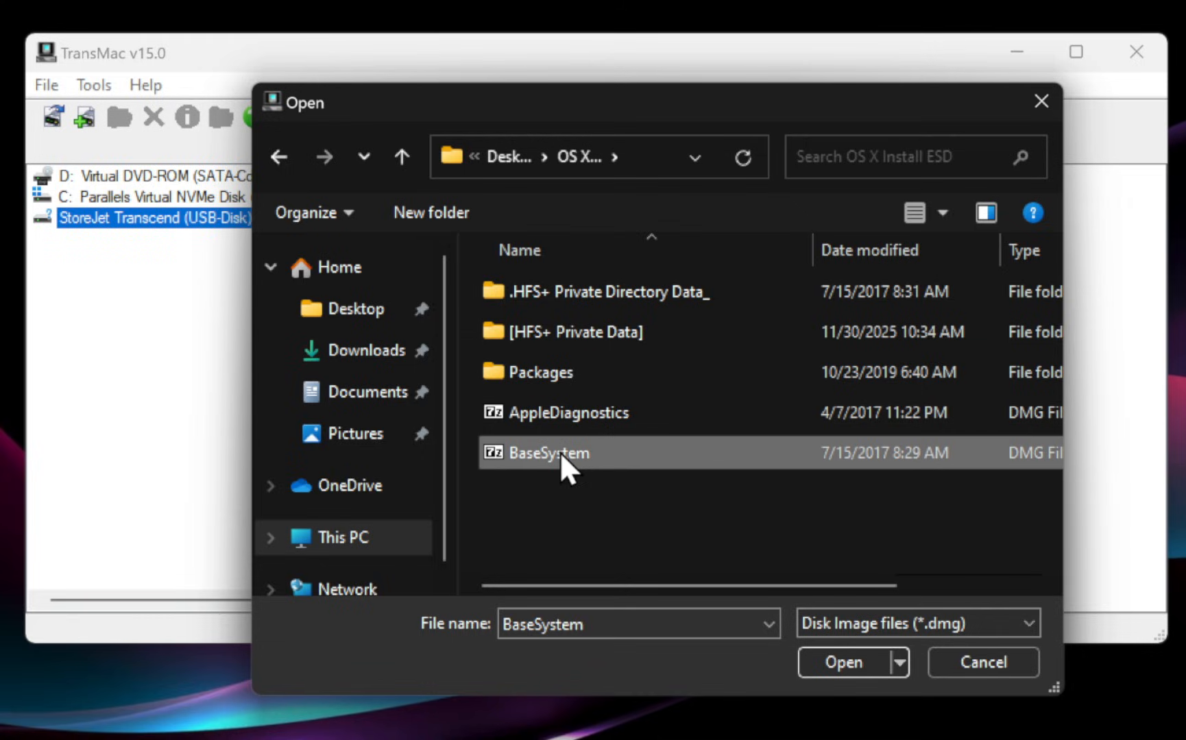
pyautogui.click(852, 659)
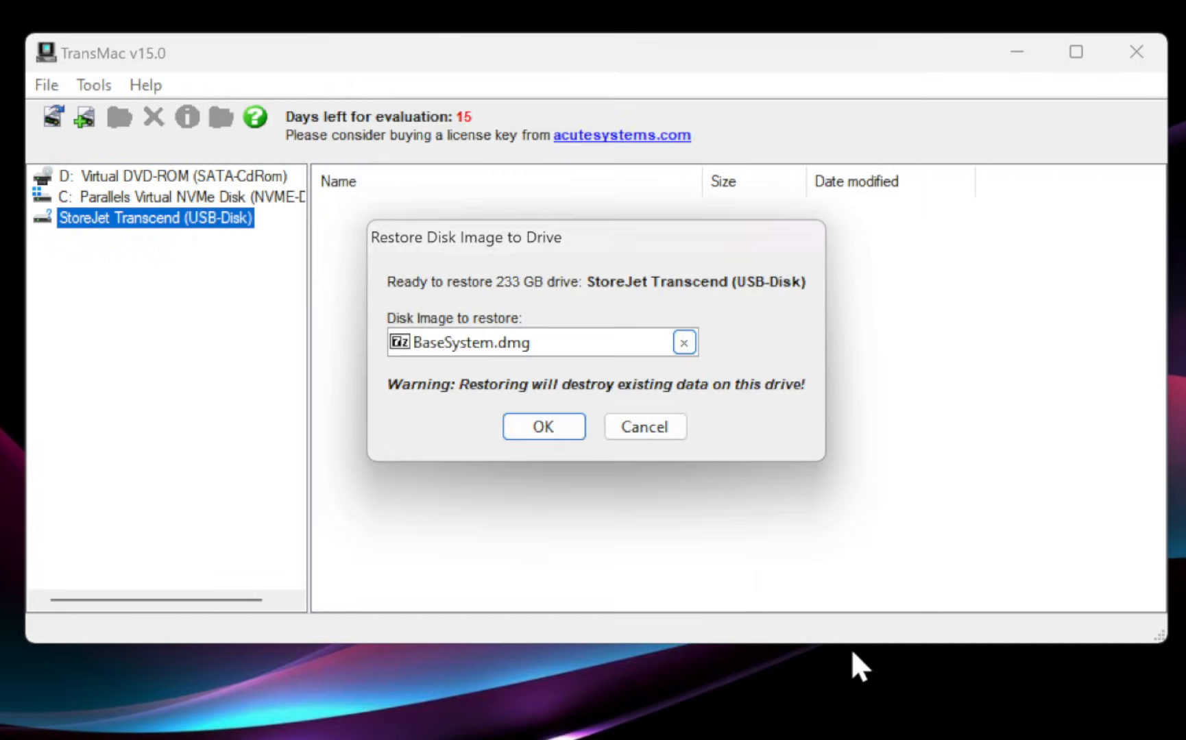
# Restore the image with 'Enlarge volume to drive size' ticked, accepting the overwrite.
pyautogui.click(546, 428)
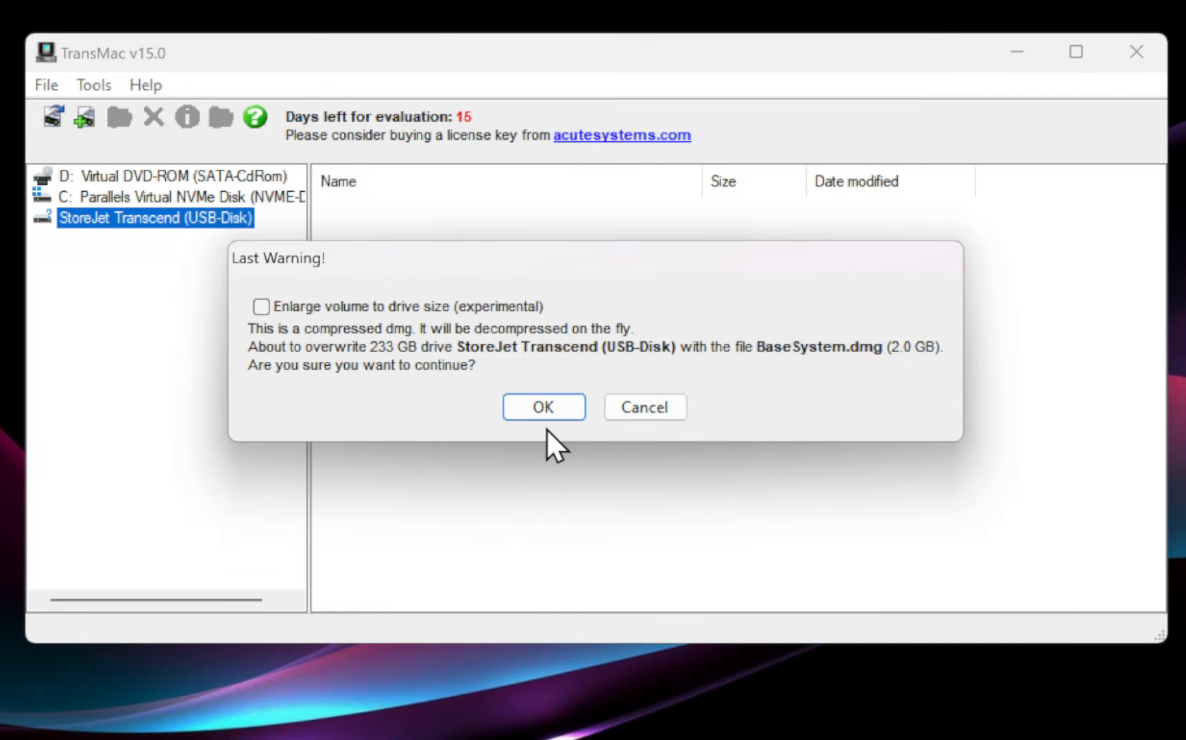
pyautogui.click(262, 307)
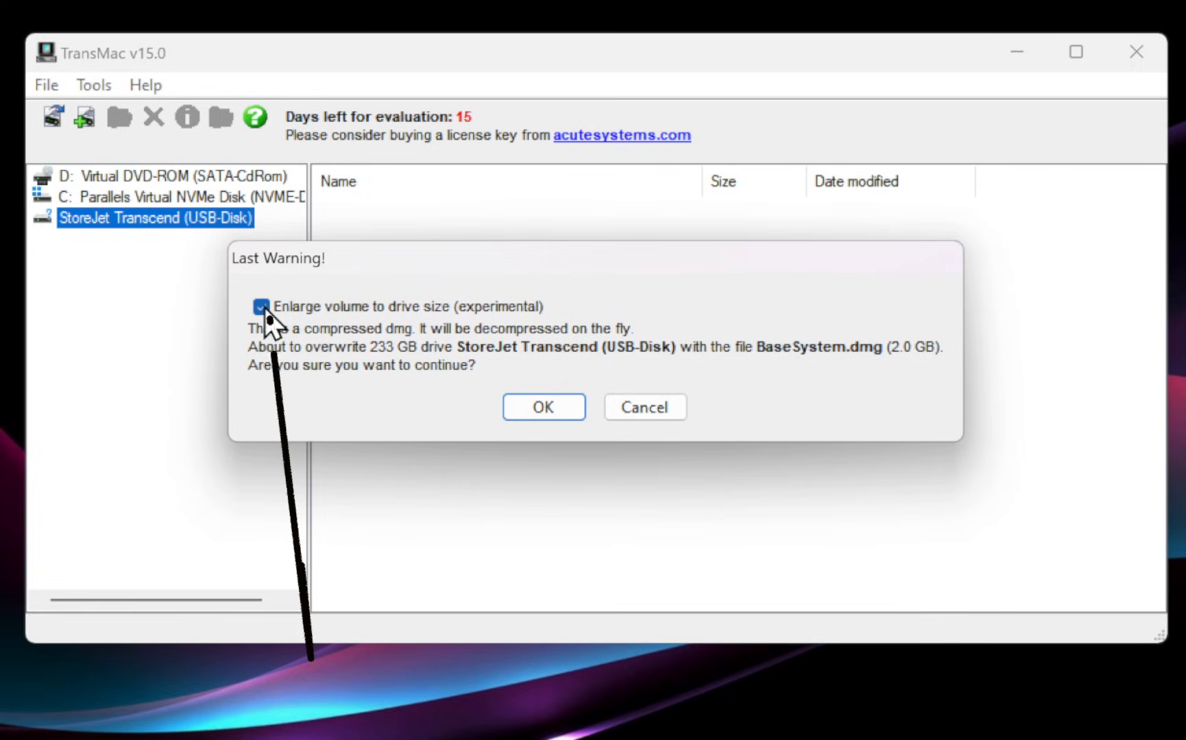
pyautogui.click(547, 406)
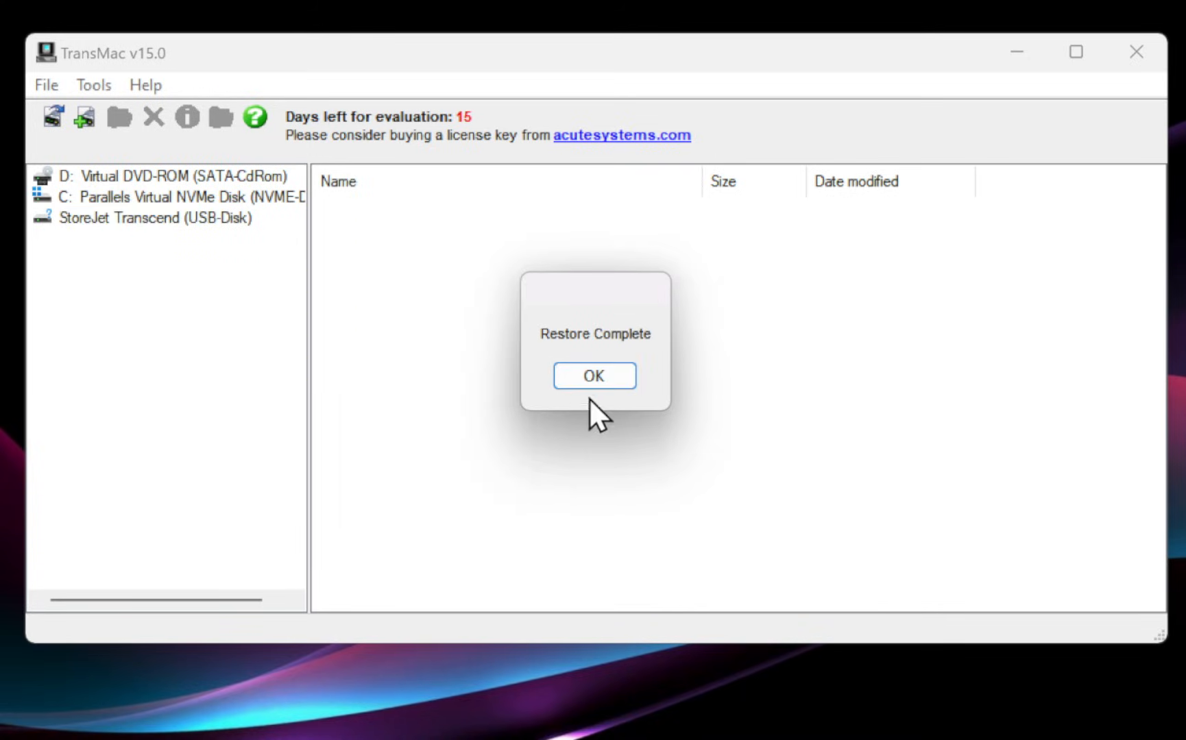
pyautogui.click(597, 376)
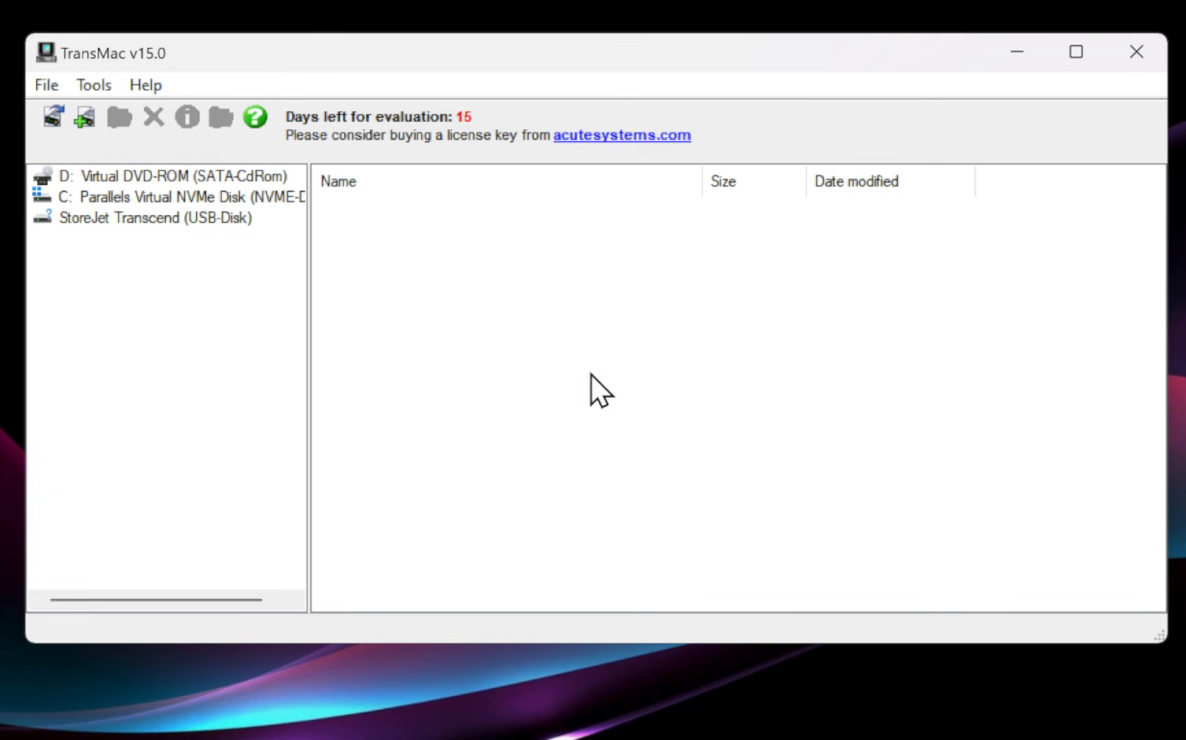
# On the USB drive, go to OS X Base System > System > Installation and delete the Packages file.
pyautogui.click(165, 221)
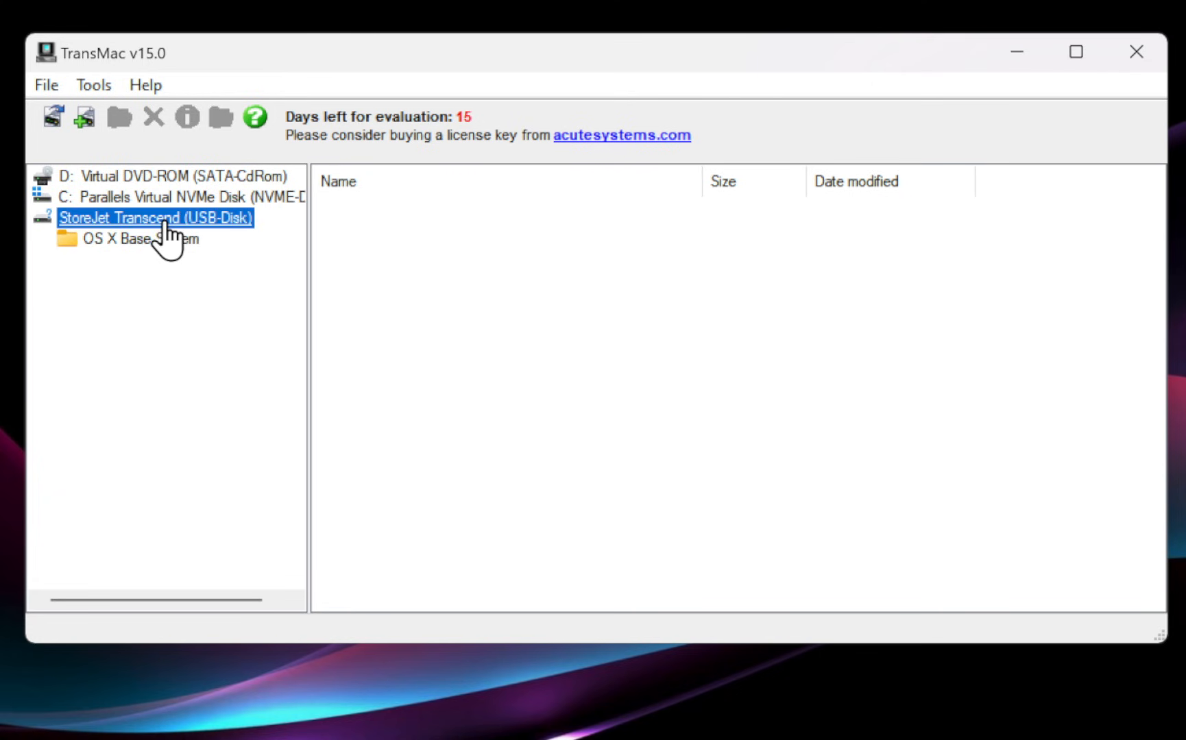
pyautogui.click(109, 243)
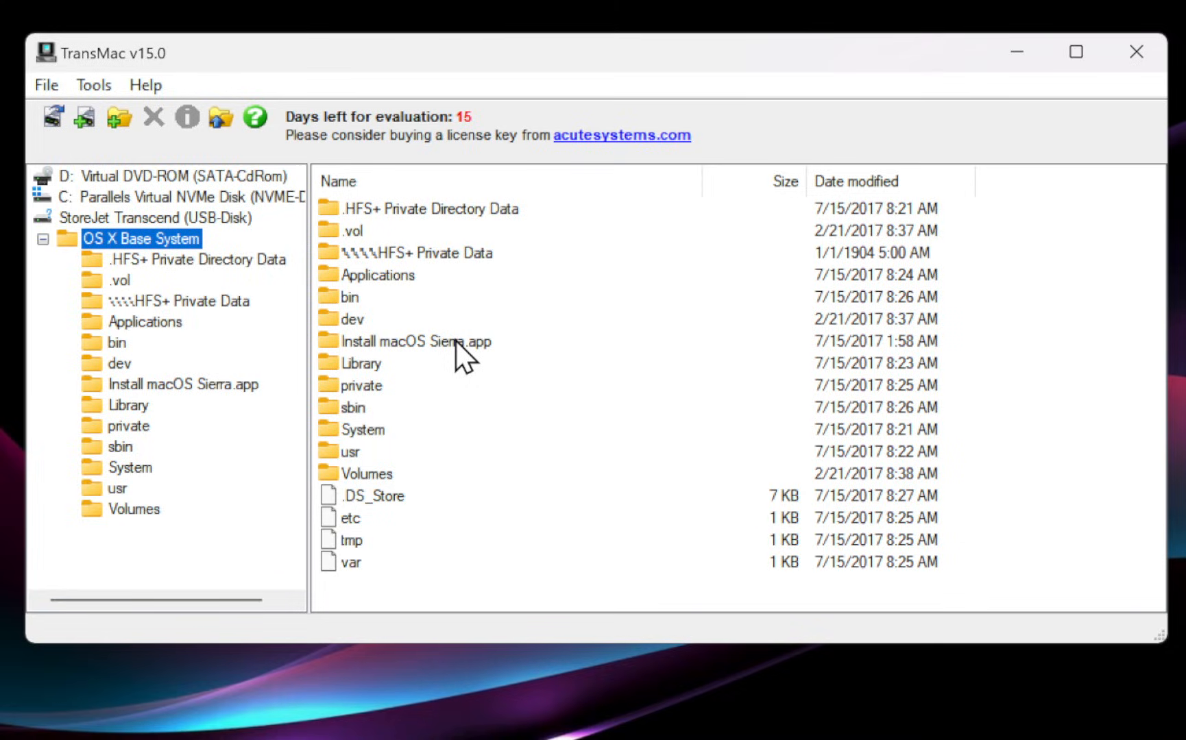
pyautogui.doubleClick(361, 432)
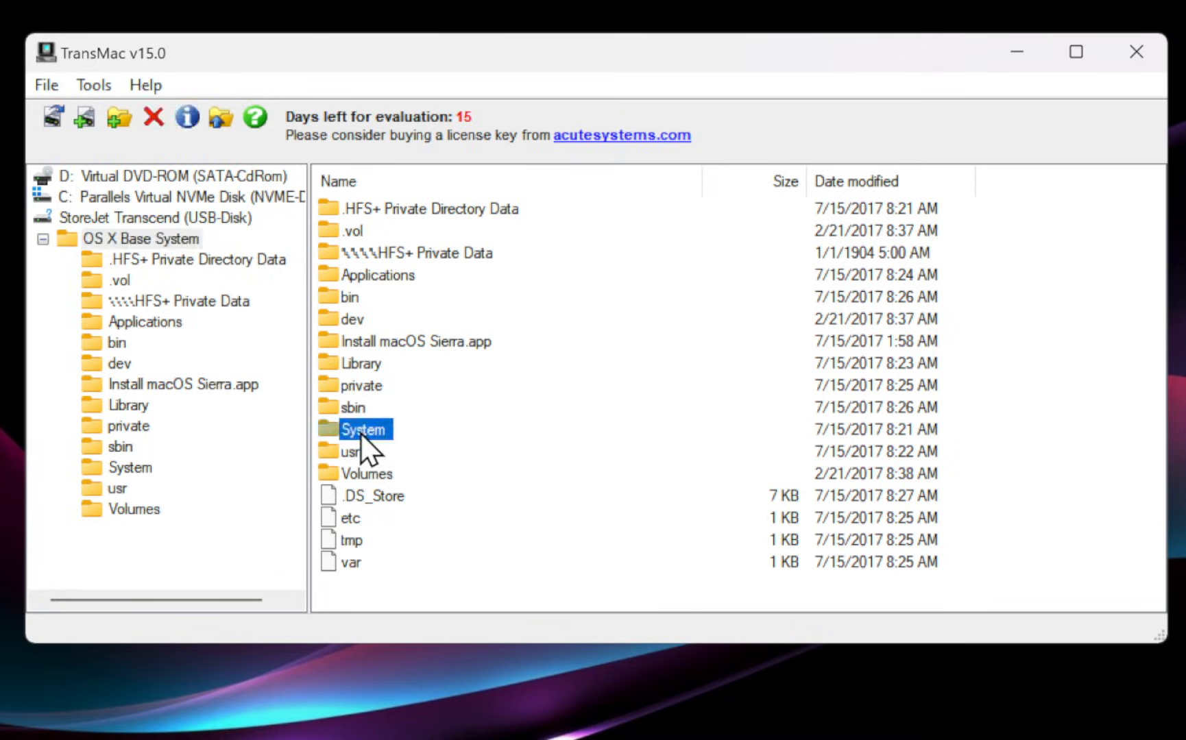
pyautogui.doubleClick(382, 212)
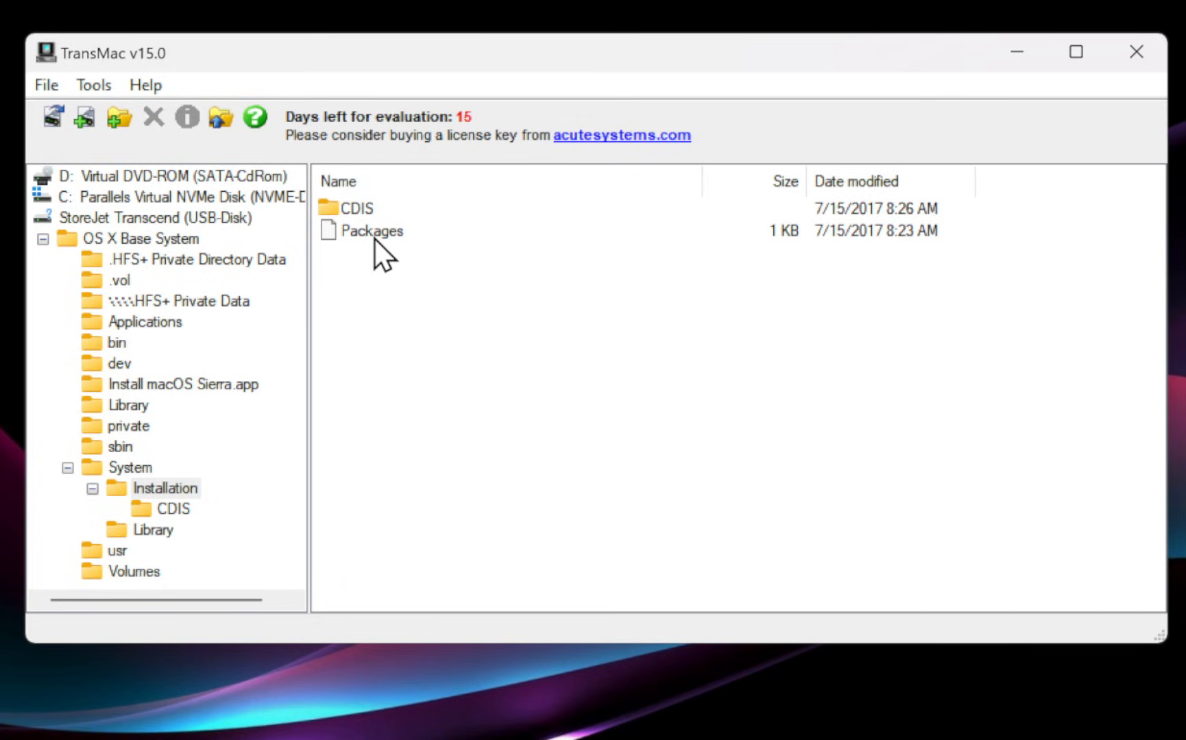
pyautogui.rightClick(368, 235)
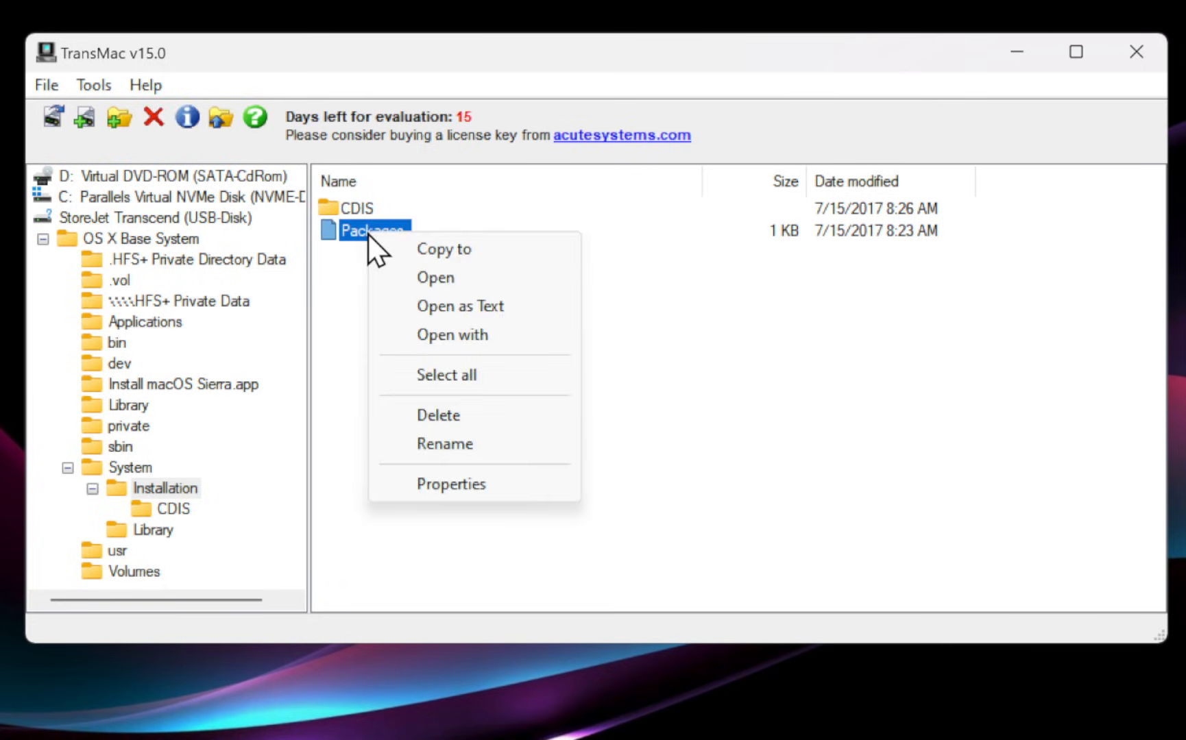
pyautogui.click(394, 415)
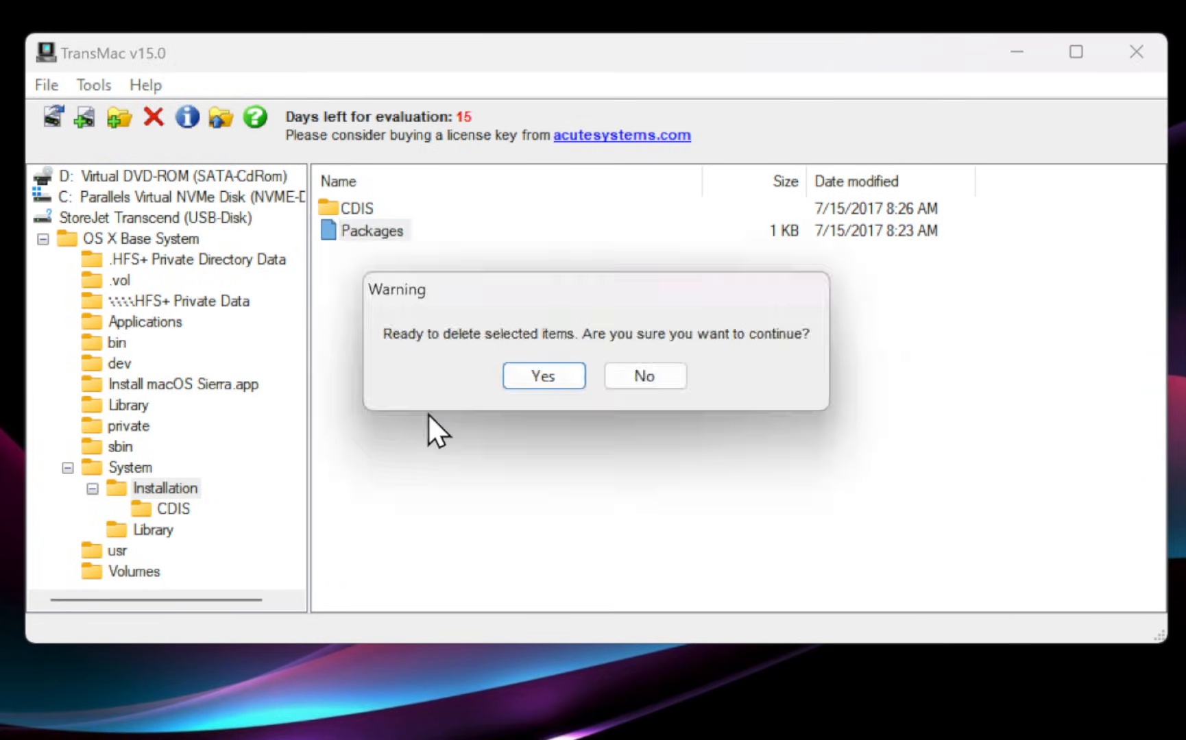
pyautogui.click(538, 366)
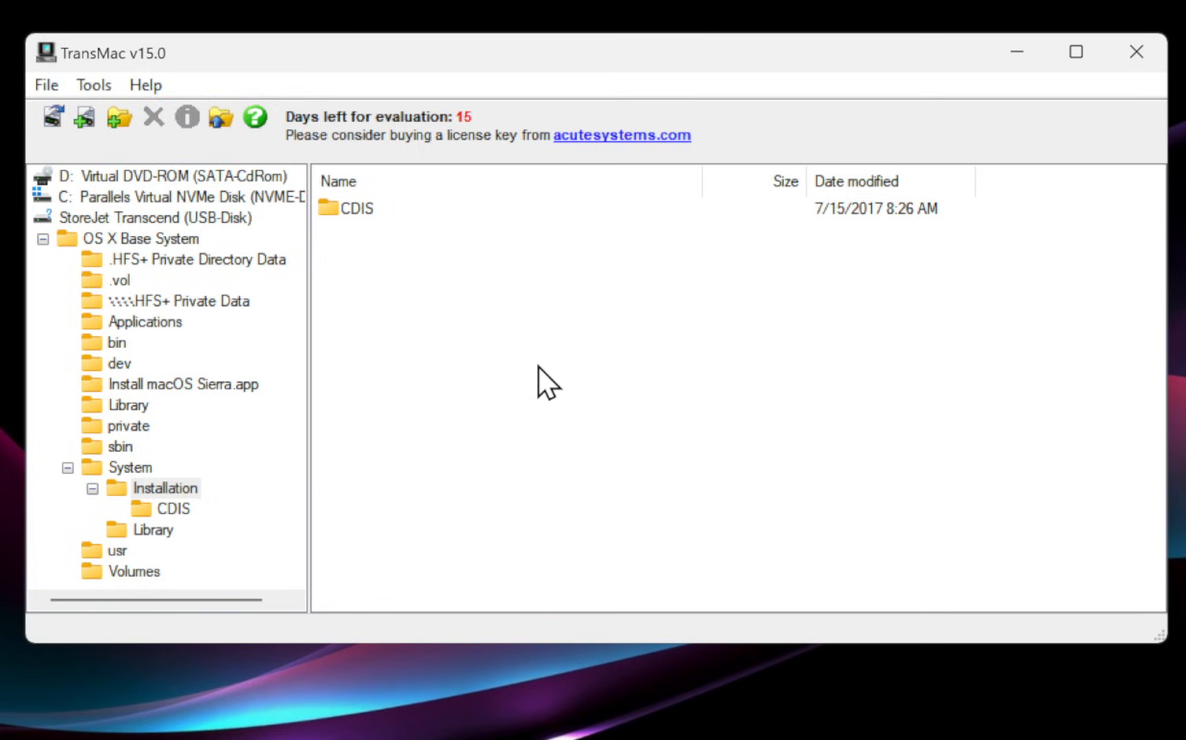
# Copy the Packages folder from OS X Install ESD into the Installation folder.
pyautogui.rightClick(538, 367)
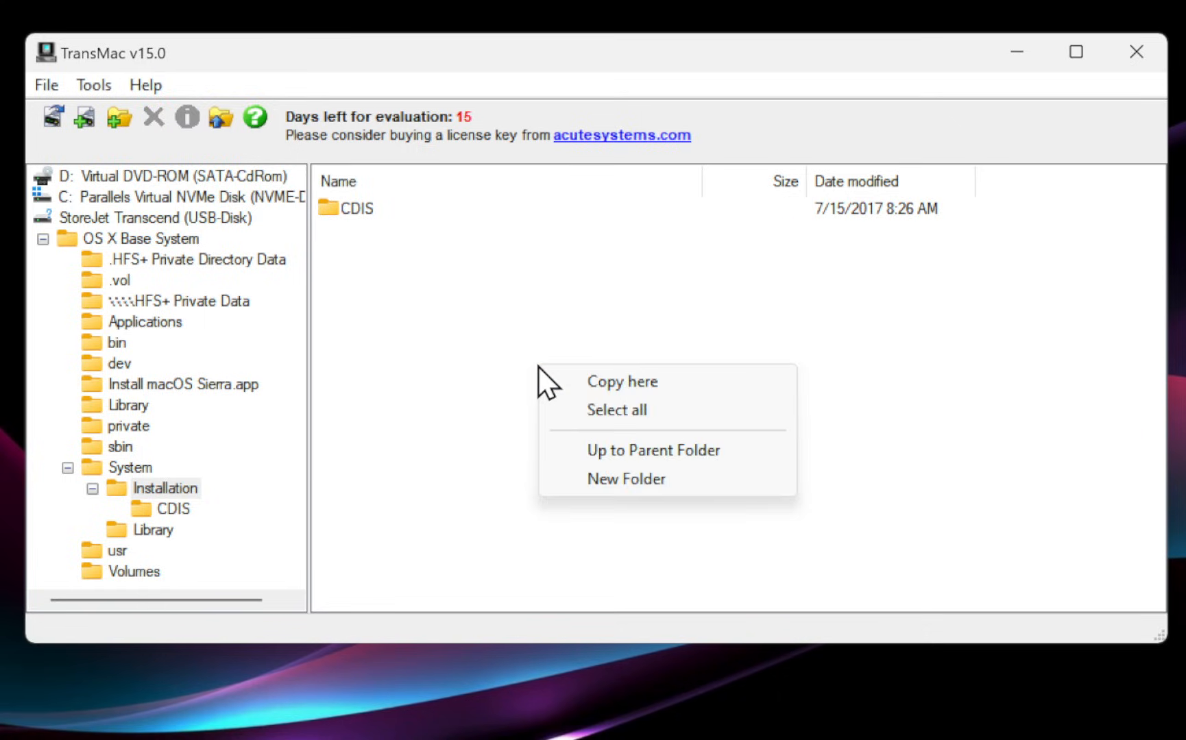
pyautogui.click(628, 384)
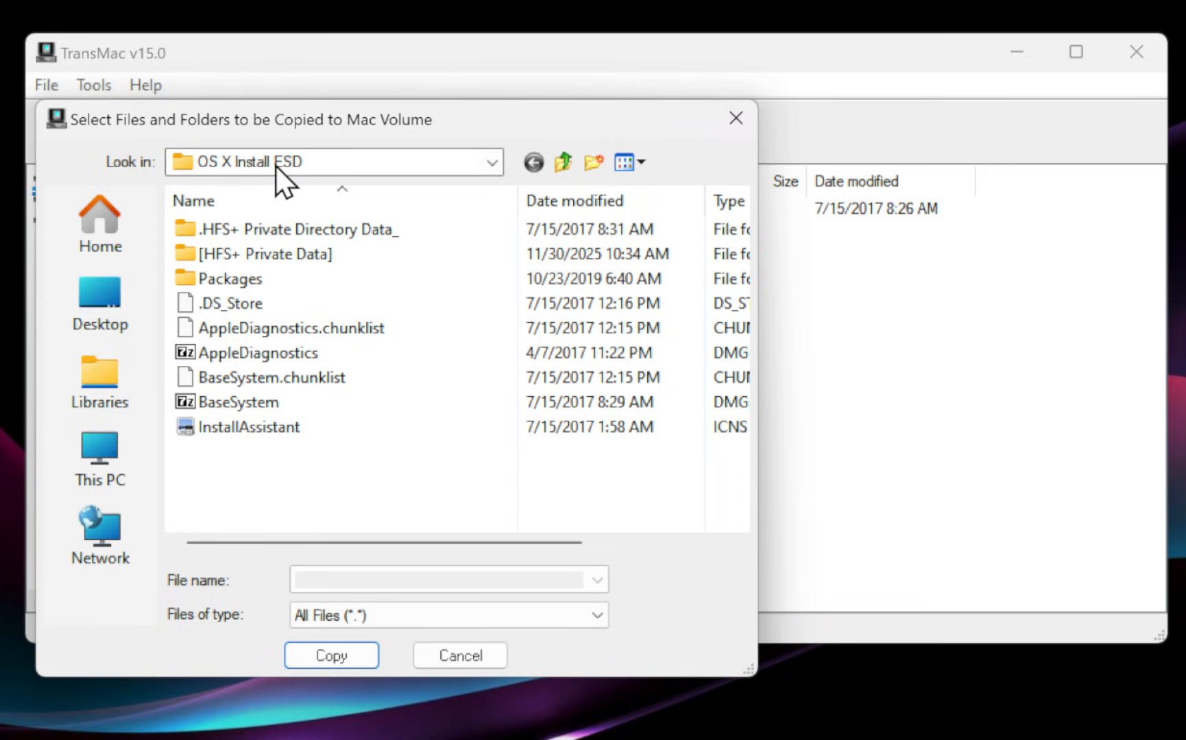
pyautogui.click(222, 279)
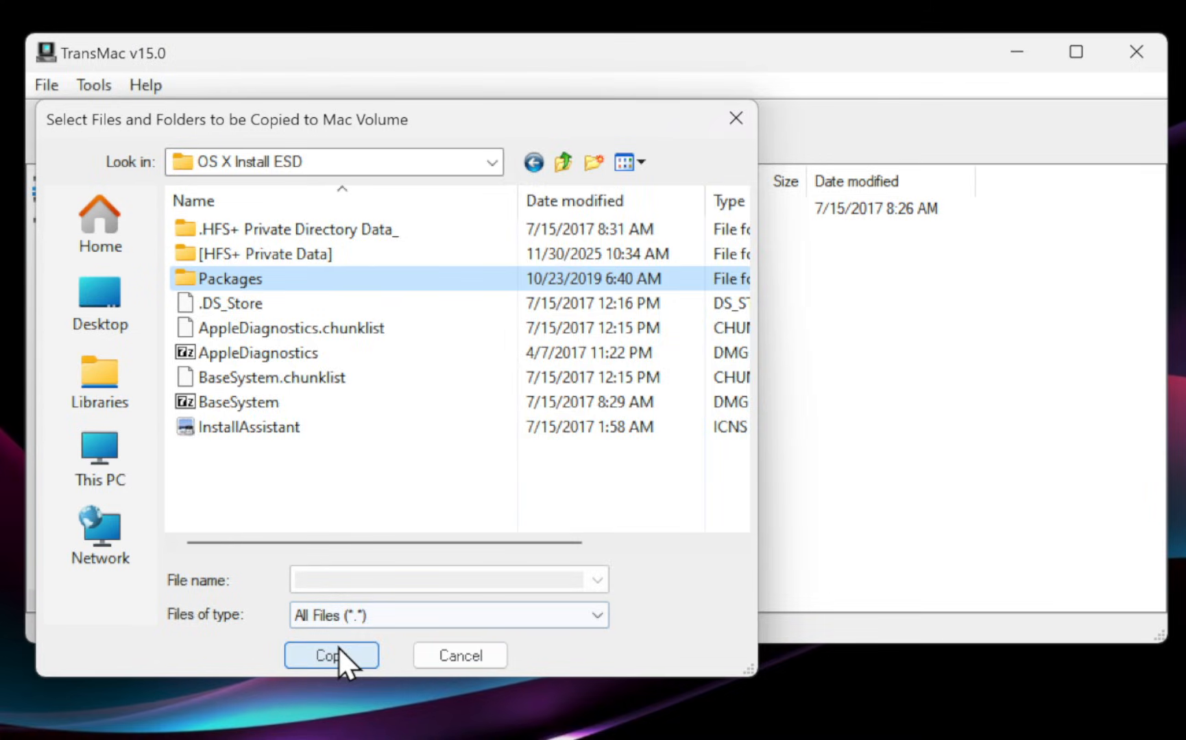
pyautogui.click(339, 653)
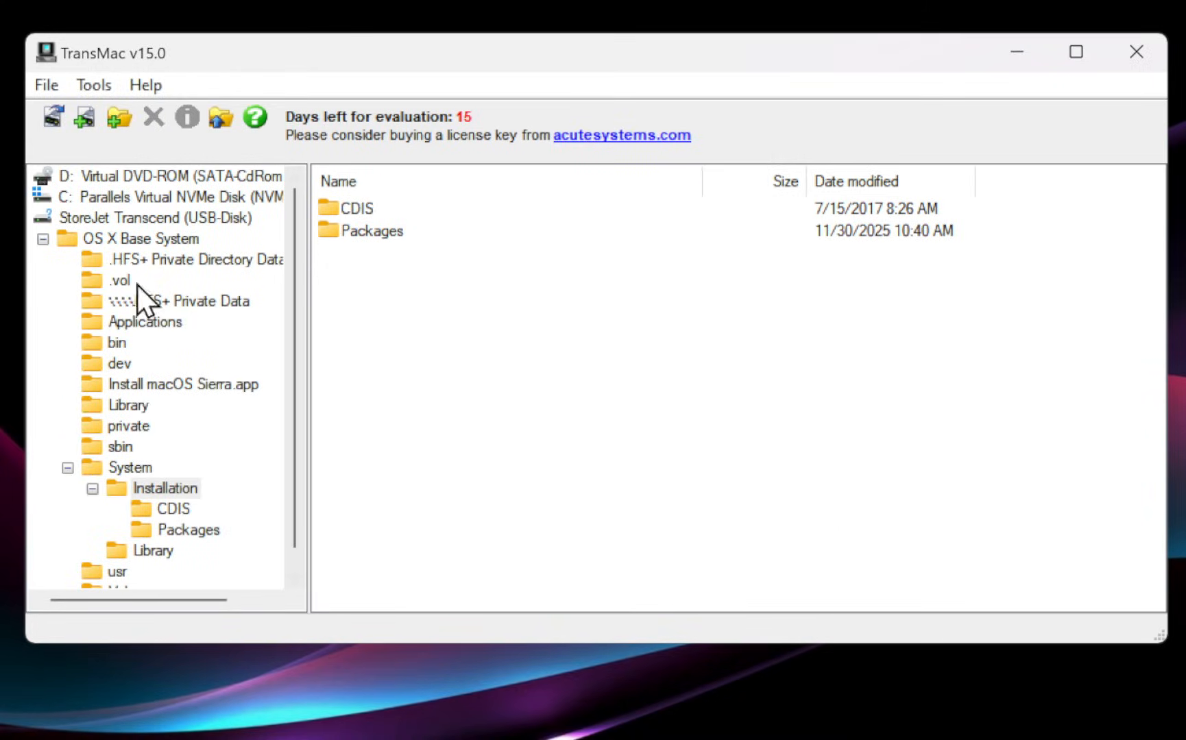
pyautogui.doubleClick(141, 241)
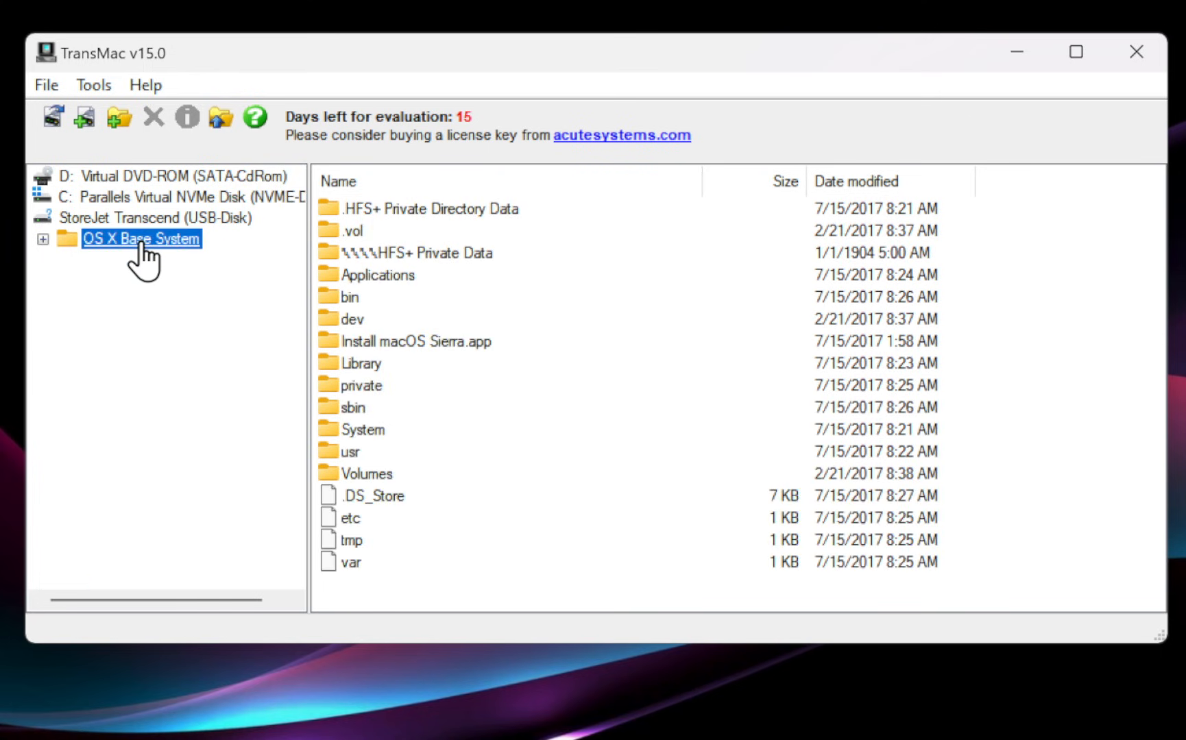
# Copy BaseSystem.chunklist, BaseSystem.dmg and InstallAssistant.icns into the OS X Base System root.
pyautogui.rightClick(517, 527)
pyautogui.click(598, 540)
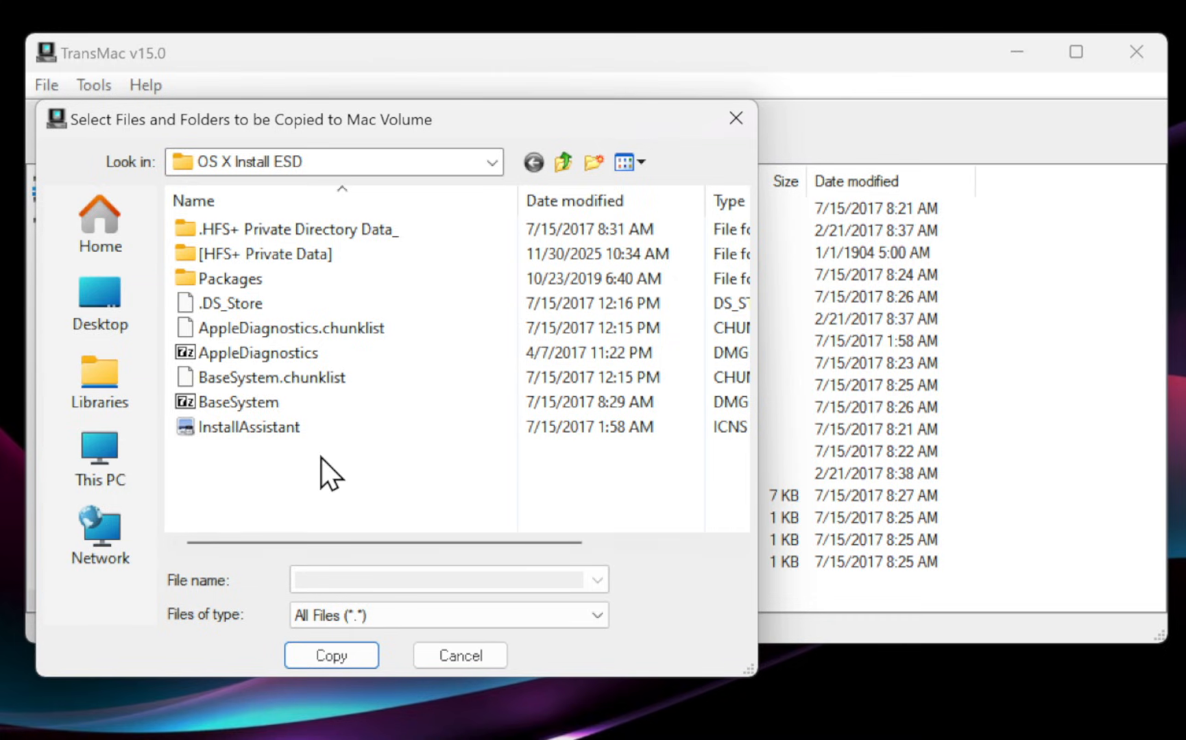
pyautogui.moveTo(321, 456); pyautogui.dragTo(255, 374)
pyautogui.click(317, 656)
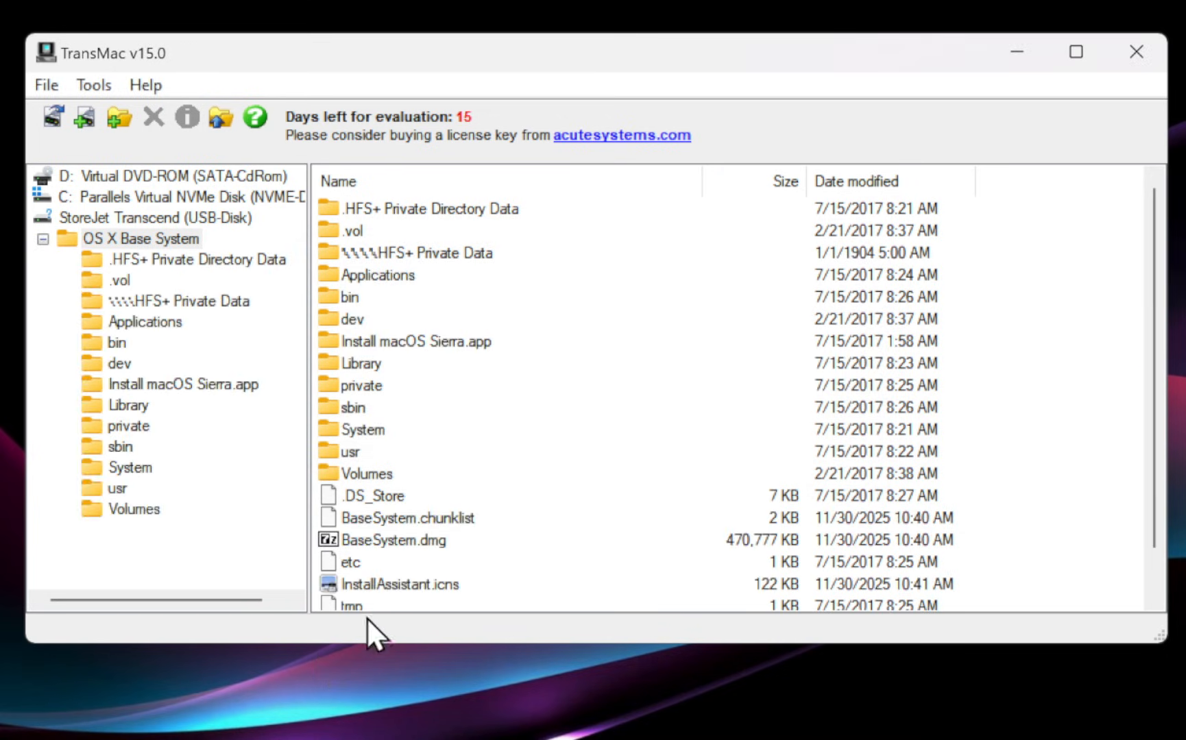
# Rename InstallAssistant.icns to .VolumeIcon.icns.
pyautogui.click(405, 590)
pyautogui.click(405, 590)
pyautogui.click(431, 586)
pyautogui.hotkey('shift', 'Home')
pyautogui.press('BackSpace')
pyautogui.write('.Volu')
pyautogui.write('meIcon')
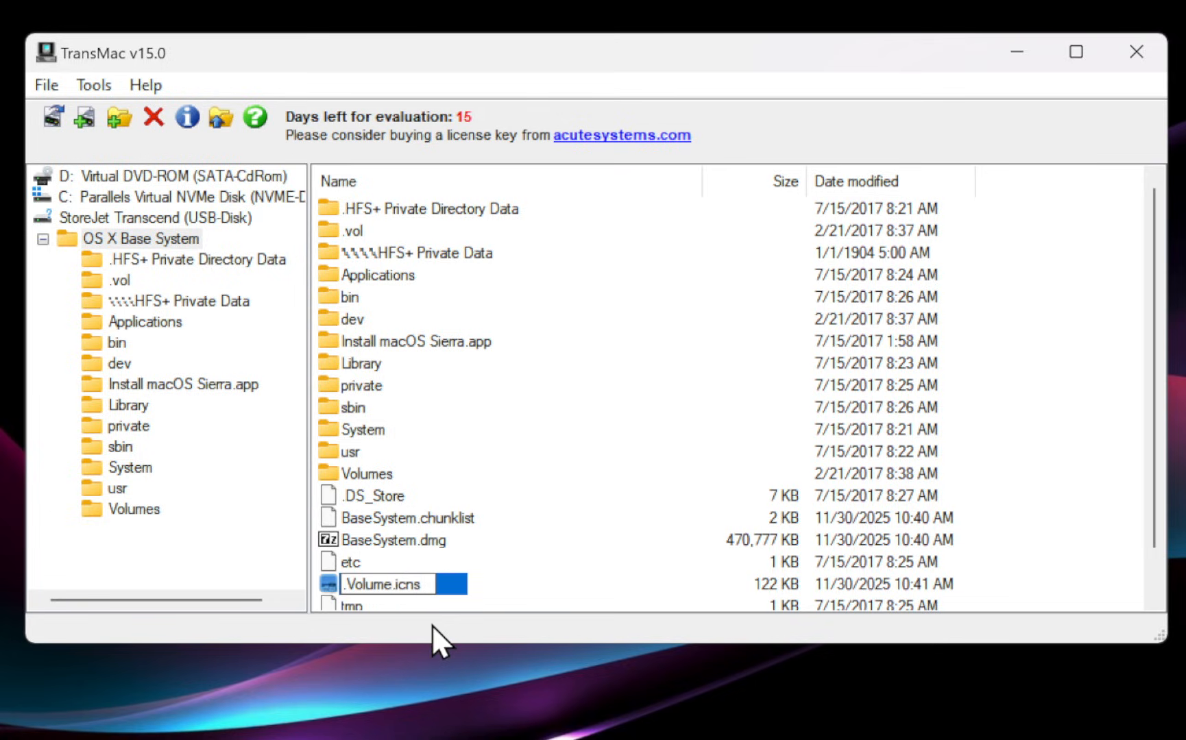
pyautogui.press('Return')
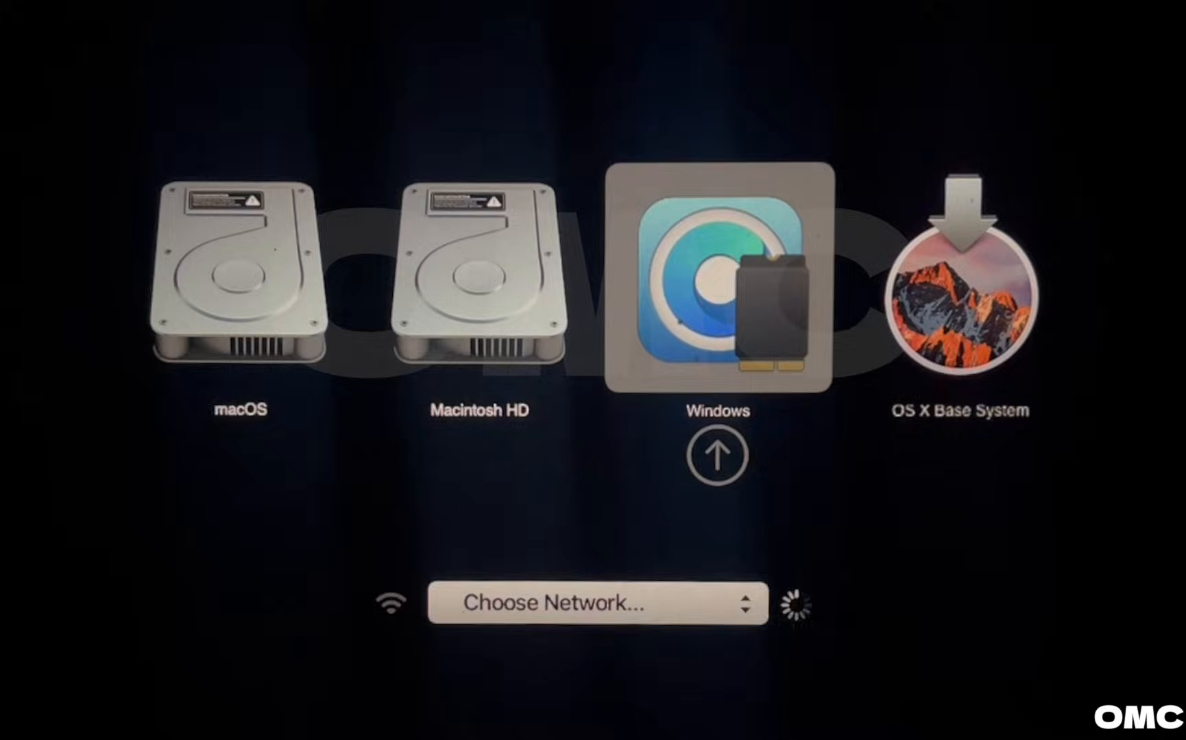
# Boot from OS X Base System, keep English as the language, and choose Install macOS.
pyautogui.press('Right')
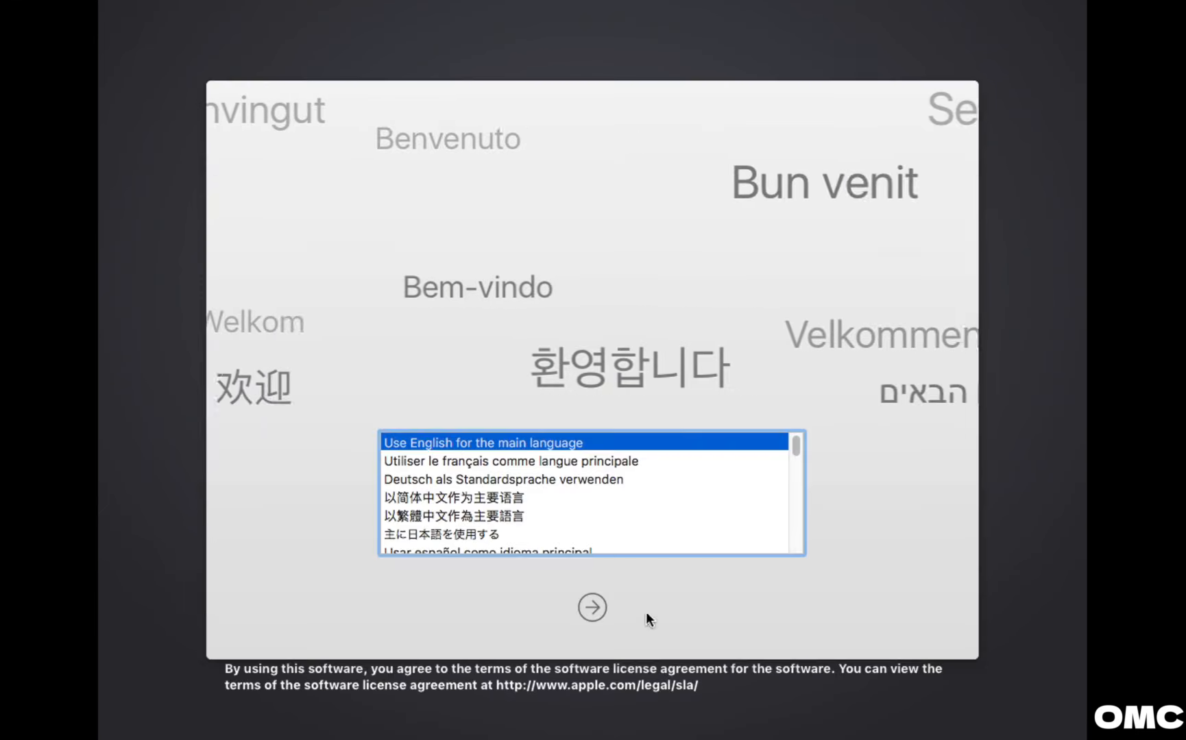
pyautogui.click(591, 608)
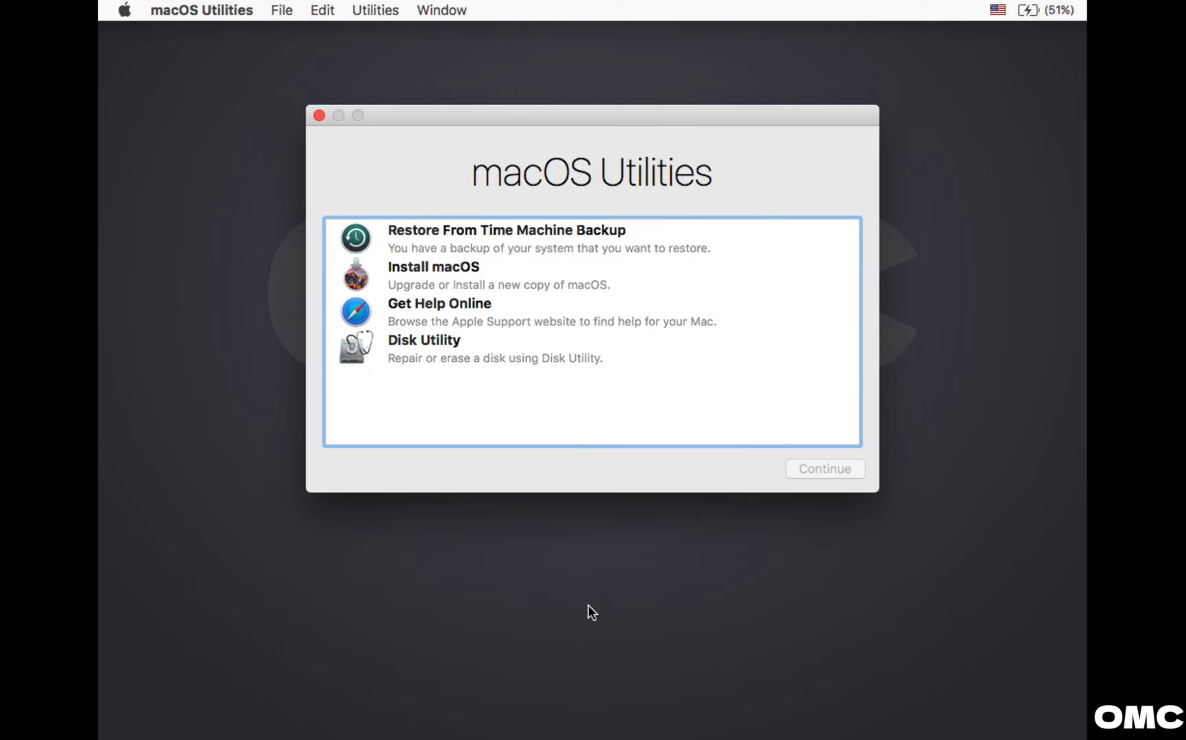
pyautogui.click(409, 267)
pyautogui.click(830, 475)
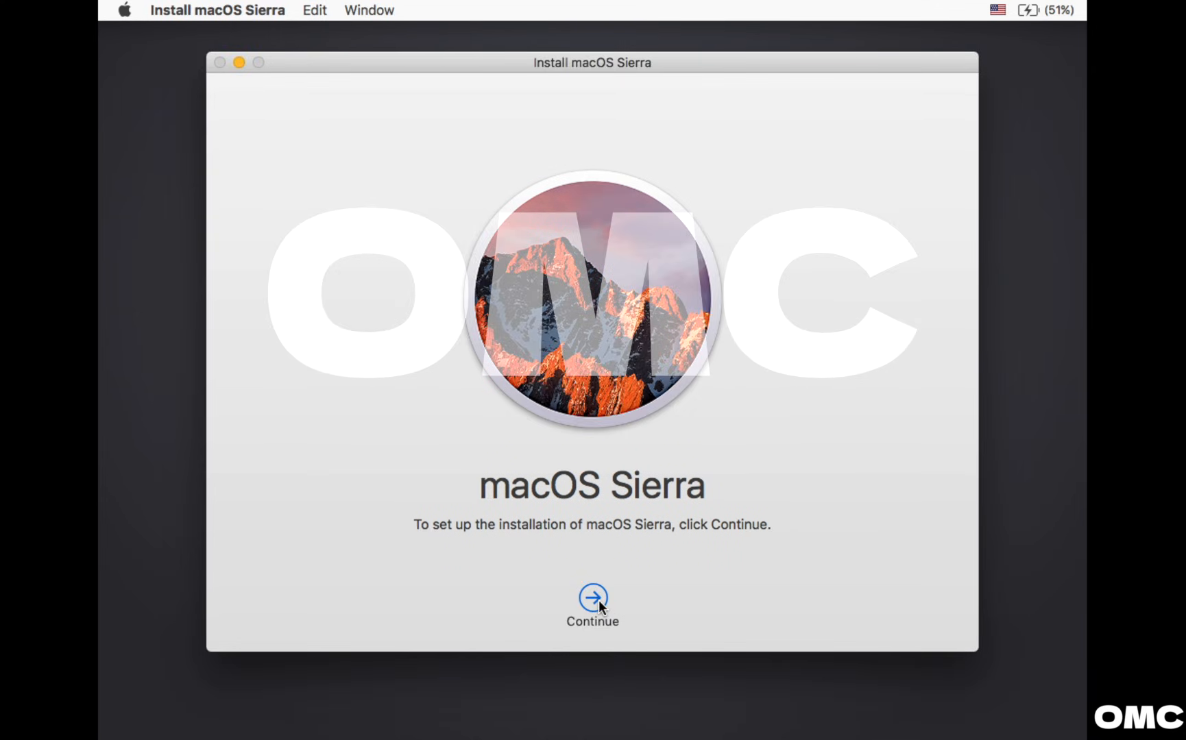
# Accept the Sierra license agreement and start installing onto Macintosh HD.
pyautogui.click(593, 598)
pyautogui.click(636, 600)
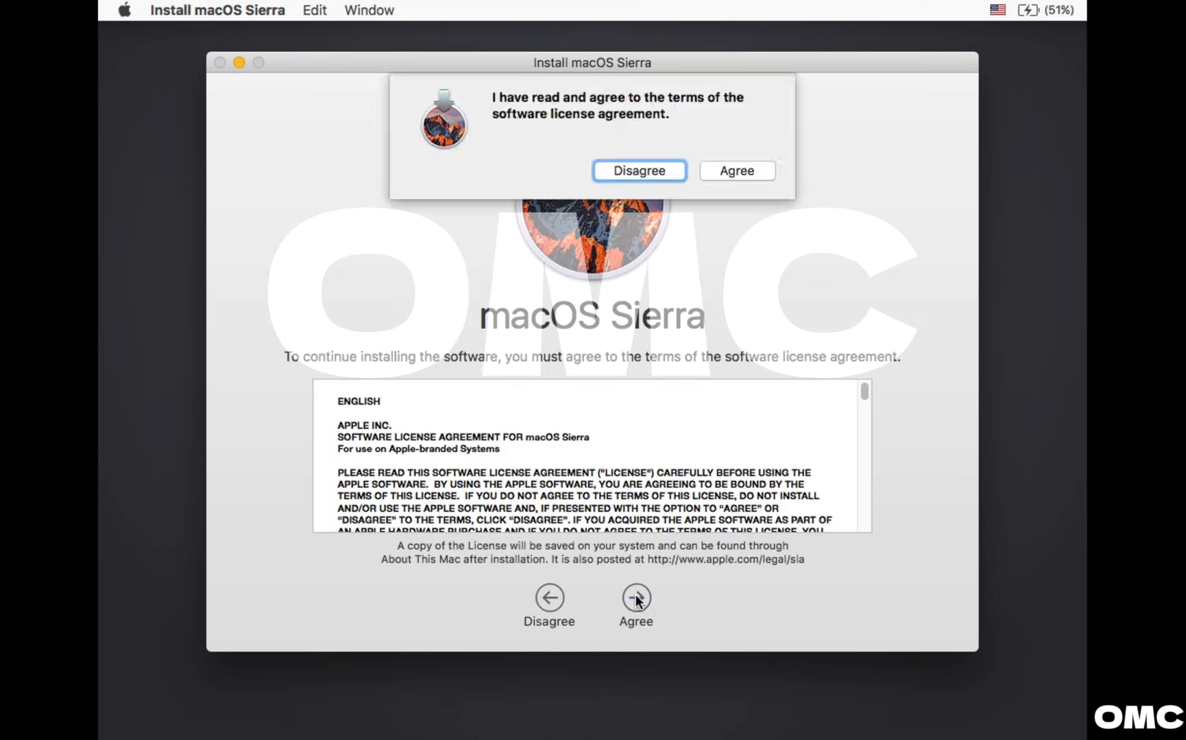
pyautogui.click(735, 173)
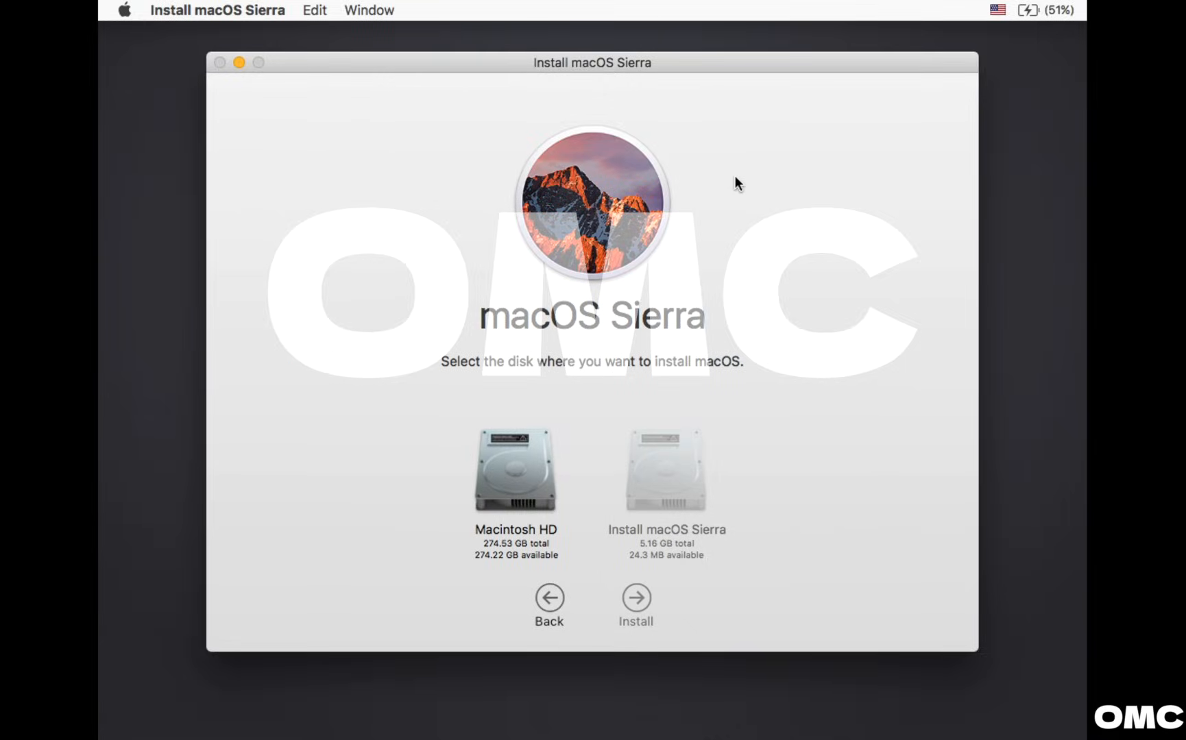
pyautogui.click(528, 511)
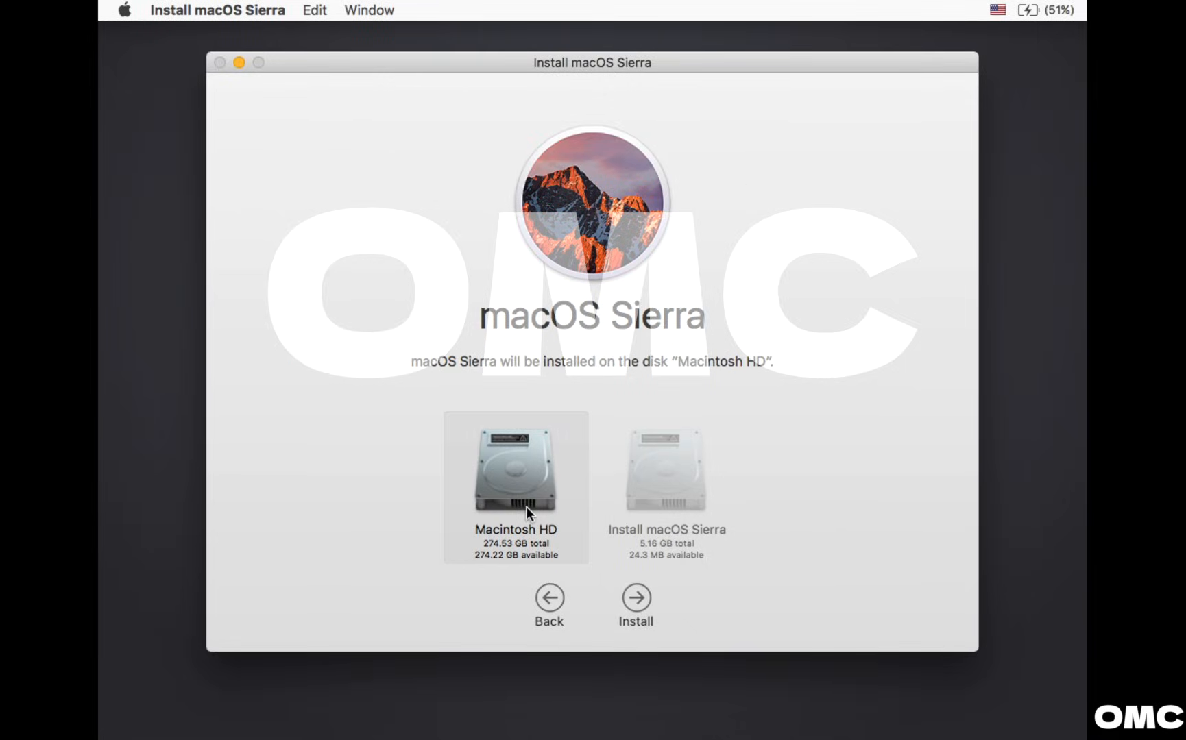
pyautogui.click(642, 604)
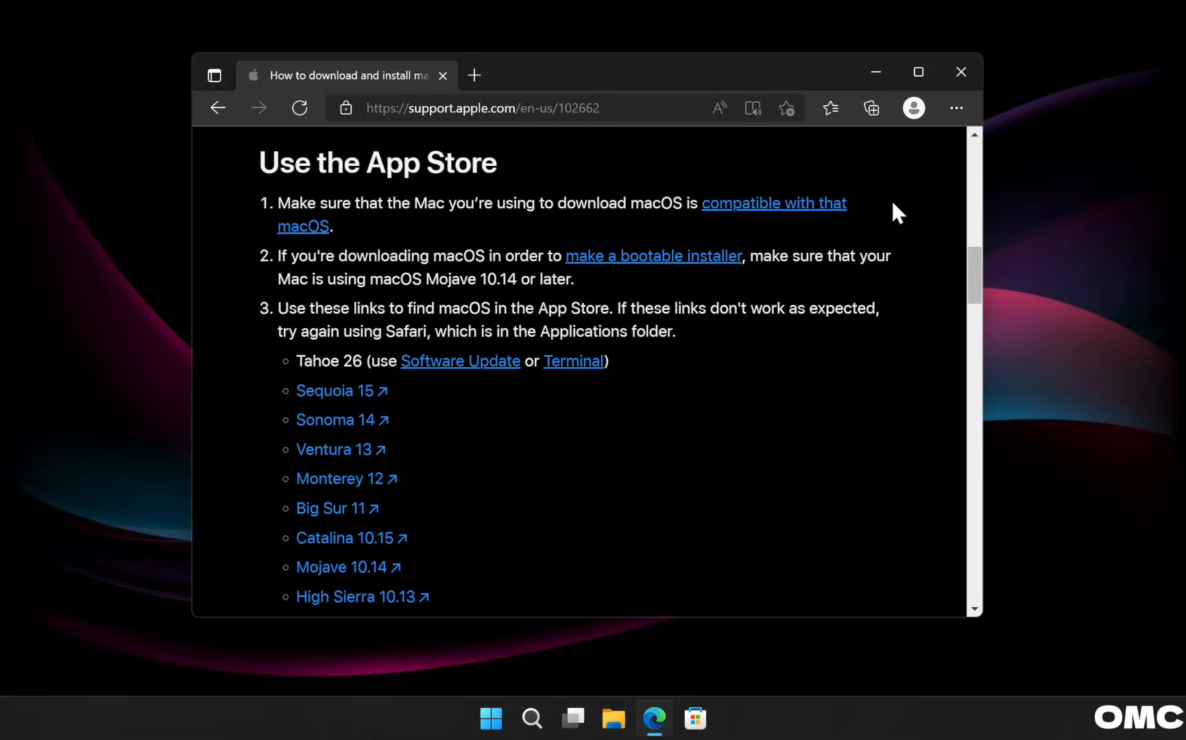
# Close the Edge window showing the Apple support page.
pyautogui.click(956, 76)
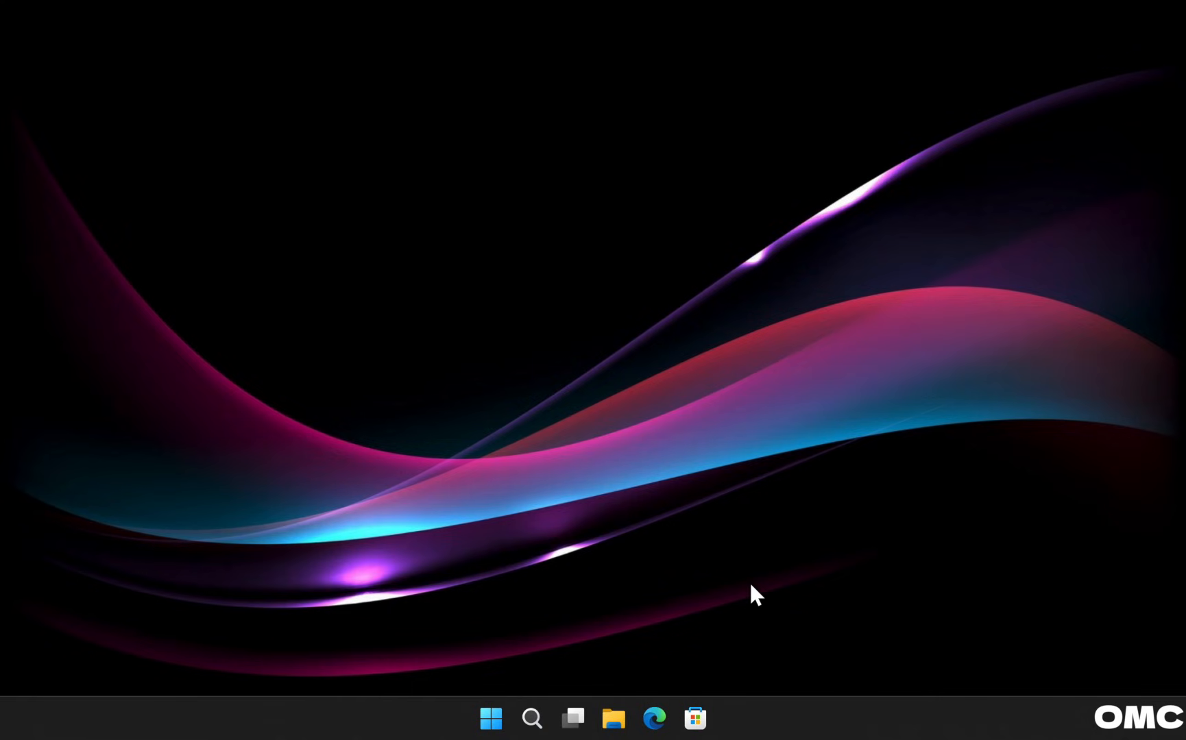
# Search the Microsoft Store for 'paython' and install Python 3.13 from the results.
pyautogui.click(697, 717)
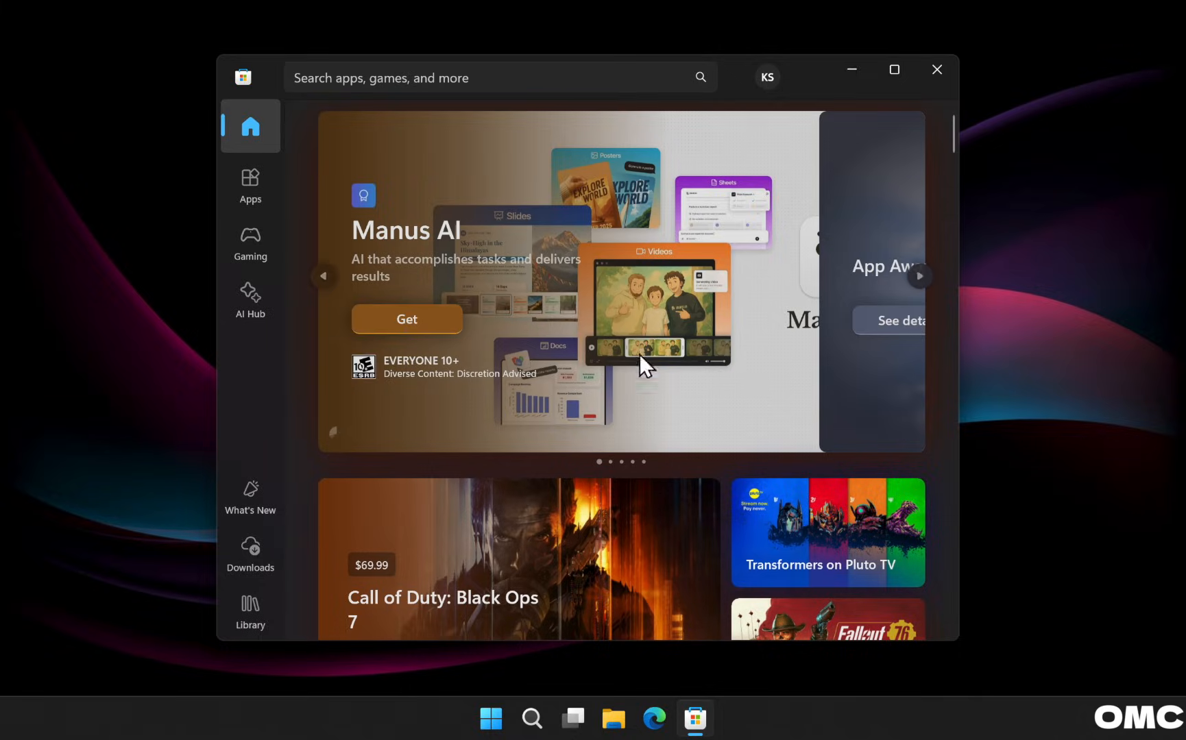
pyautogui.click(473, 85)
pyautogui.write('paython')
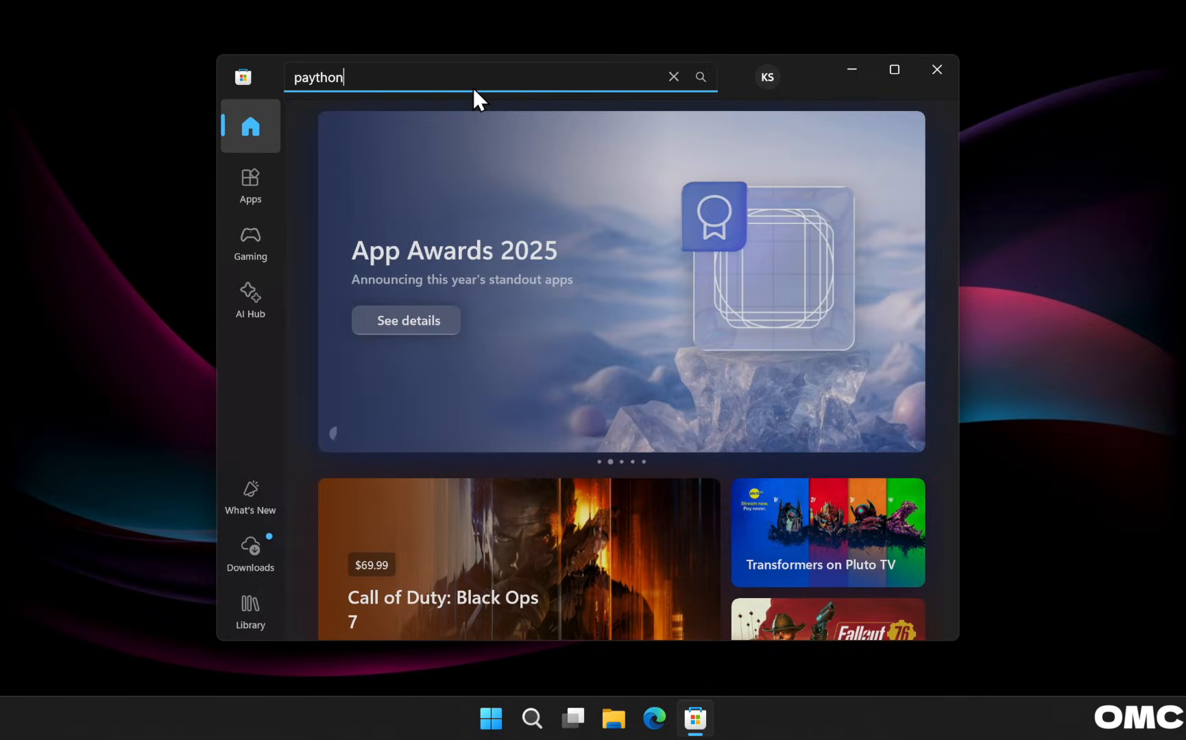
pyautogui.press('Return')
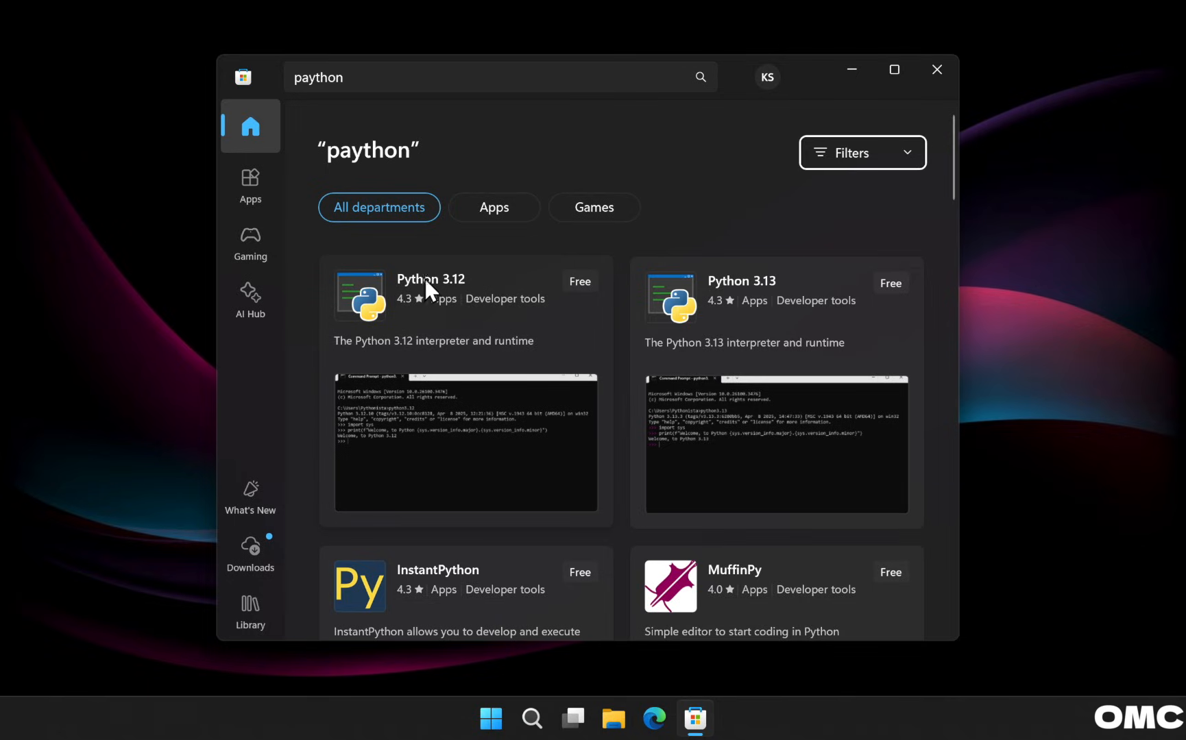
pyautogui.moveTo(422, 281)
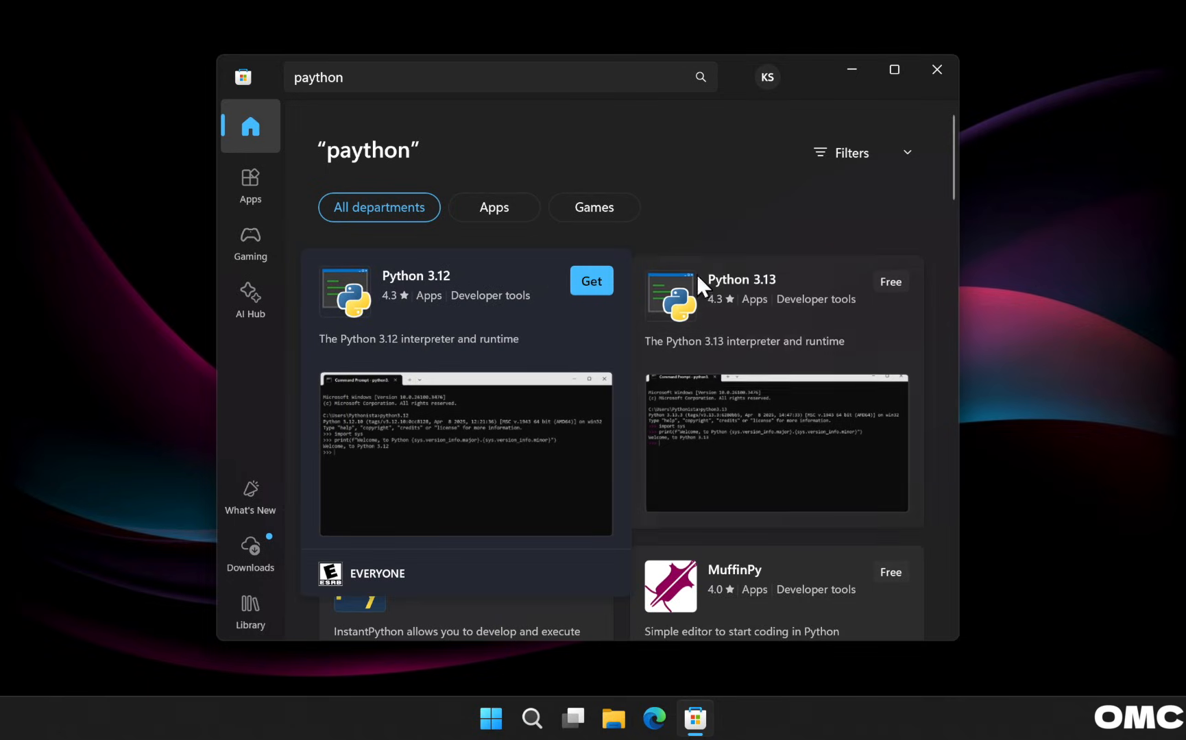
pyautogui.moveTo(749, 284)
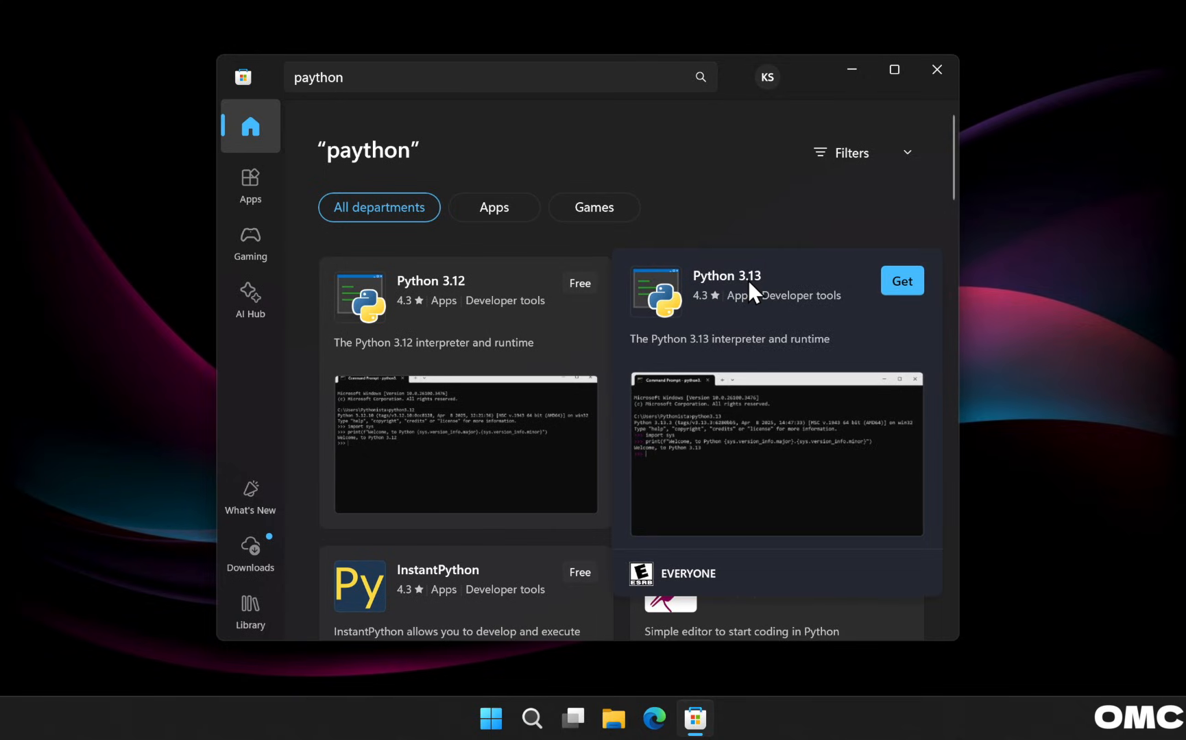
pyautogui.click(898, 278)
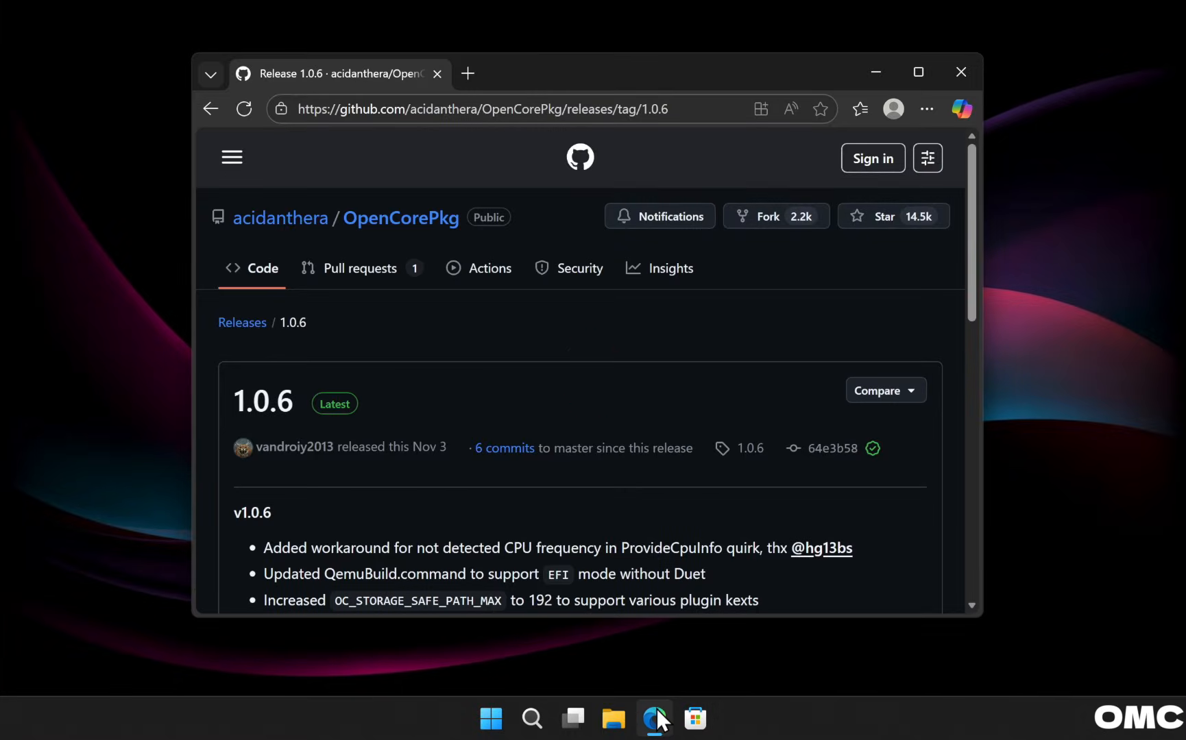
# Download OpenCore-1.0.6-RELEASE.zip from the release page's Assets list.
pyautogui.moveTo(342, 110); pyautogui.dragTo(568, 115)
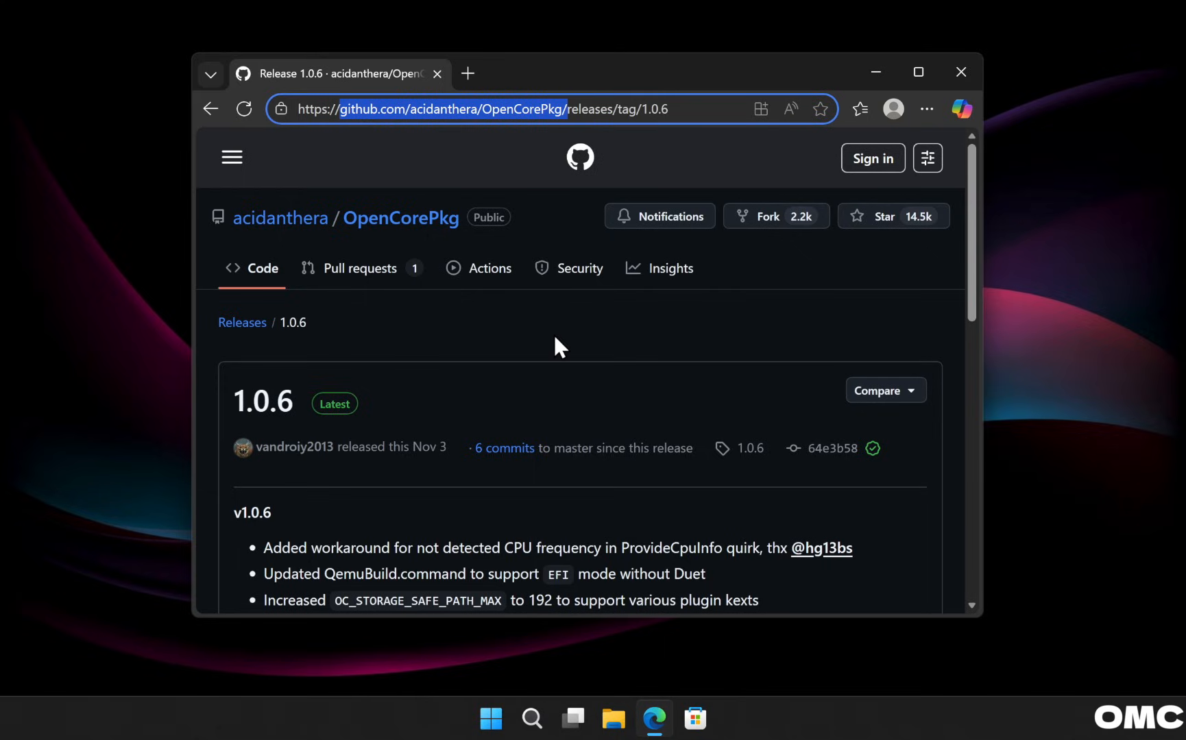
pyautogui.scroll(-10, 553, 334)
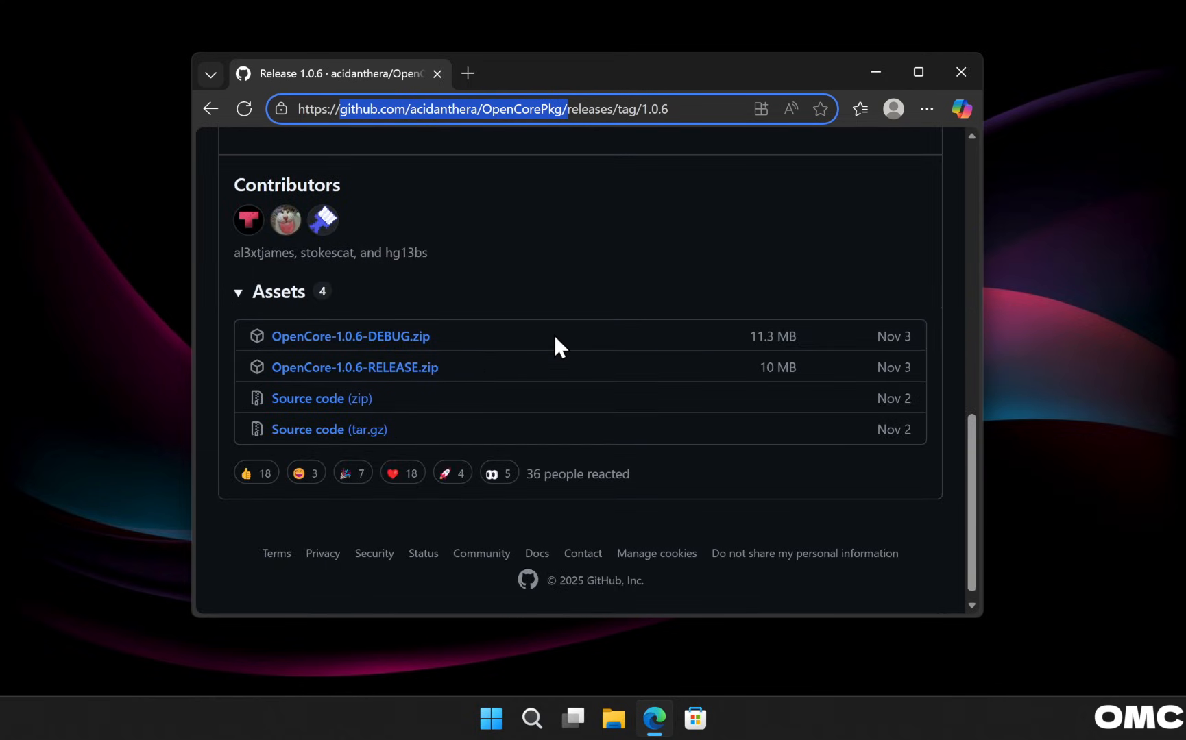
pyautogui.click(353, 371)
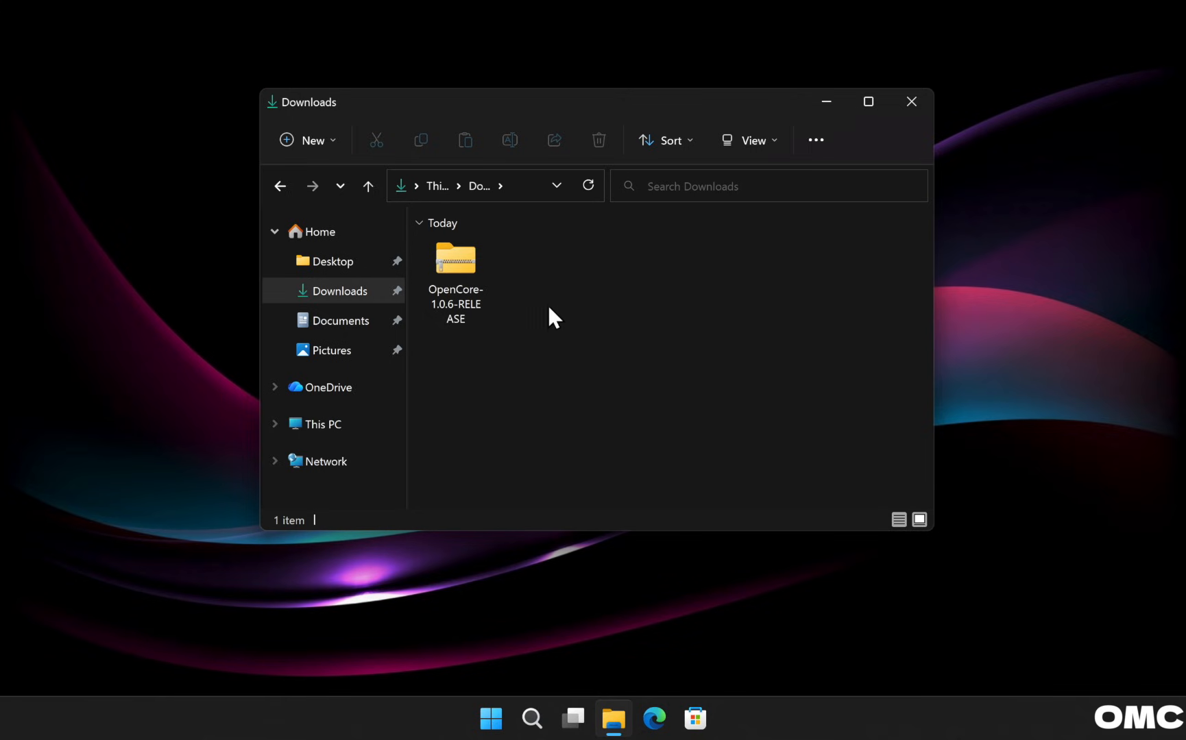
# Extract the OpenCore 1.0.6 release zip into its default folder.
pyautogui.rightClick(458, 262)
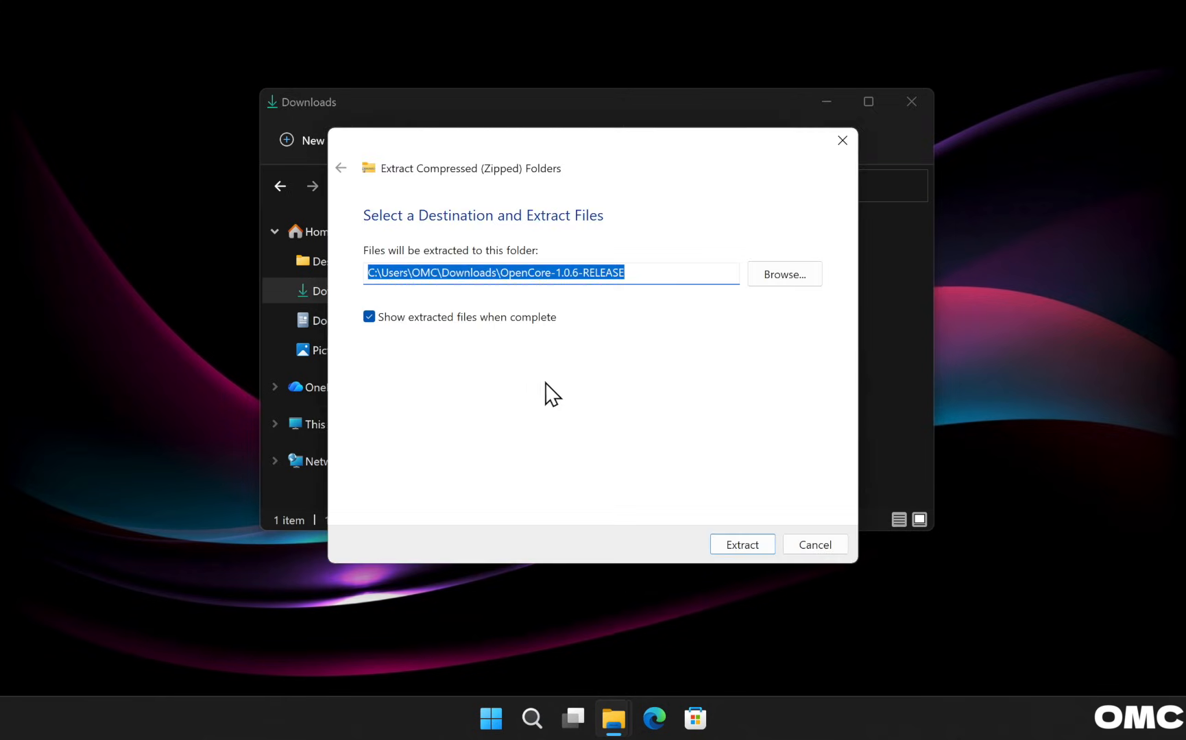
pyautogui.click(743, 544)
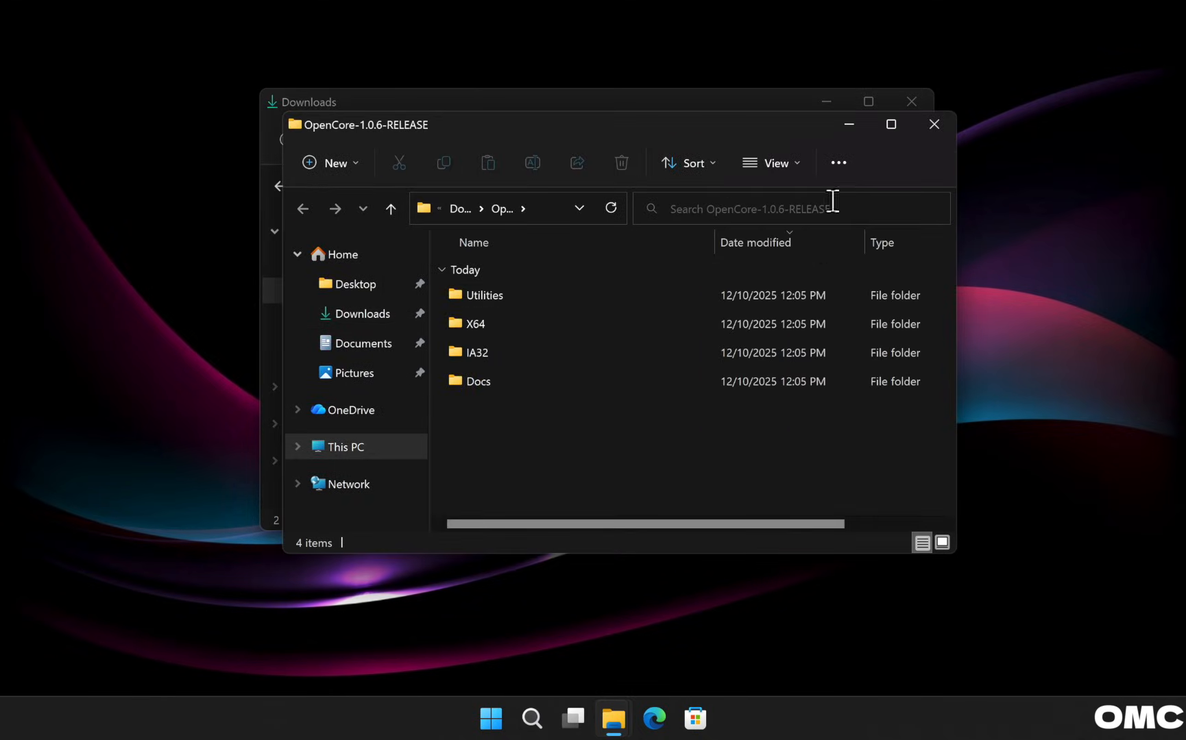
pyautogui.click(908, 100)
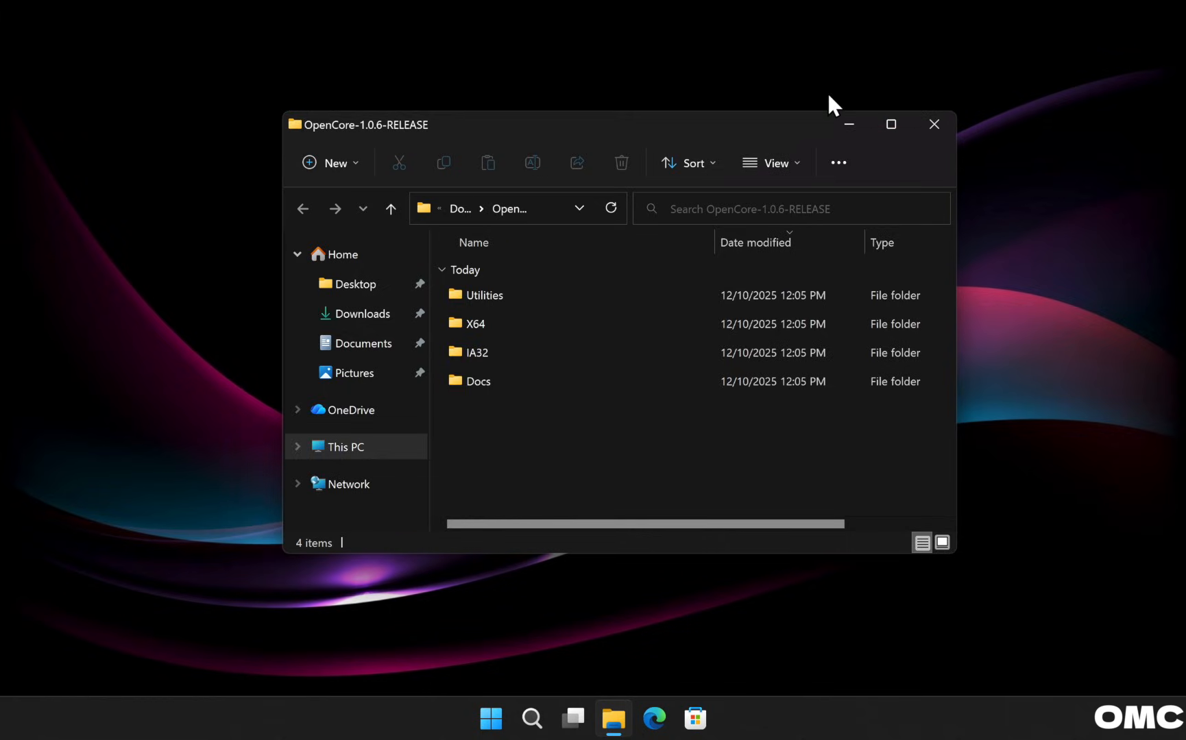
pyautogui.moveTo(762, 126); pyautogui.dragTo(717, 59)
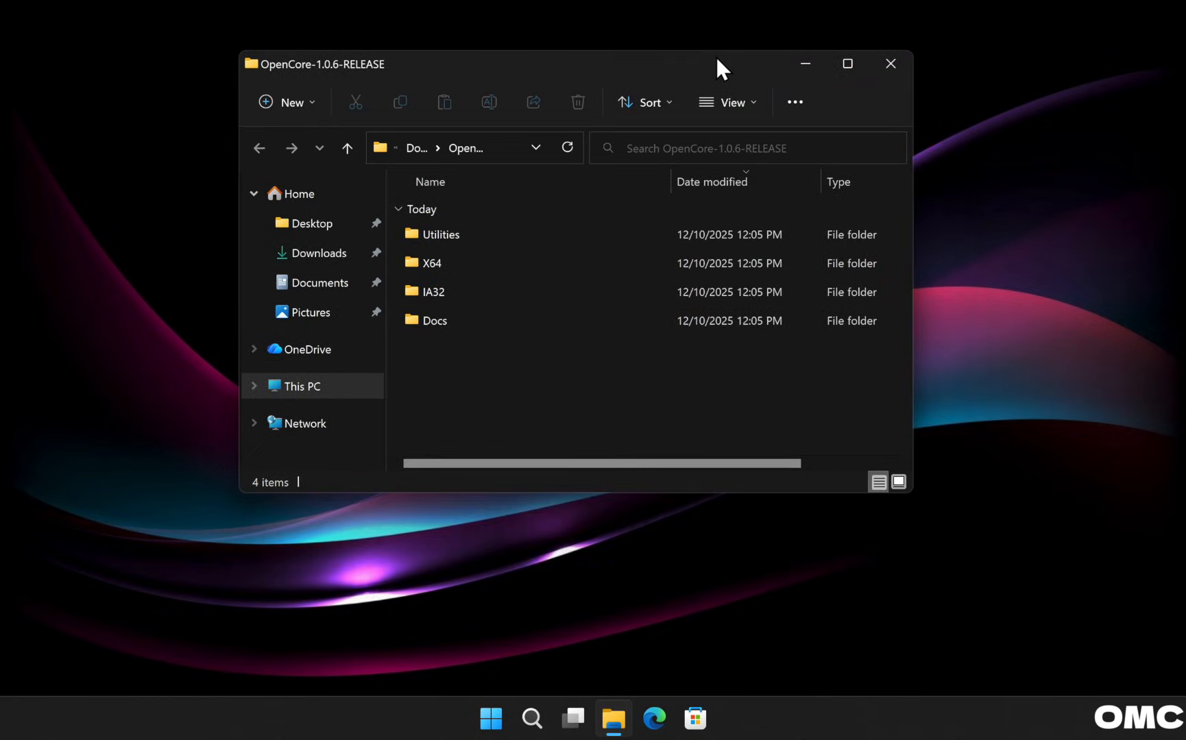
# Open a Command Prompt in Utilities\macrecovery by entering cmd in the address bar.
pyautogui.click(446, 233)
pyautogui.doubleClick(447, 233)
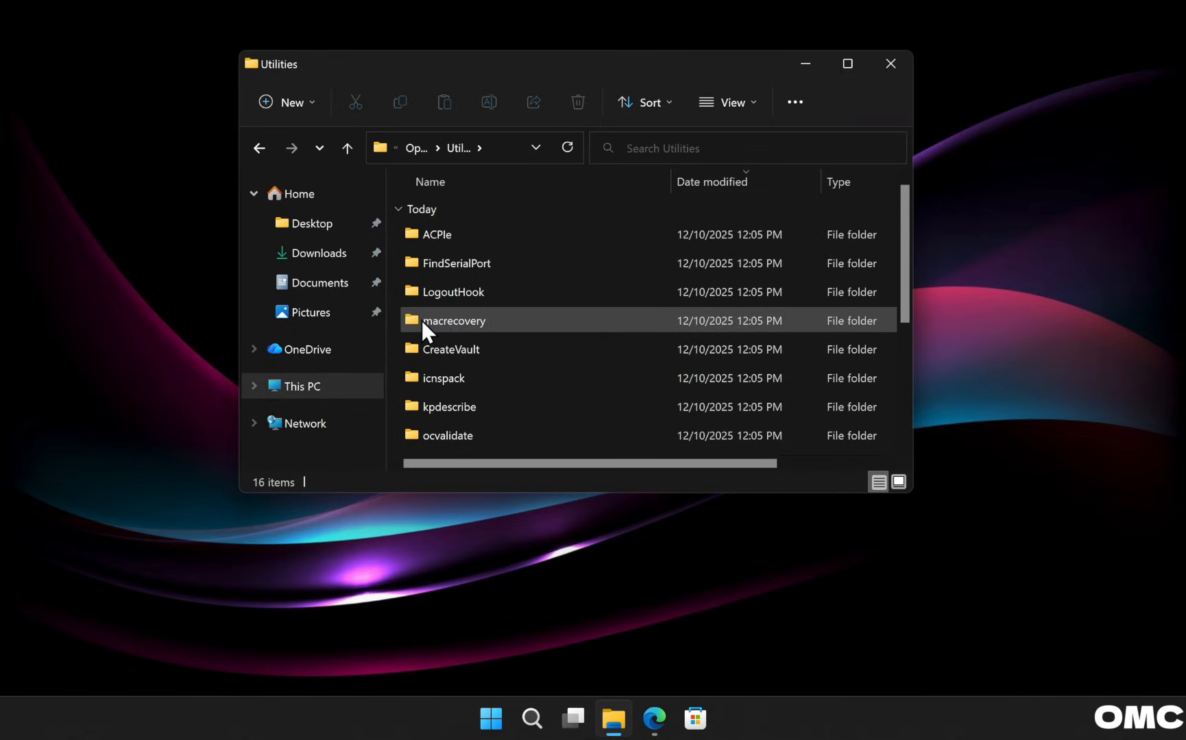
pyautogui.doubleClick(453, 321)
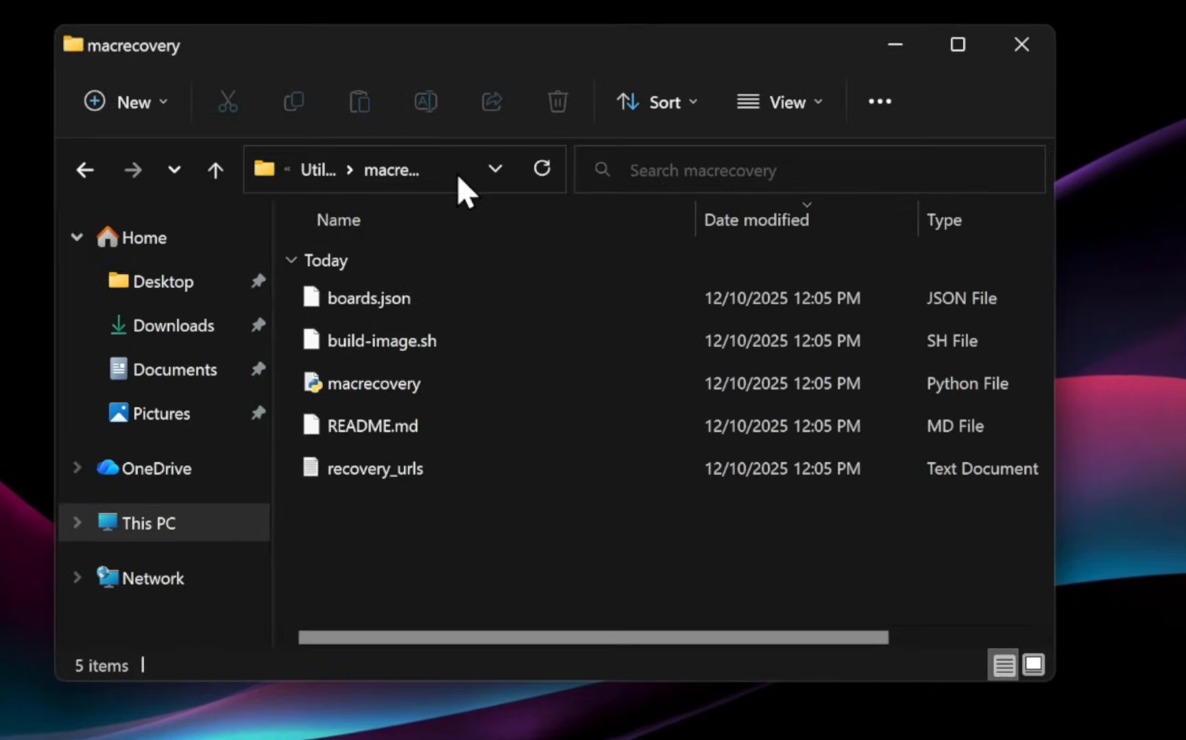
pyautogui.click(456, 172)
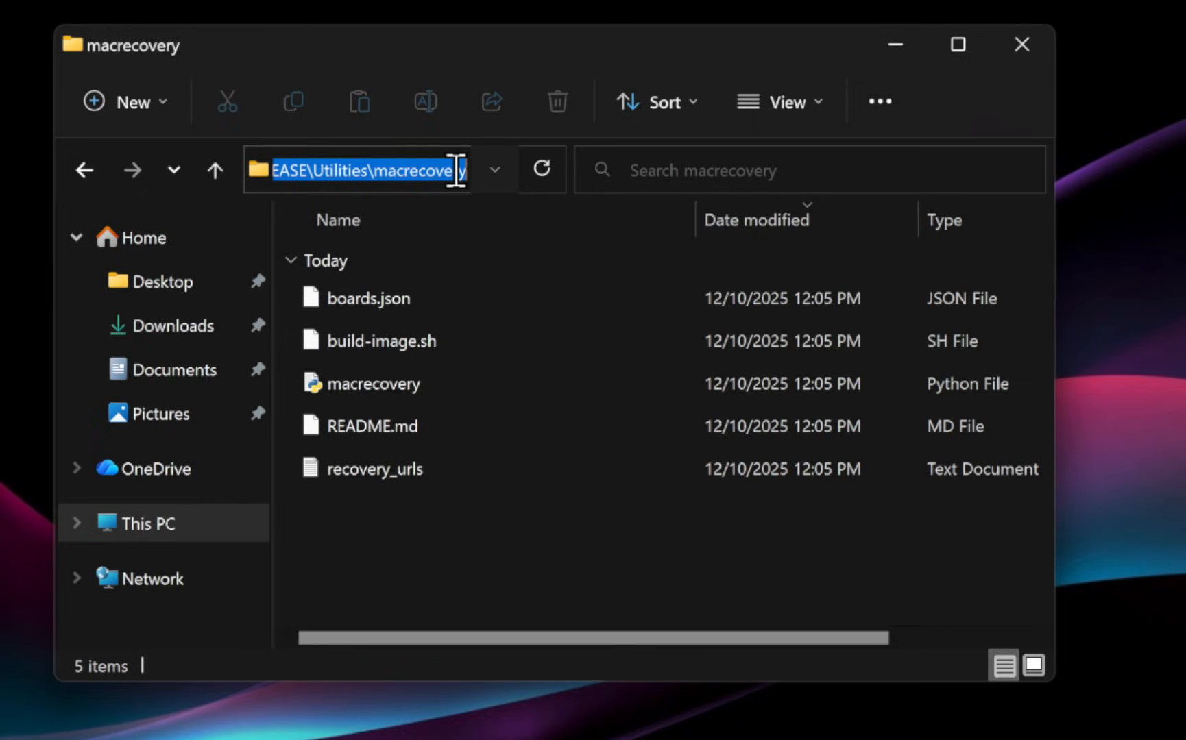
pyautogui.write('cmd')
pyautogui.press('Return')
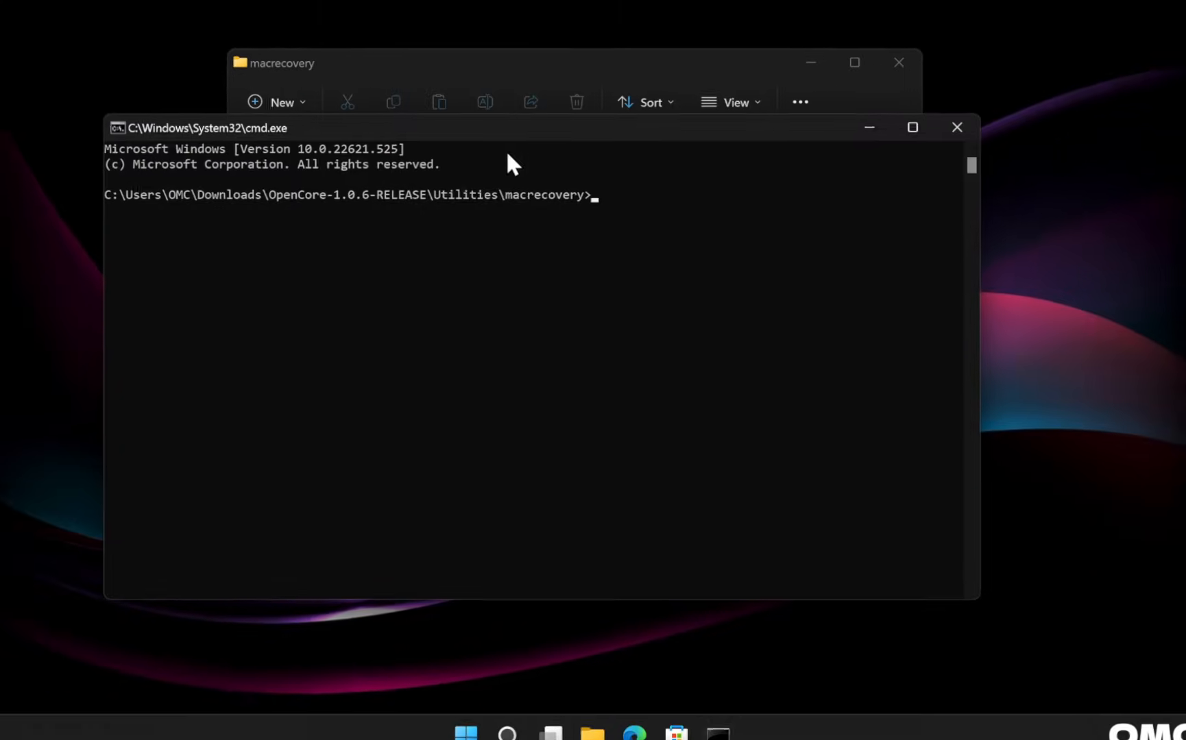
# Move the Command Prompt window near the top of the screen and switch to the browser.
pyautogui.moveTo(521, 128); pyautogui.dragTo(536, 57)
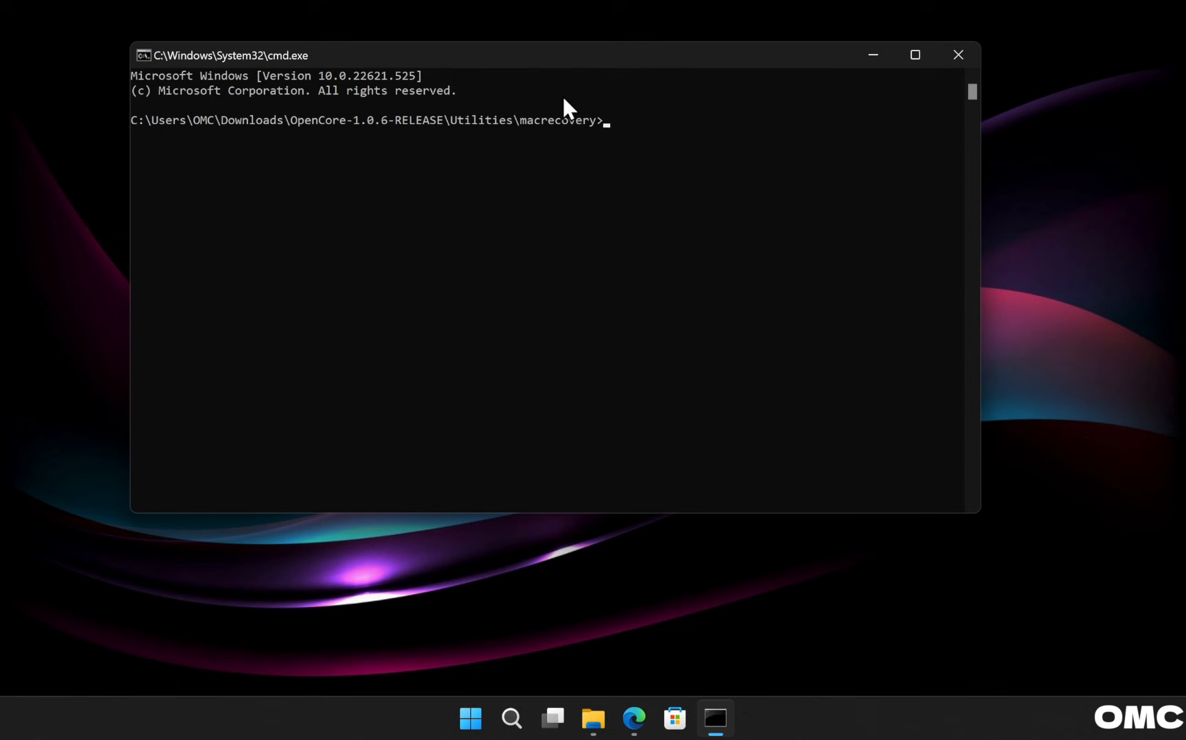
pyautogui.click(634, 722)
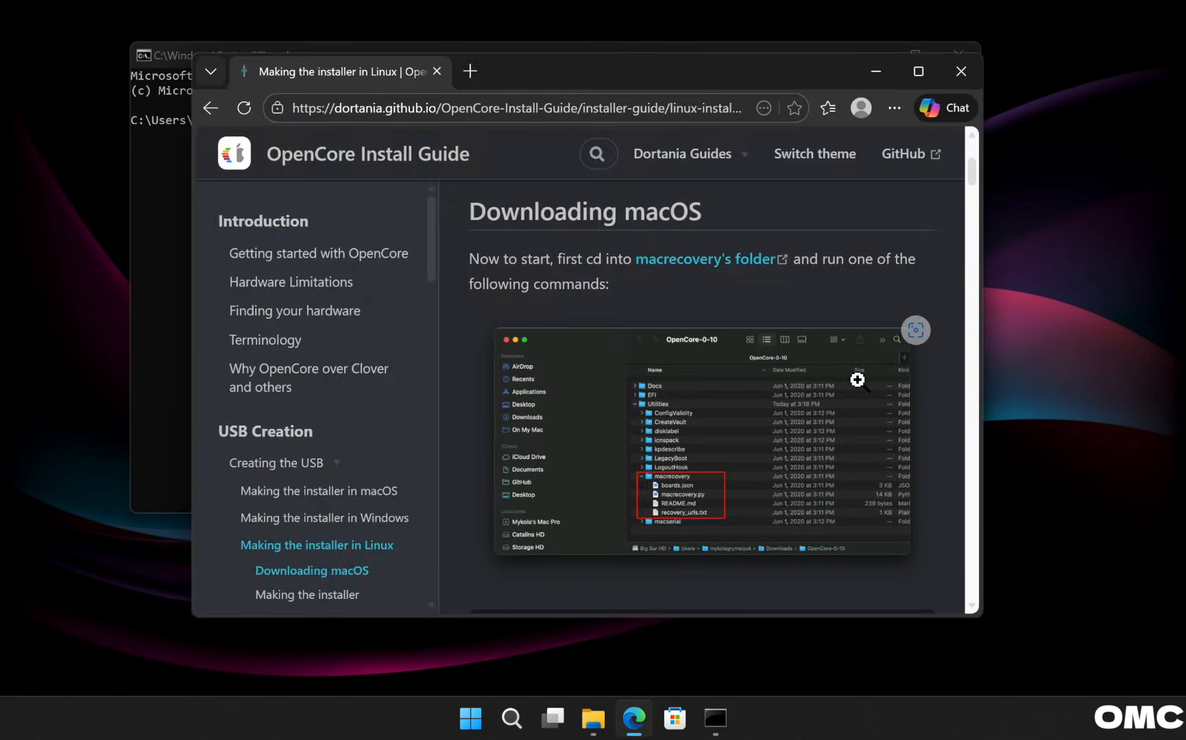
# Copy the Monterey (12) macrecovery download command from the install guide and close Edge.
pyautogui.moveTo(975, 169); pyautogui.dragTo(977, 200)
pyautogui.moveTo(499, 234); pyautogui.dragTo(589, 233)
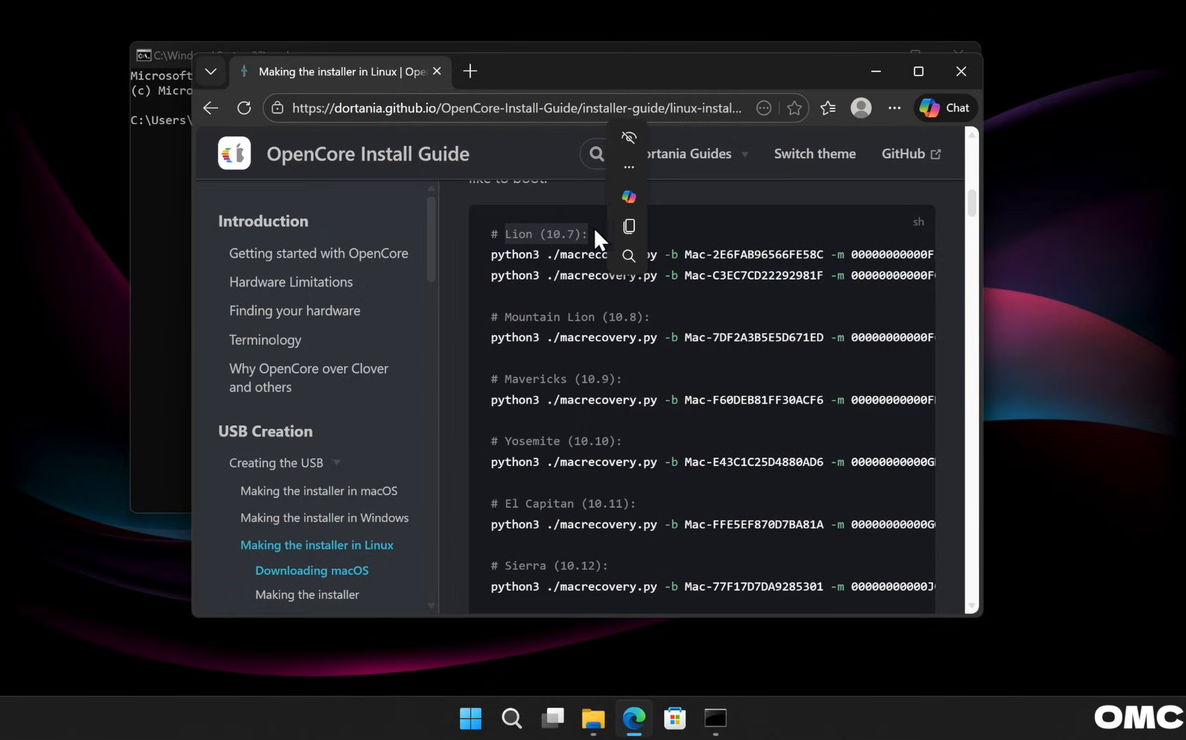
pyautogui.moveTo(973, 198); pyautogui.dragTo(979, 232)
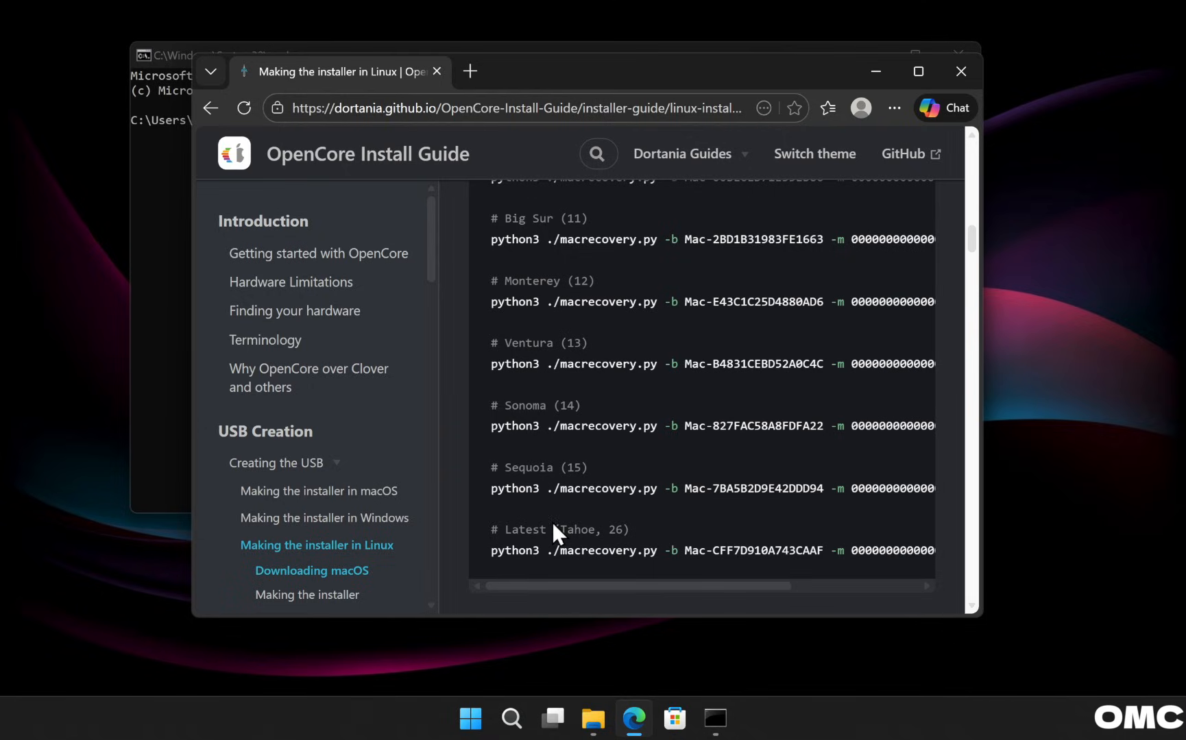
pyautogui.moveTo(553, 526); pyautogui.dragTo(637, 526)
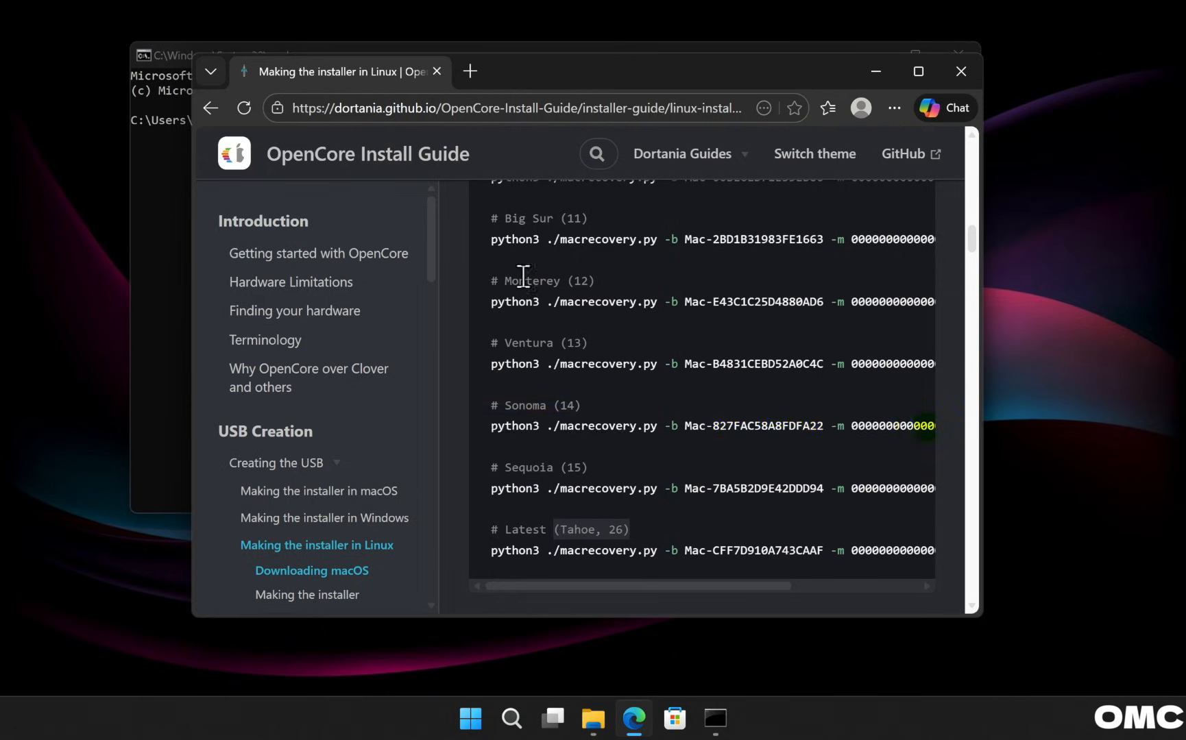
pyautogui.moveTo(492, 302); pyautogui.dragTo(936, 305)
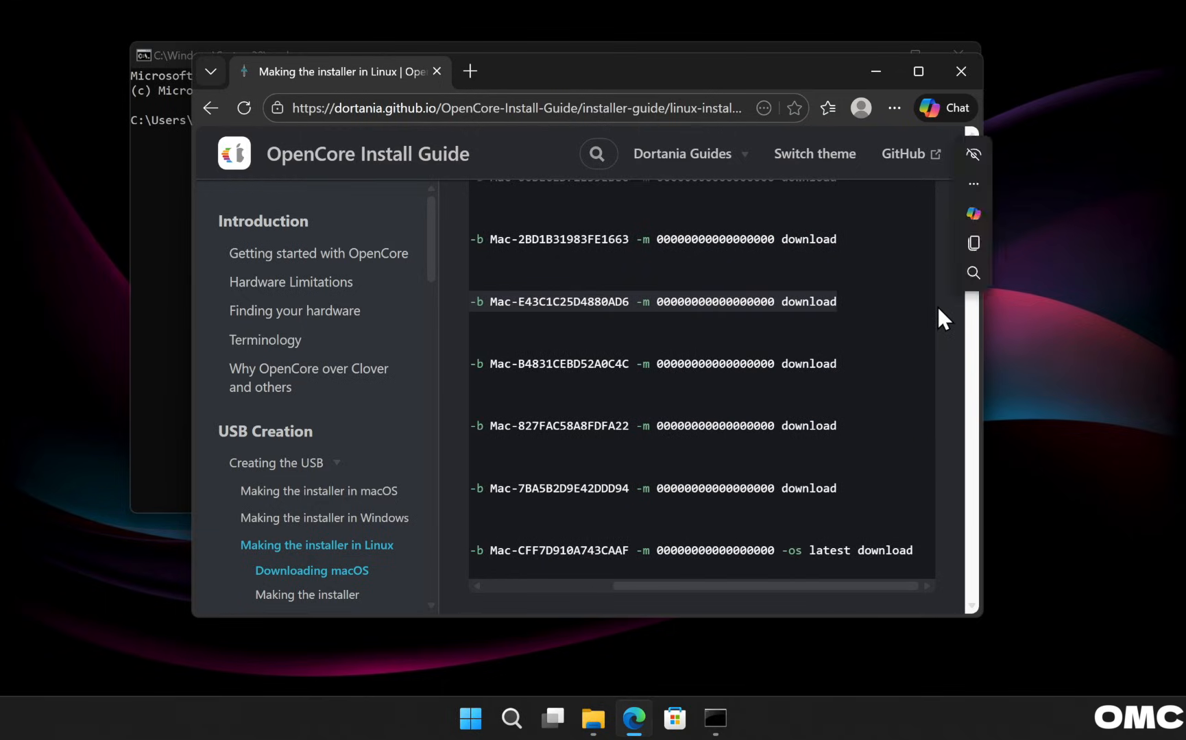
pyautogui.click(969, 245)
pyautogui.click(950, 85)
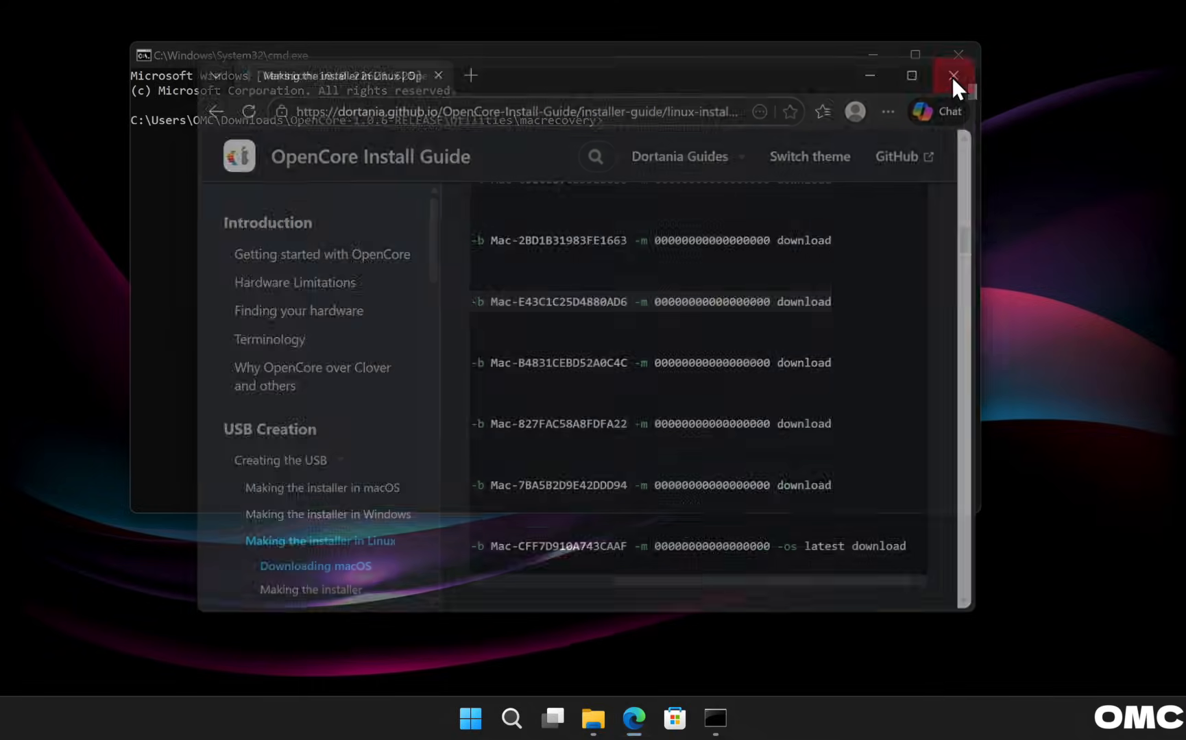
# Paste and run the Monterey macrecovery command until BaseSystem.dmg verifies, then close Command Prompt.
pyautogui.click(773, 155)
pyautogui.hotkey('ctrl', 'v')
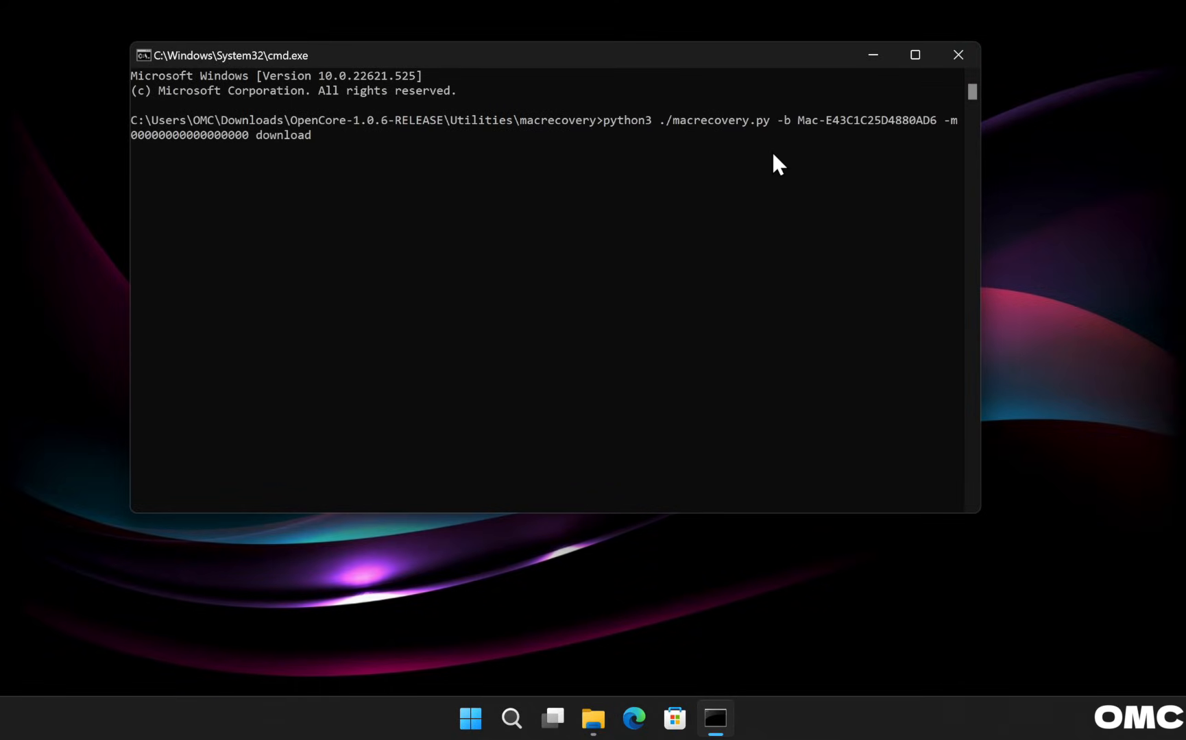
pyautogui.press('Return')
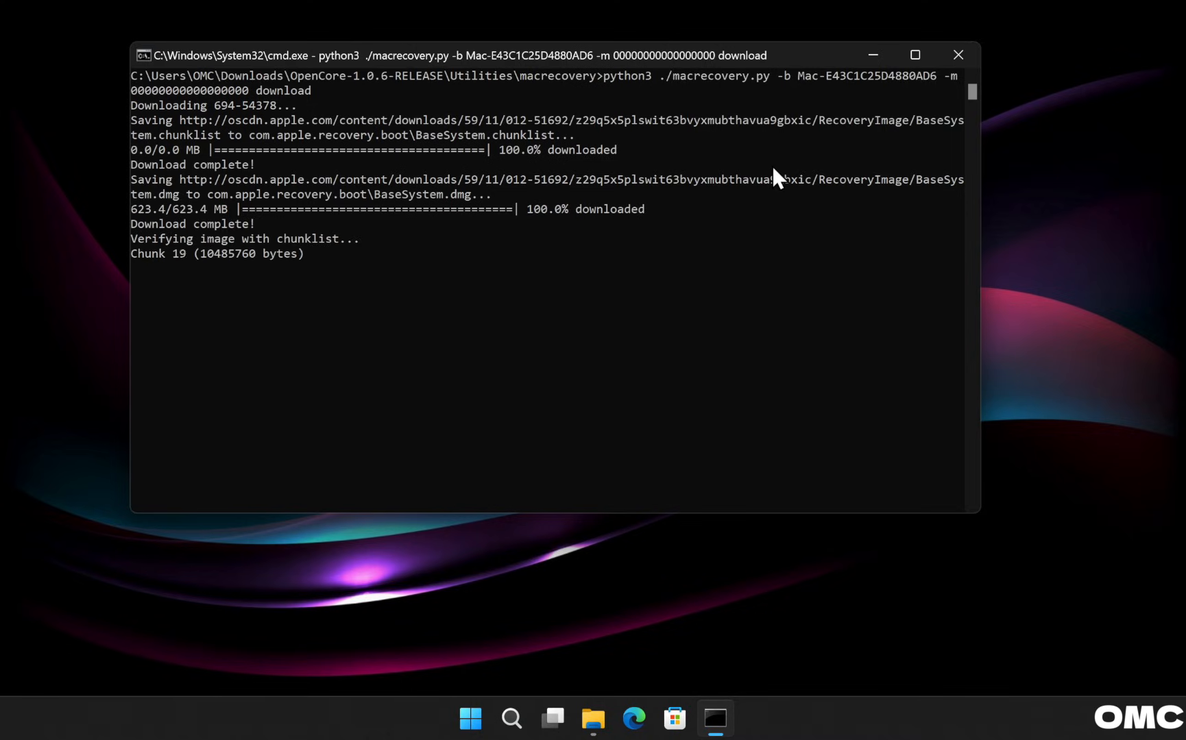
pyautogui.press('Return')
pyautogui.press('Return')
pyautogui.press('Return')
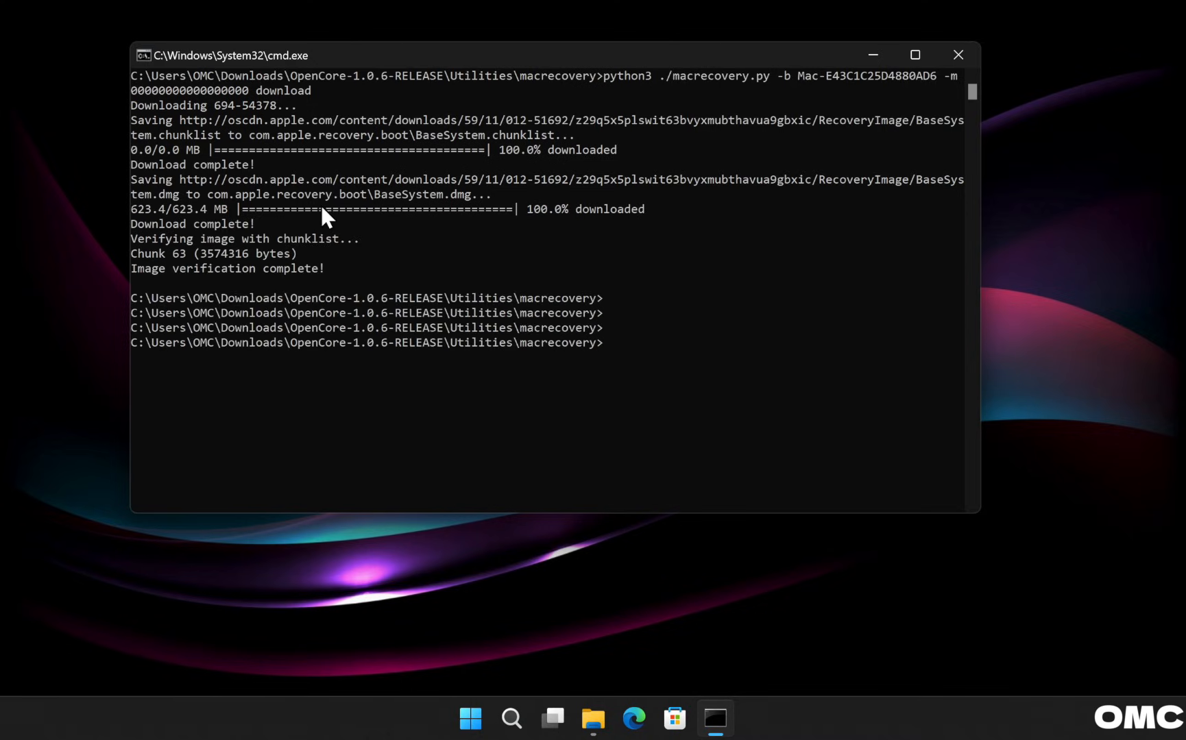
pyautogui.click(958, 55)
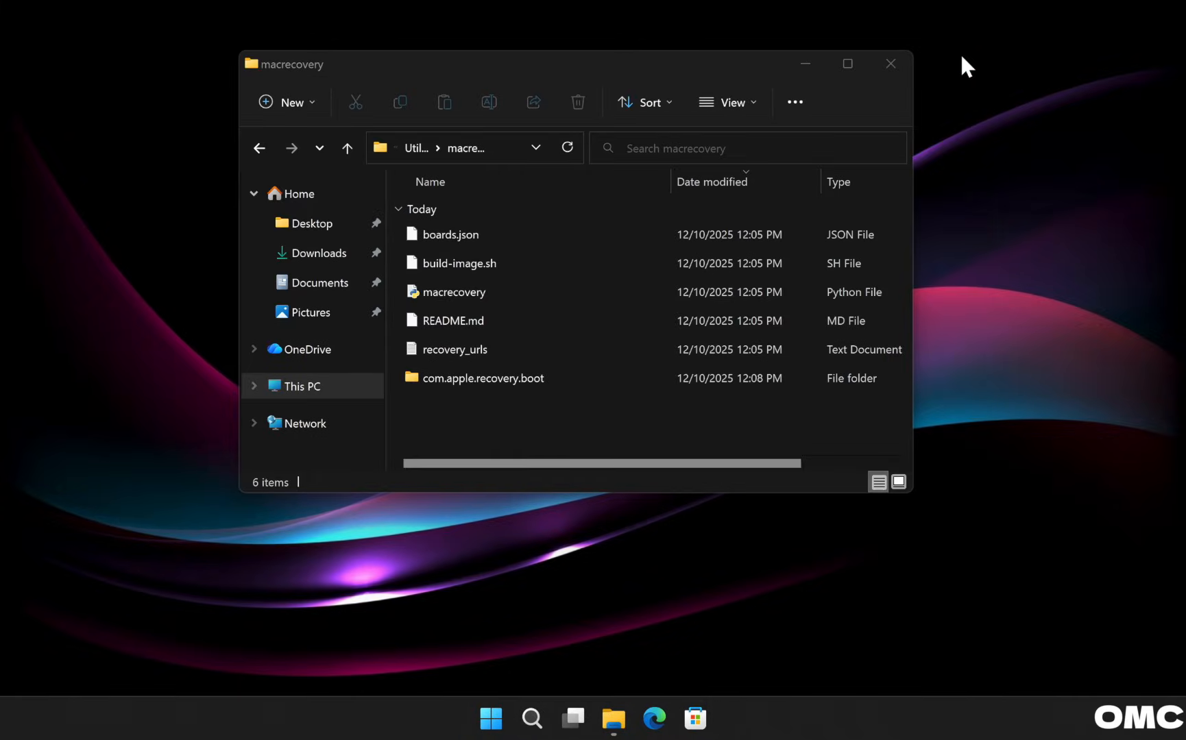
# Confirm com.apple.recovery.boot contains BaseSystem and BaseSystem.chunklist, then close File Explorer.
pyautogui.doubleClick(477, 380)
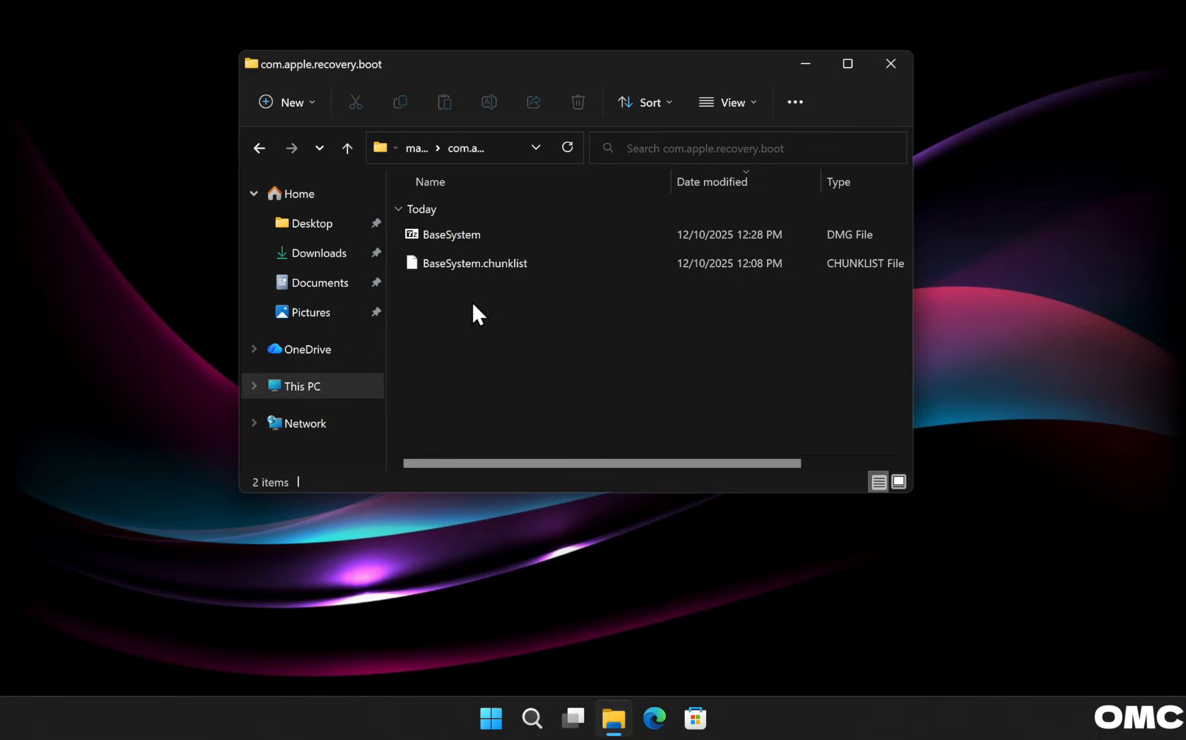
pyautogui.click(895, 69)
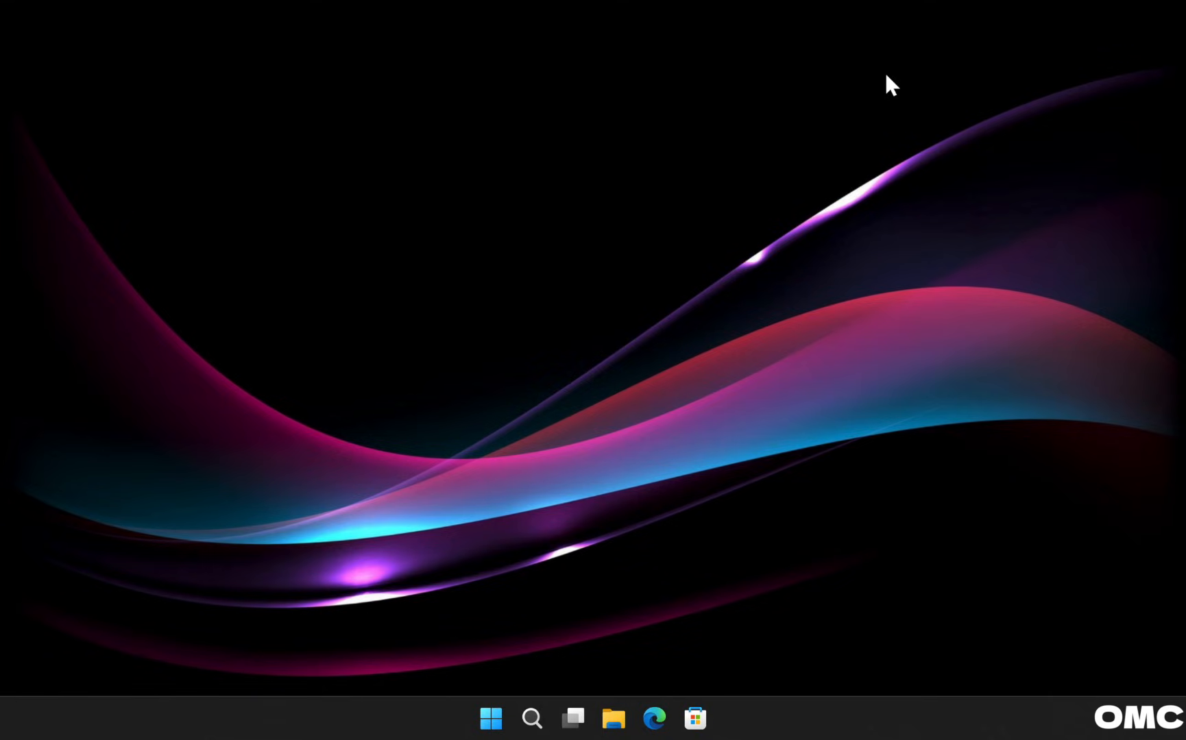
# Search Start for 'trans' and run TransMac as administrator, approving User Account Control.
pyautogui.click(491, 718)
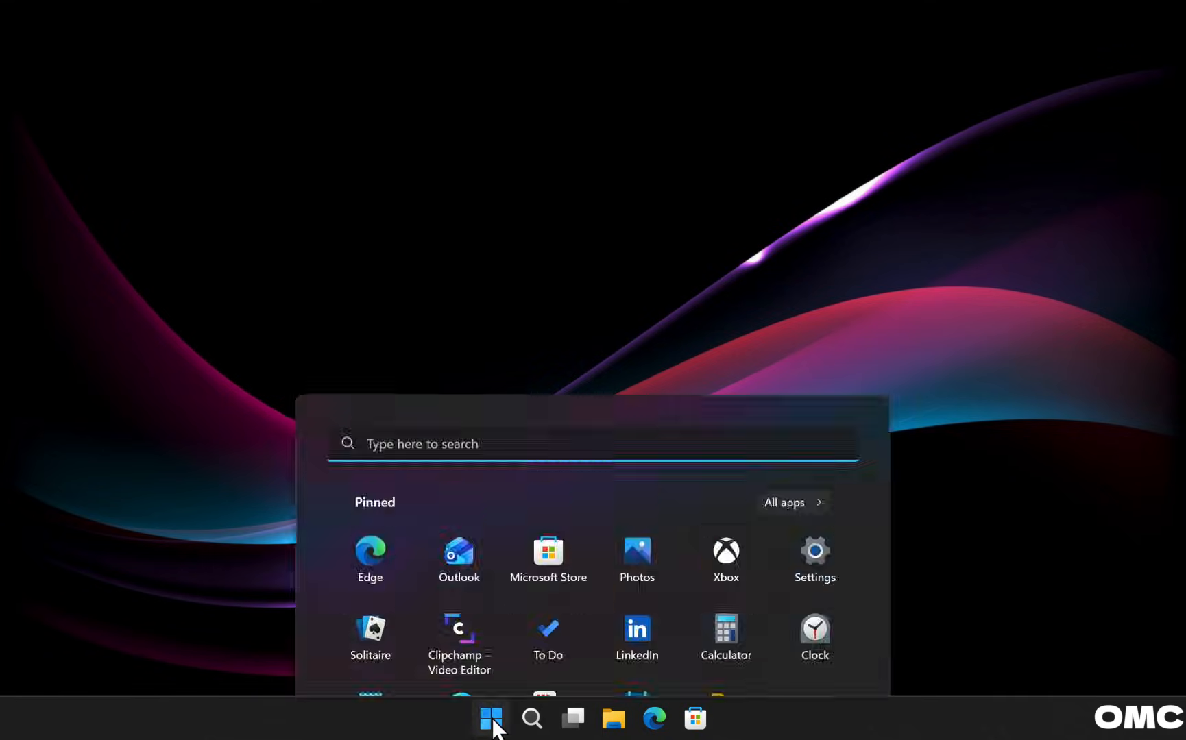
pyautogui.write('trans')
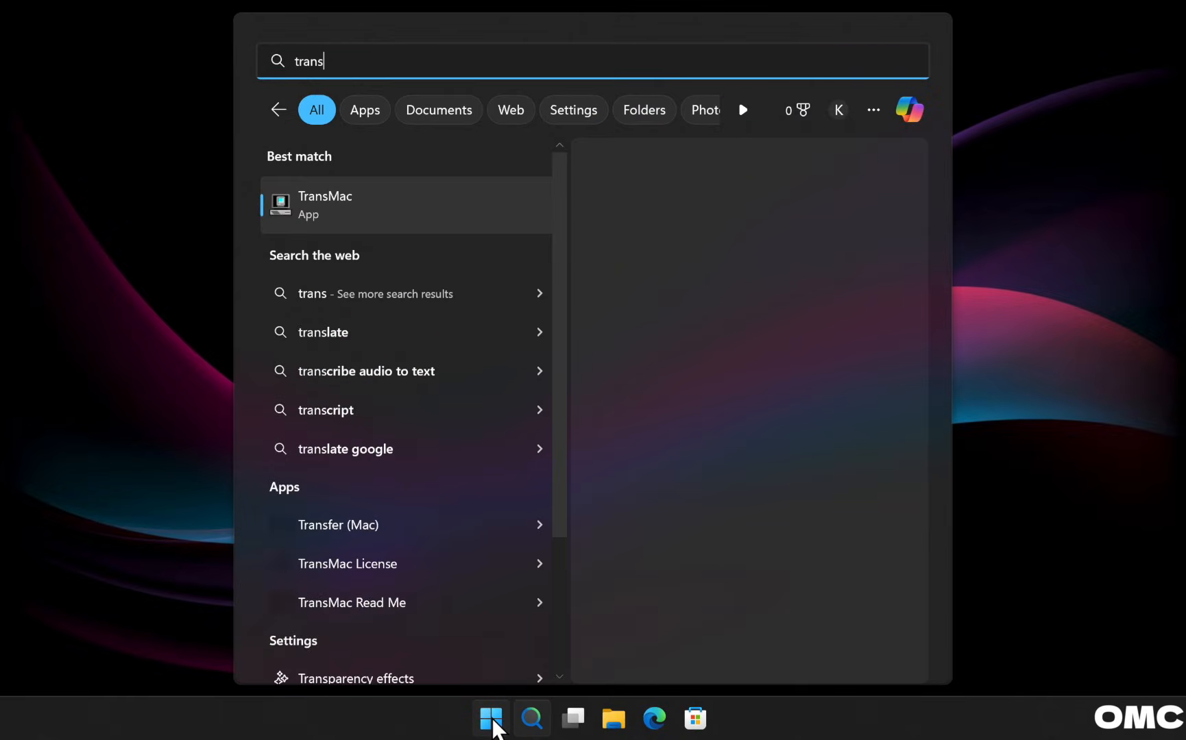
pyautogui.click(898, 366)
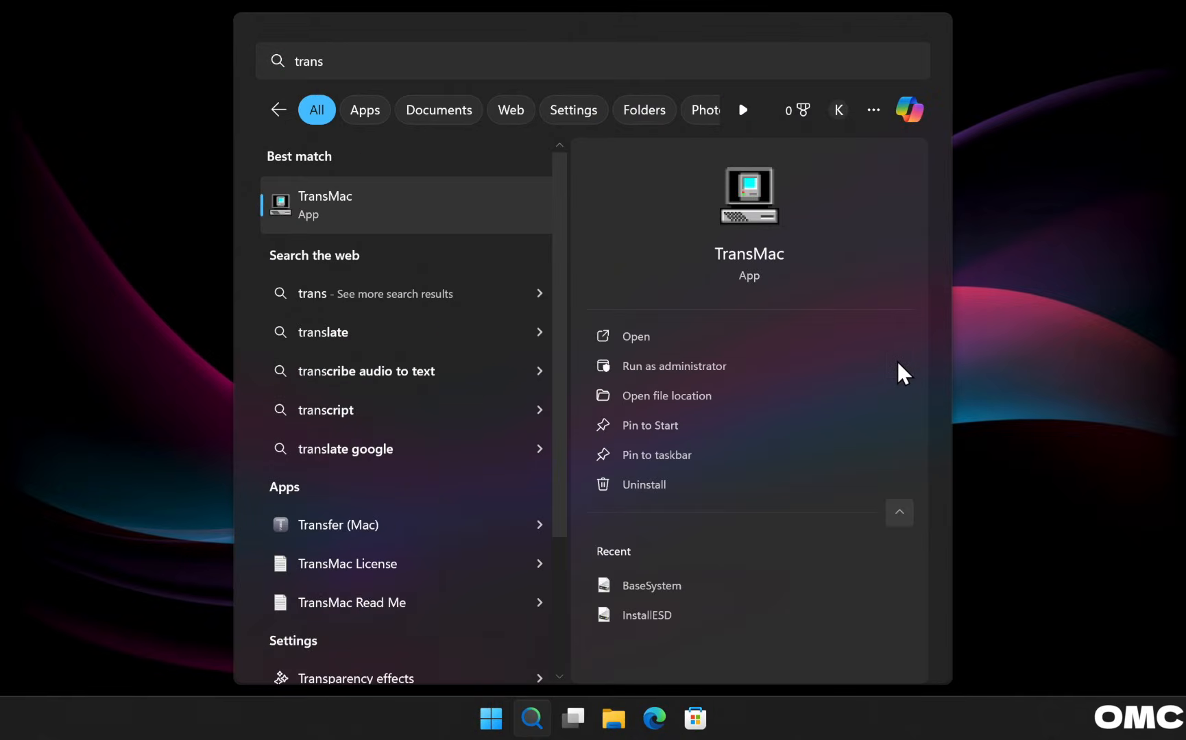
pyautogui.click(677, 366)
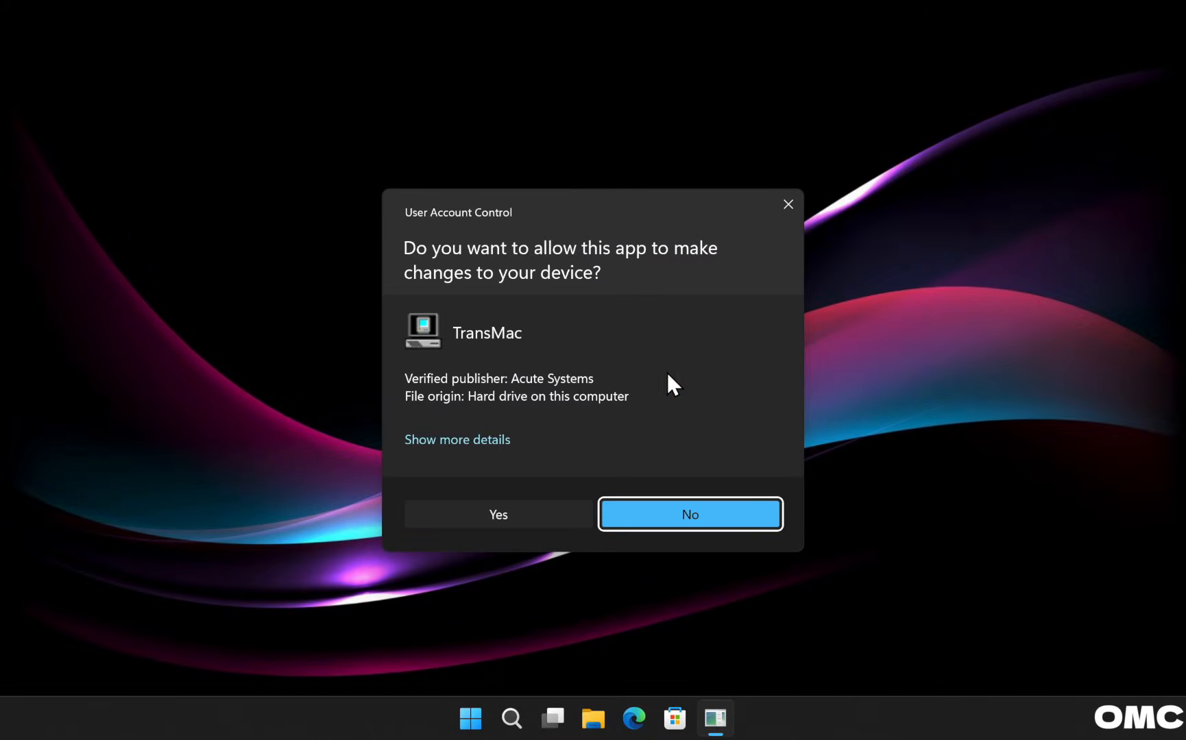
pyautogui.click(507, 513)
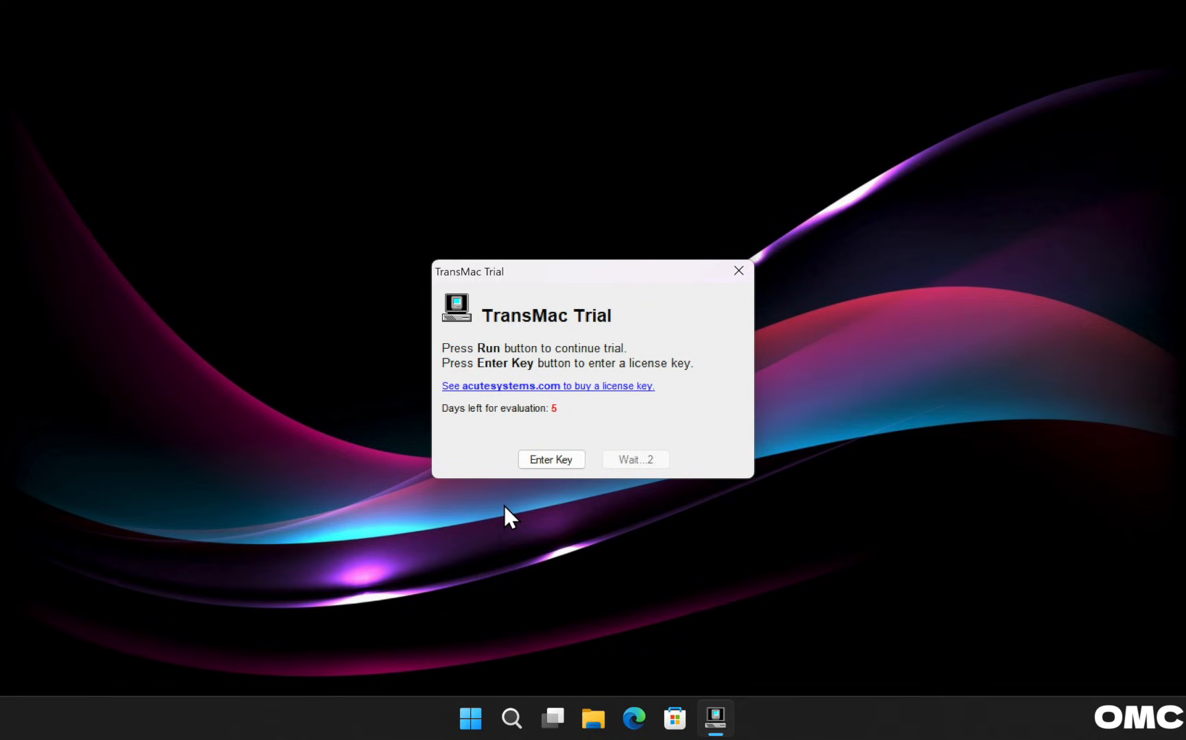
# Continue the trial and choose Restore with Disk Image on the StoreJet Transcend disk.
pyautogui.click(633, 460)
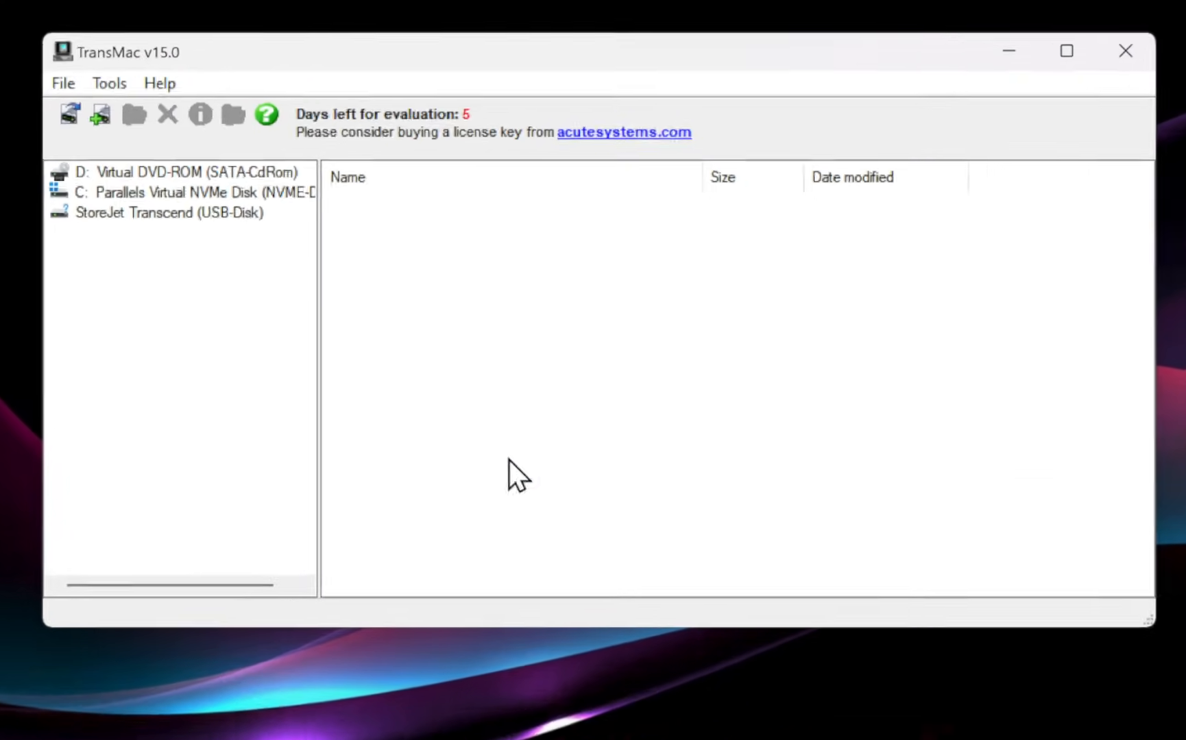
pyautogui.rightClick(144, 222)
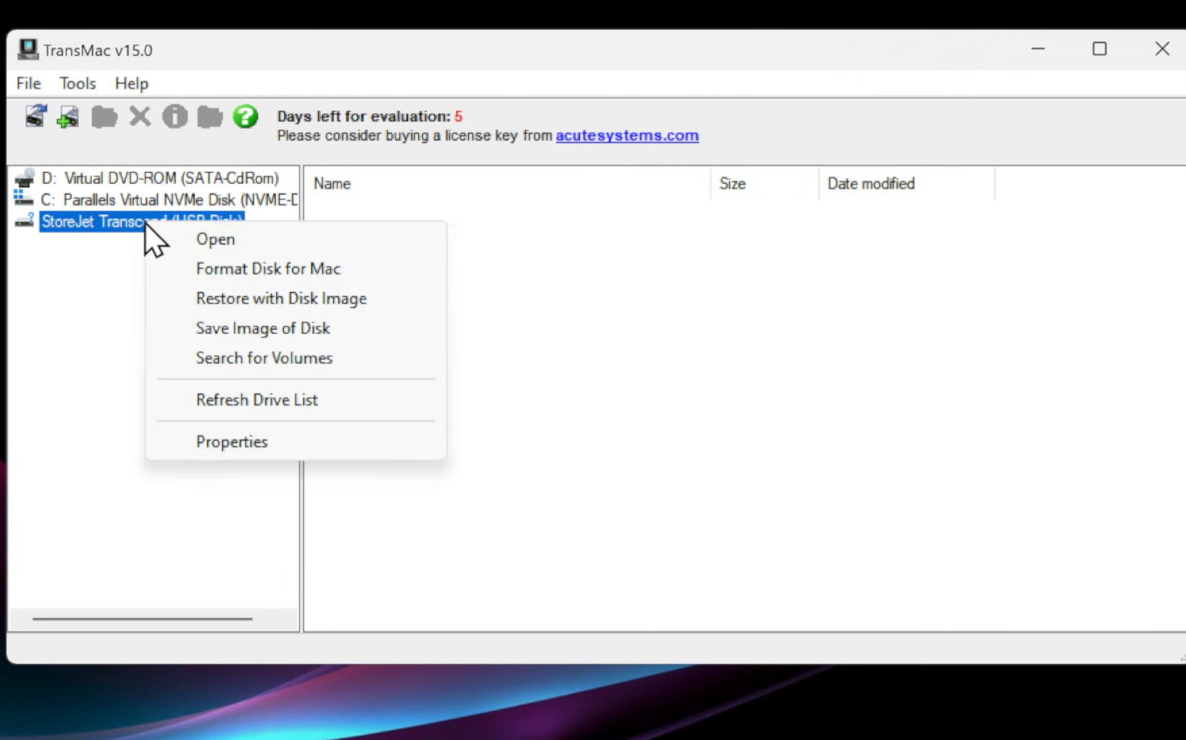
pyautogui.click(217, 301)
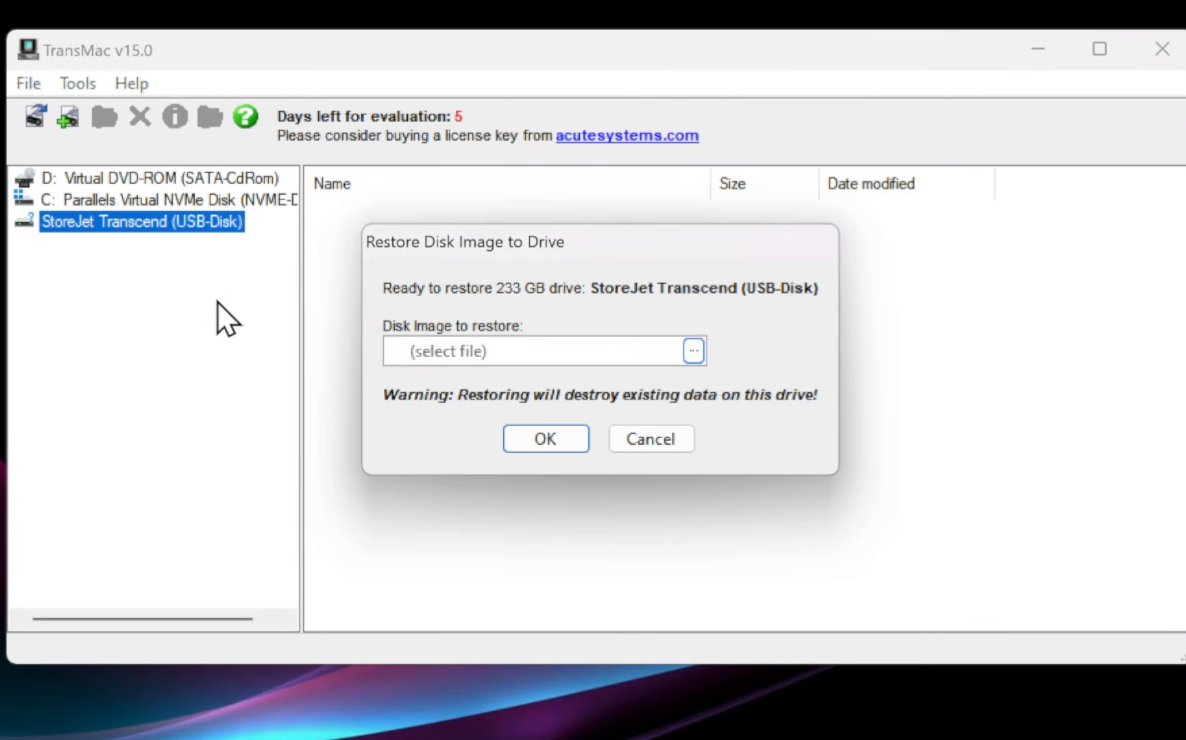
# Pick BaseSystem.dmg from Downloads\OpenCore-1.0.6-RELEASE\Utilities\macrecovery\com.apple.recovery.boot as the image.
pyautogui.click(694, 351)
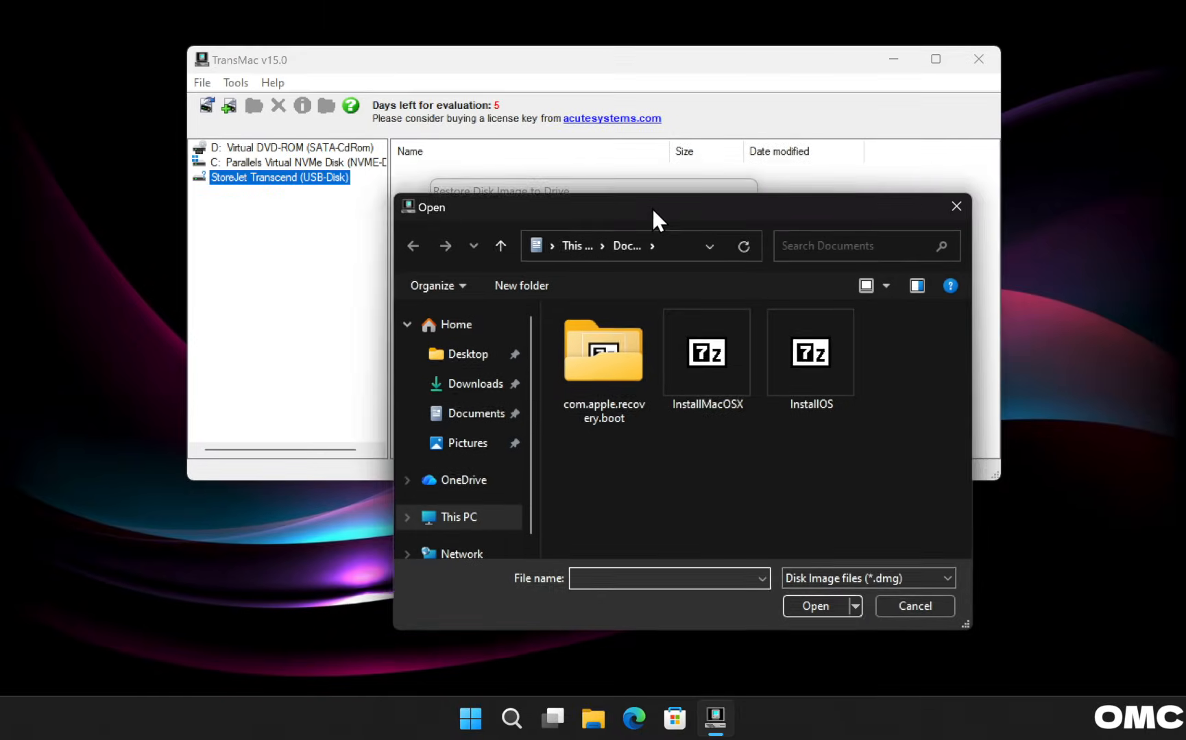
pyautogui.moveTo(652, 206); pyautogui.dragTo(607, 191)
pyautogui.click(442, 366)
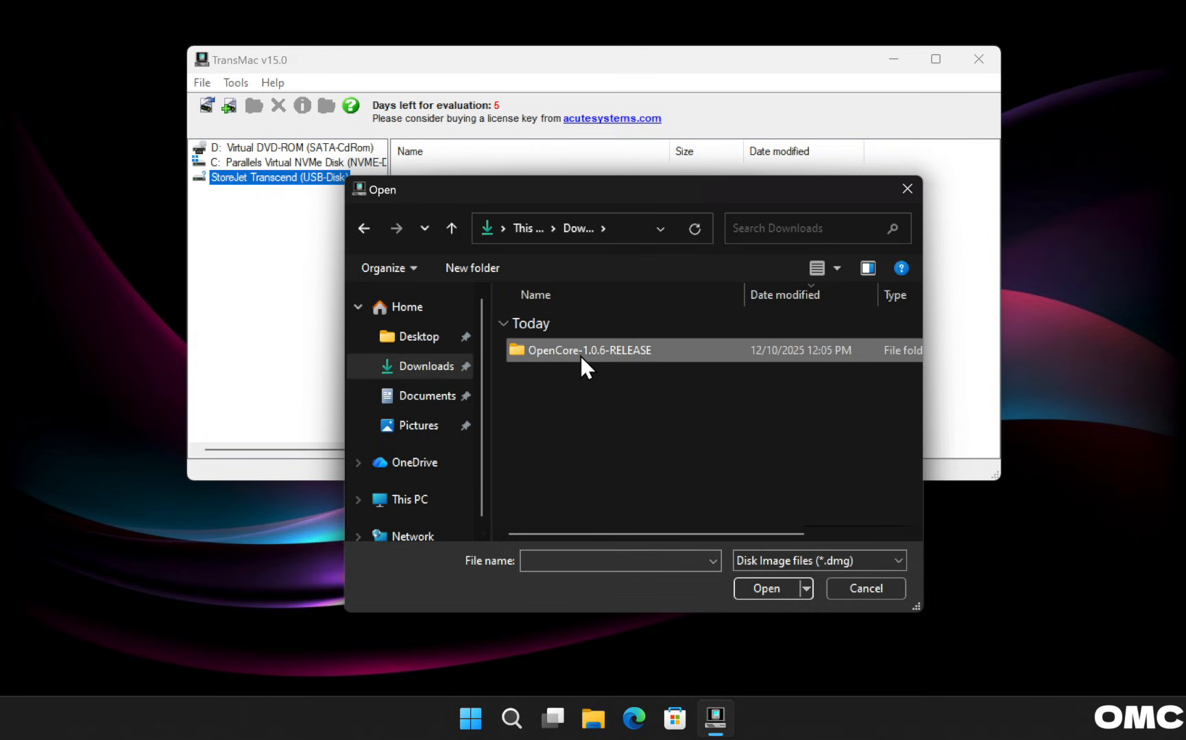
pyautogui.doubleClick(579, 354)
pyautogui.doubleClick(580, 354)
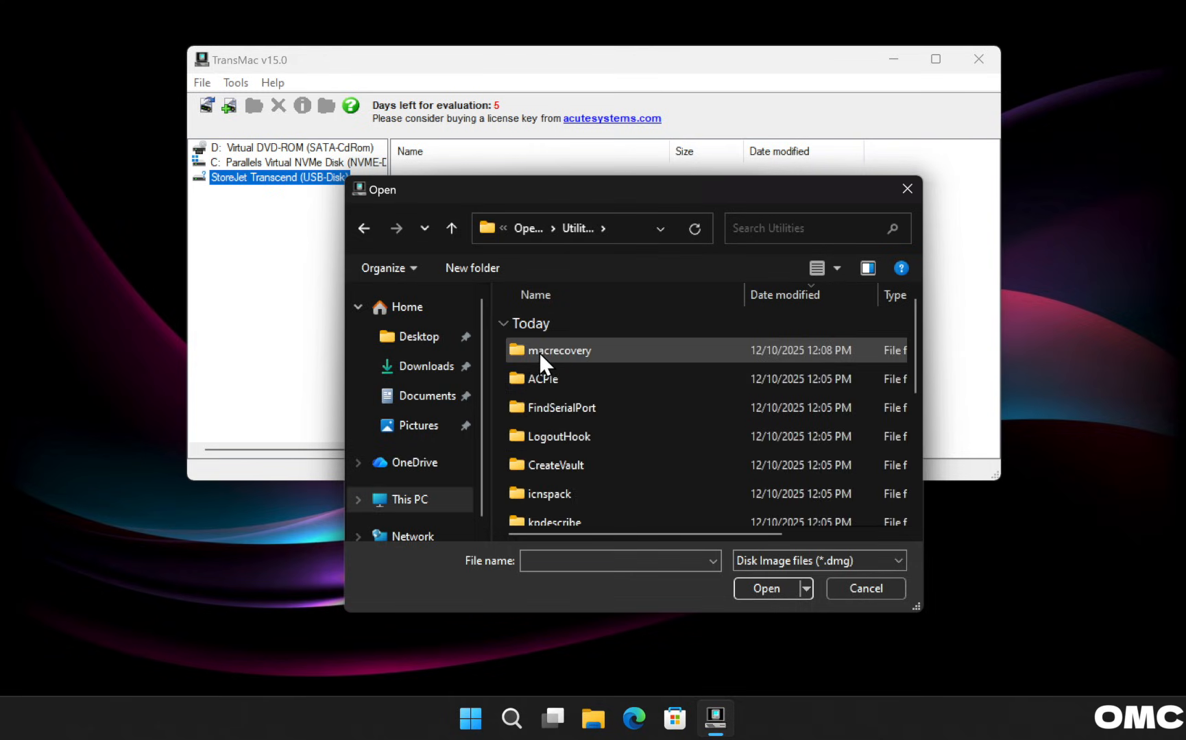
pyautogui.doubleClick(540, 353)
pyautogui.doubleClick(546, 353)
pyautogui.click(547, 352)
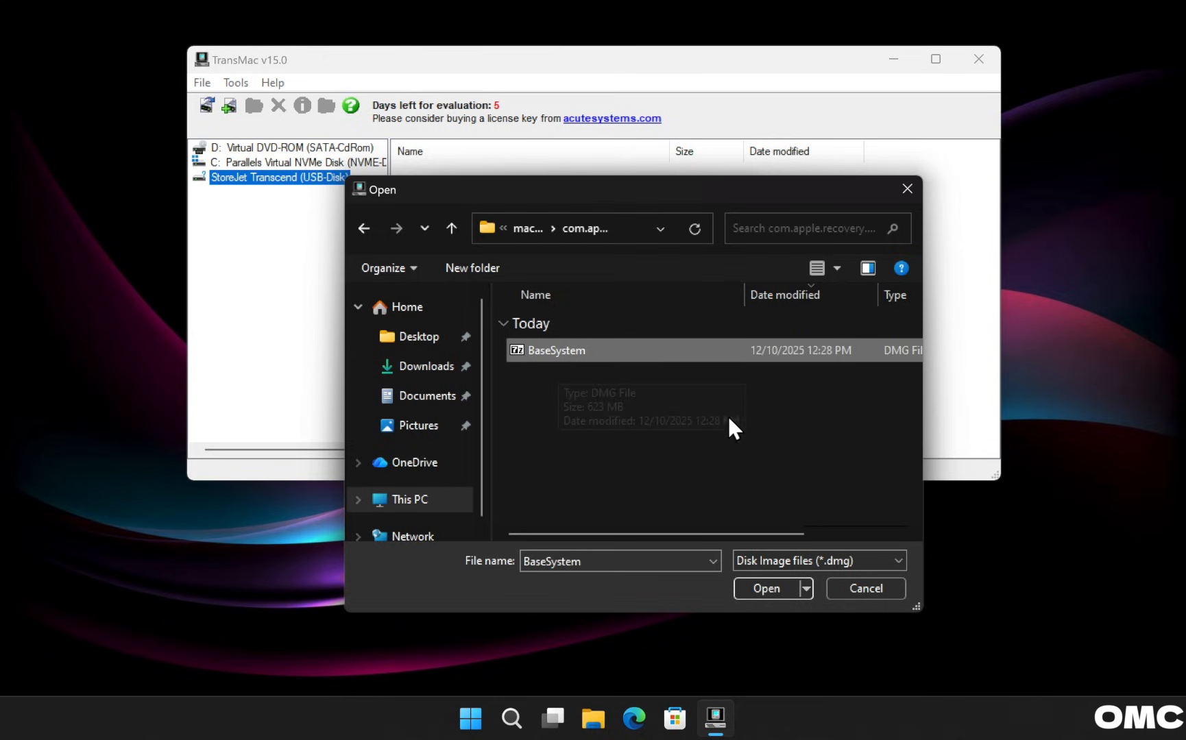
pyautogui.click(765, 582)
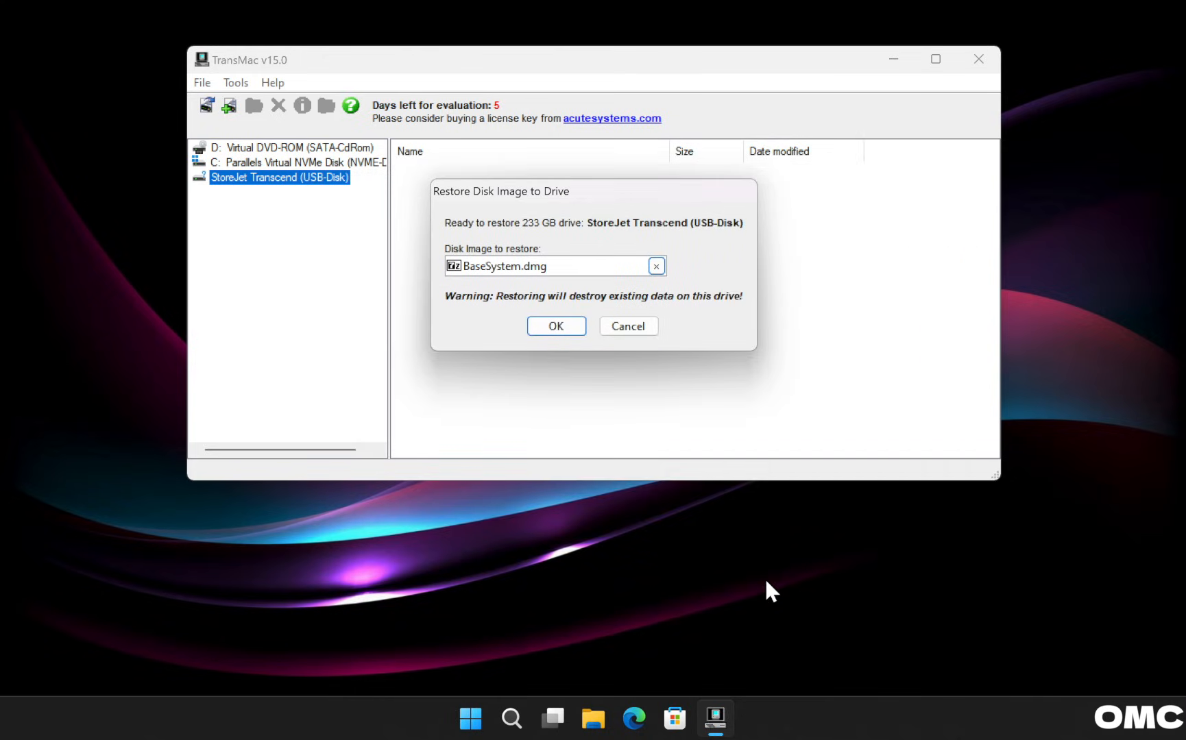
# Restore BaseSystem.dmg onto the 233 GB USB disk, confirming the overwrite, through Restore Complete.
pyautogui.click(566, 331)
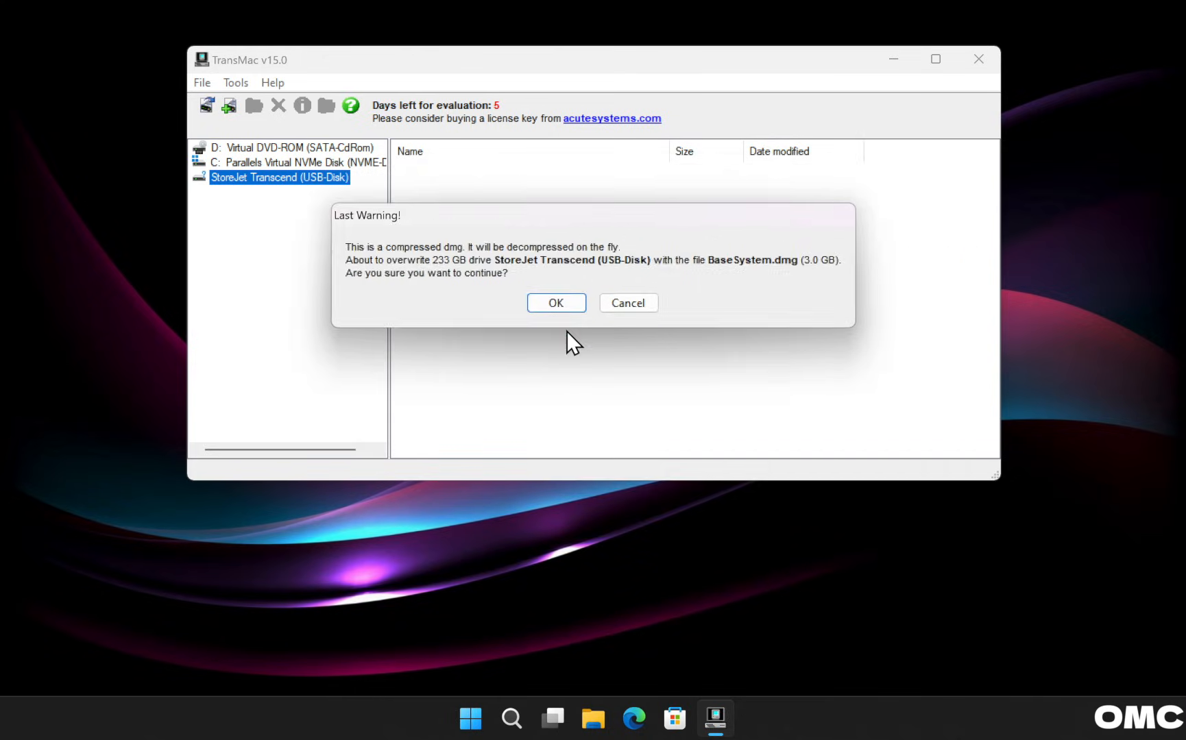
pyautogui.click(558, 306)
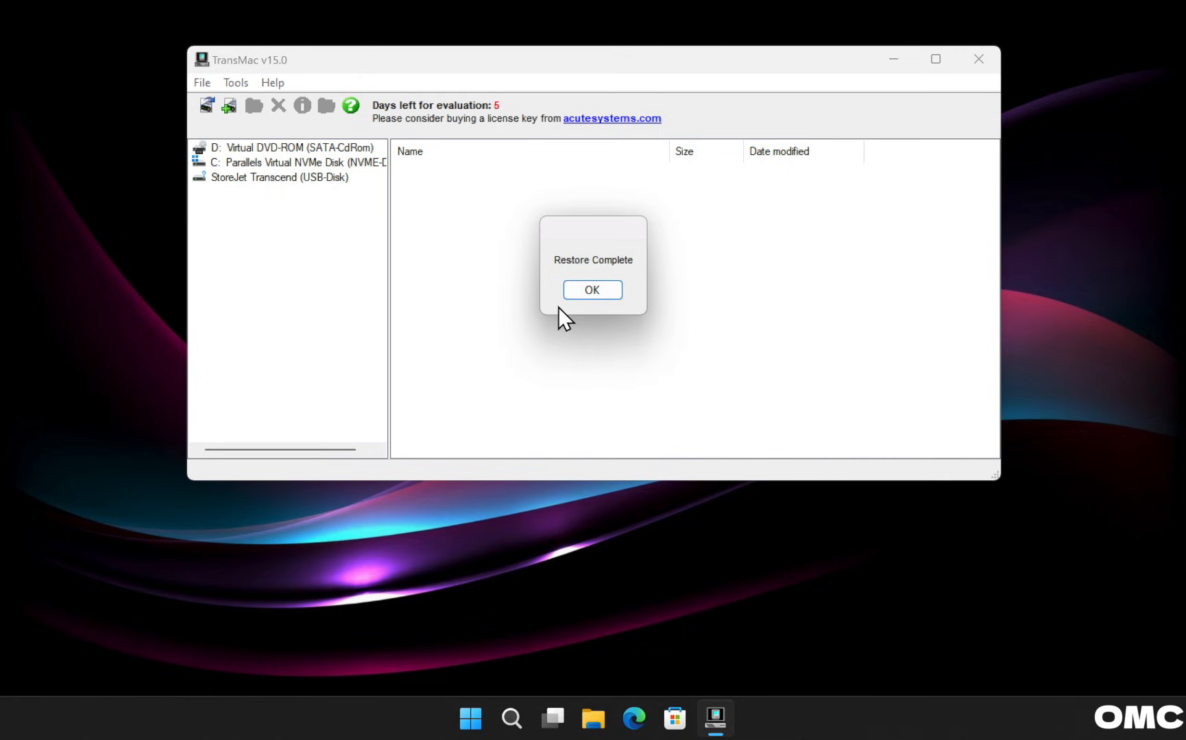
pyautogui.click(595, 290)
# Expand StoreJet Transcend, open its macOS Base System volume, and select Install macOS Monterey.app.
pyautogui.click(272, 178)
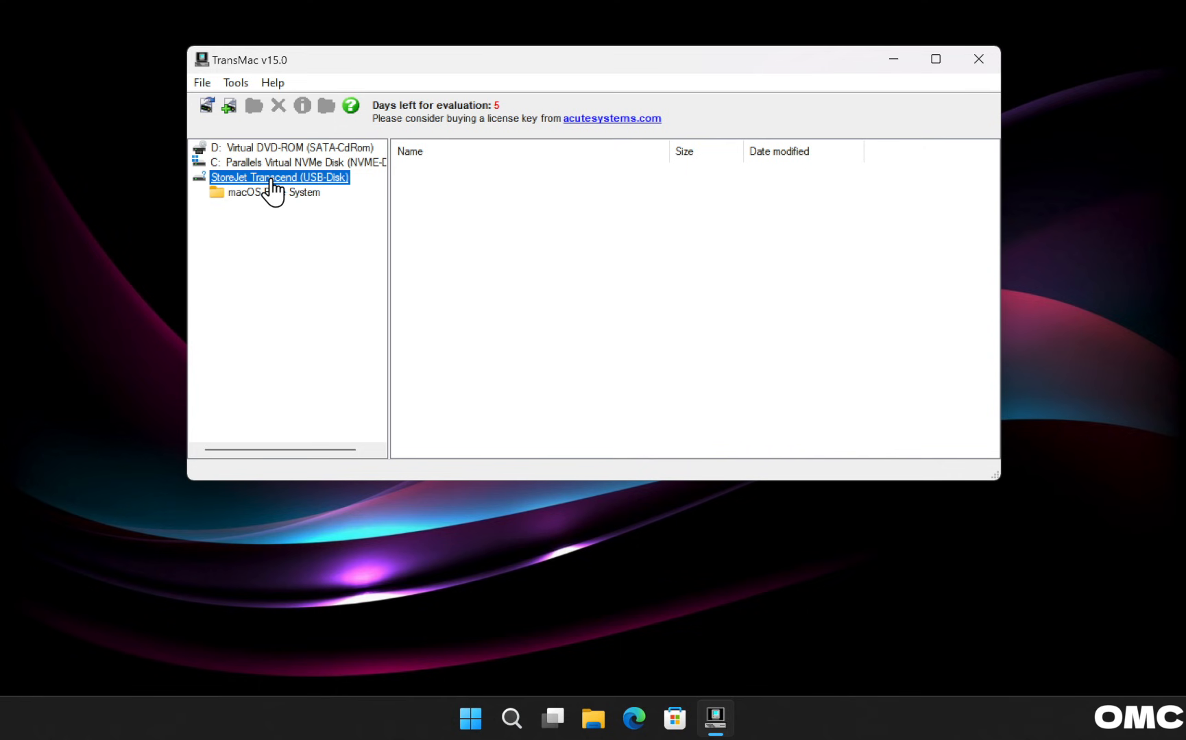
pyautogui.click(272, 193)
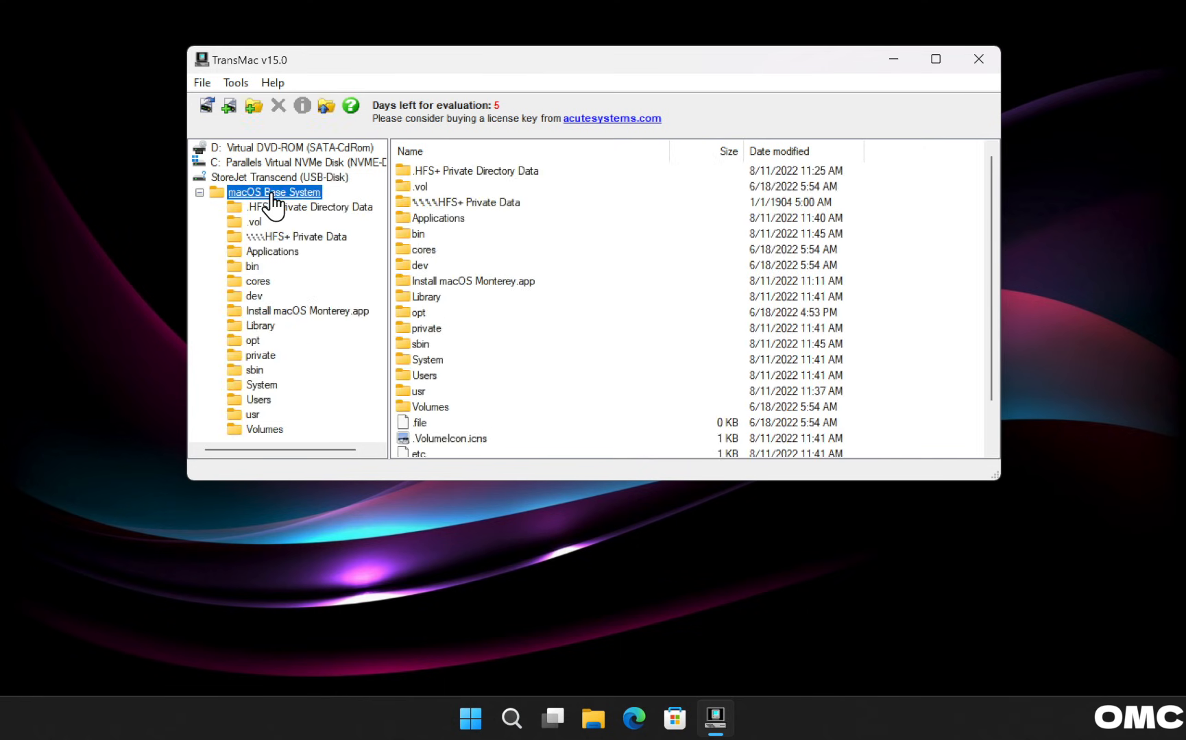
pyautogui.click(511, 280)
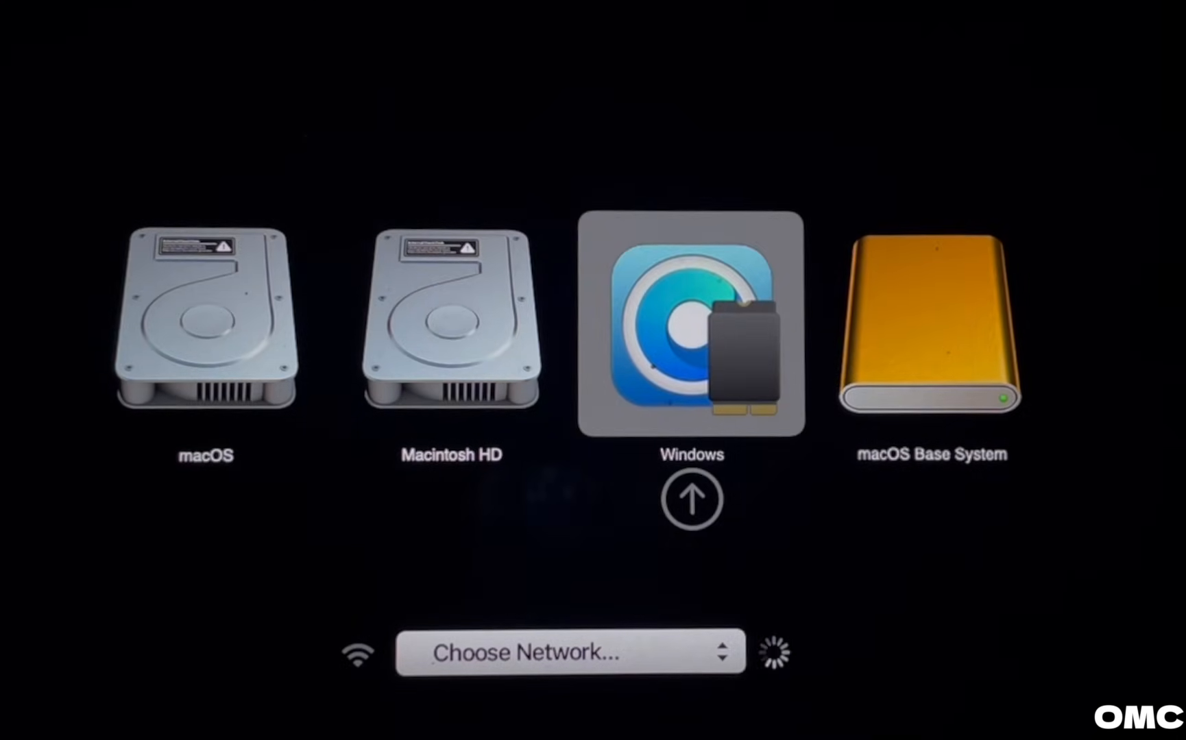
# Boot from macOS Base System, keep English, and choose Install macOS Monterey in Recovery.
pyautogui.press('Right')
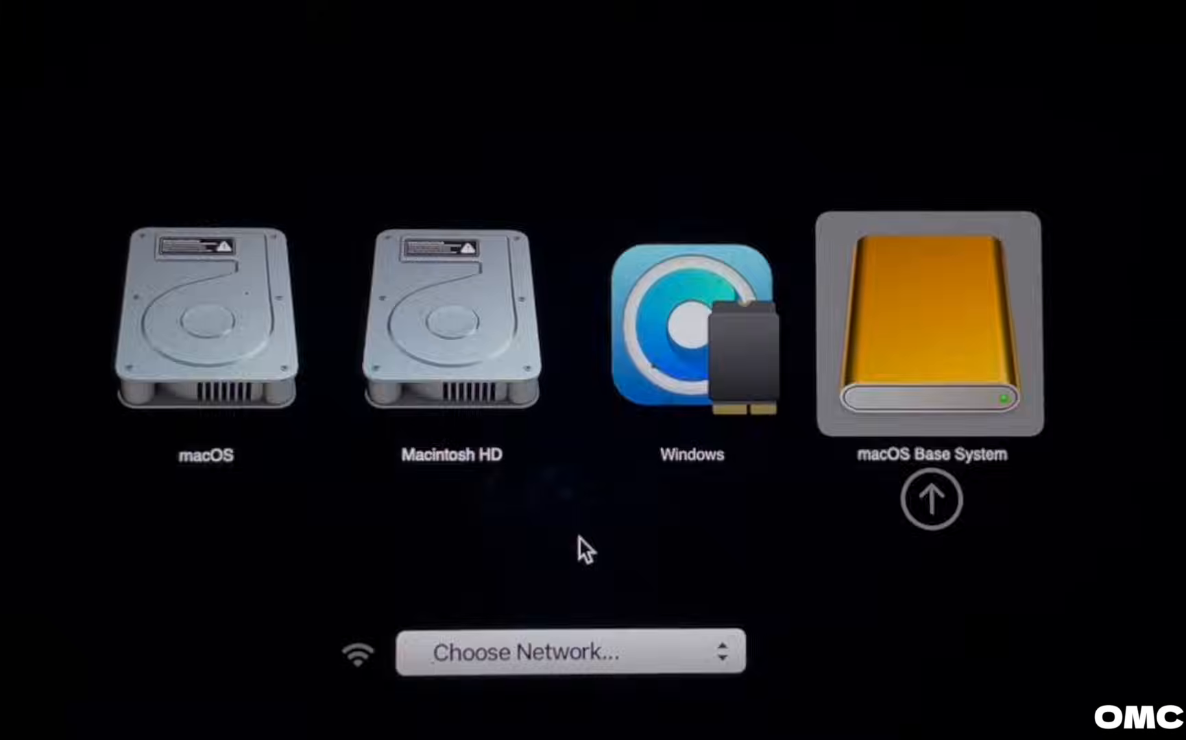
pyautogui.press('Return')
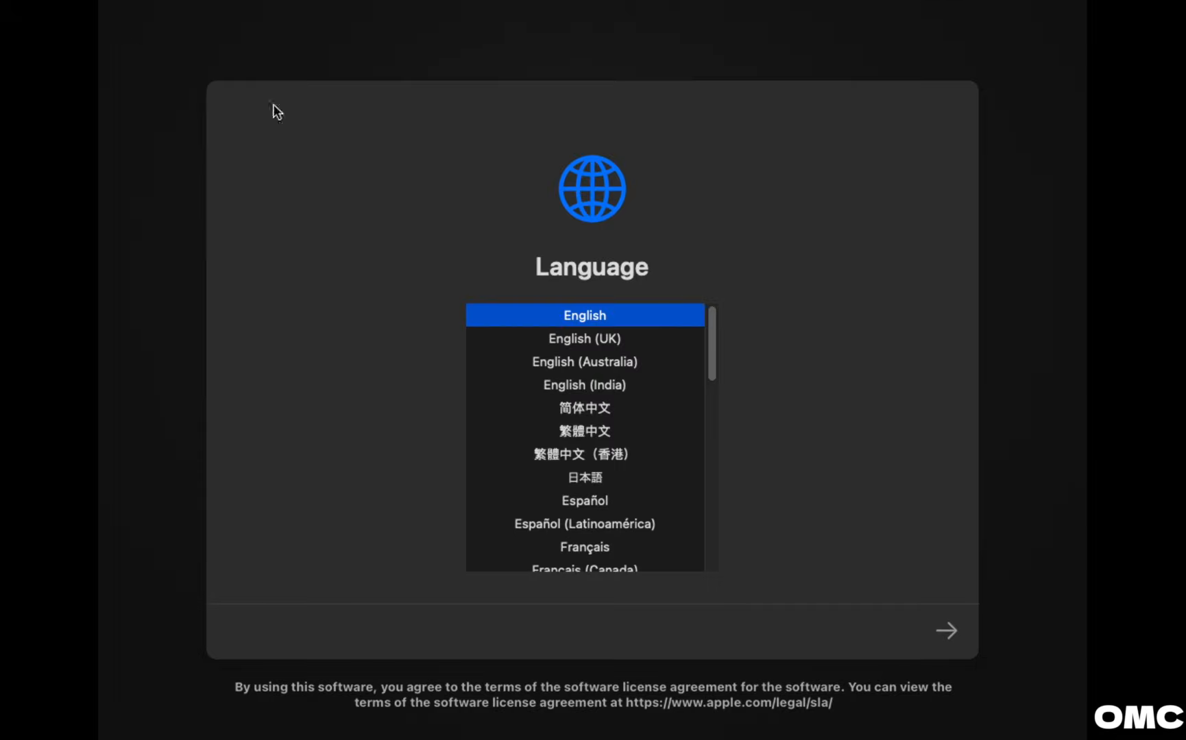
pyautogui.click(947, 630)
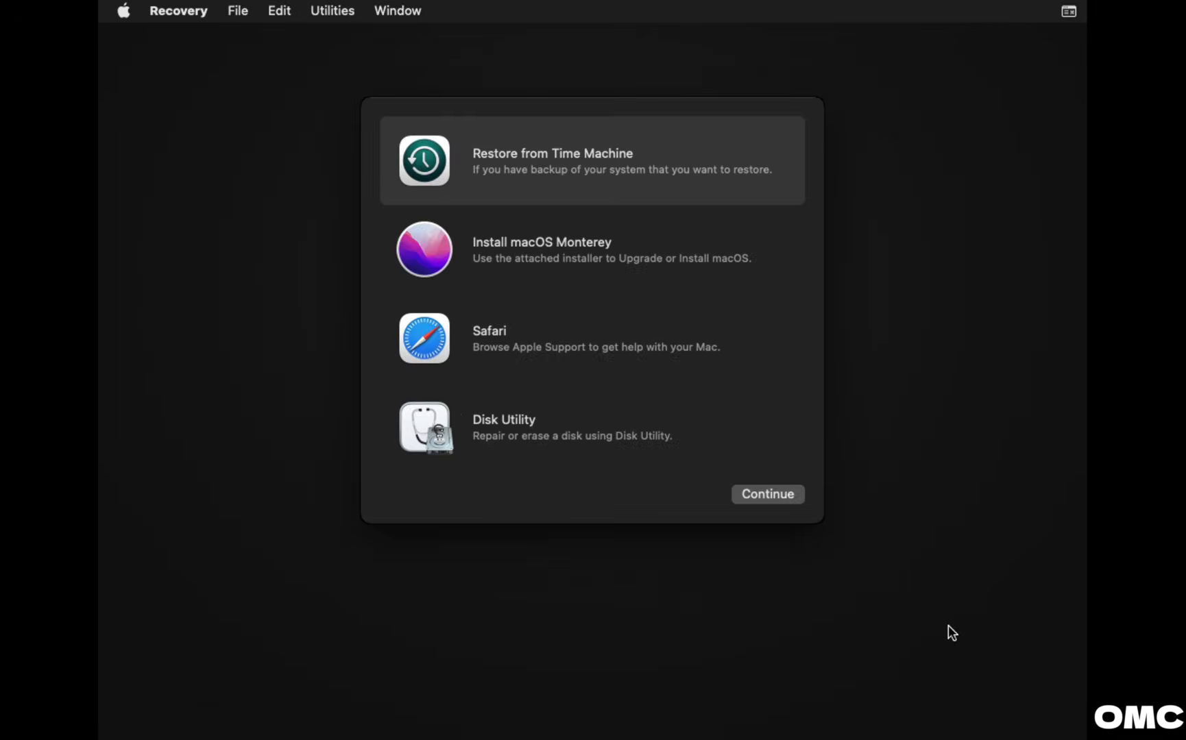
pyautogui.click(574, 242)
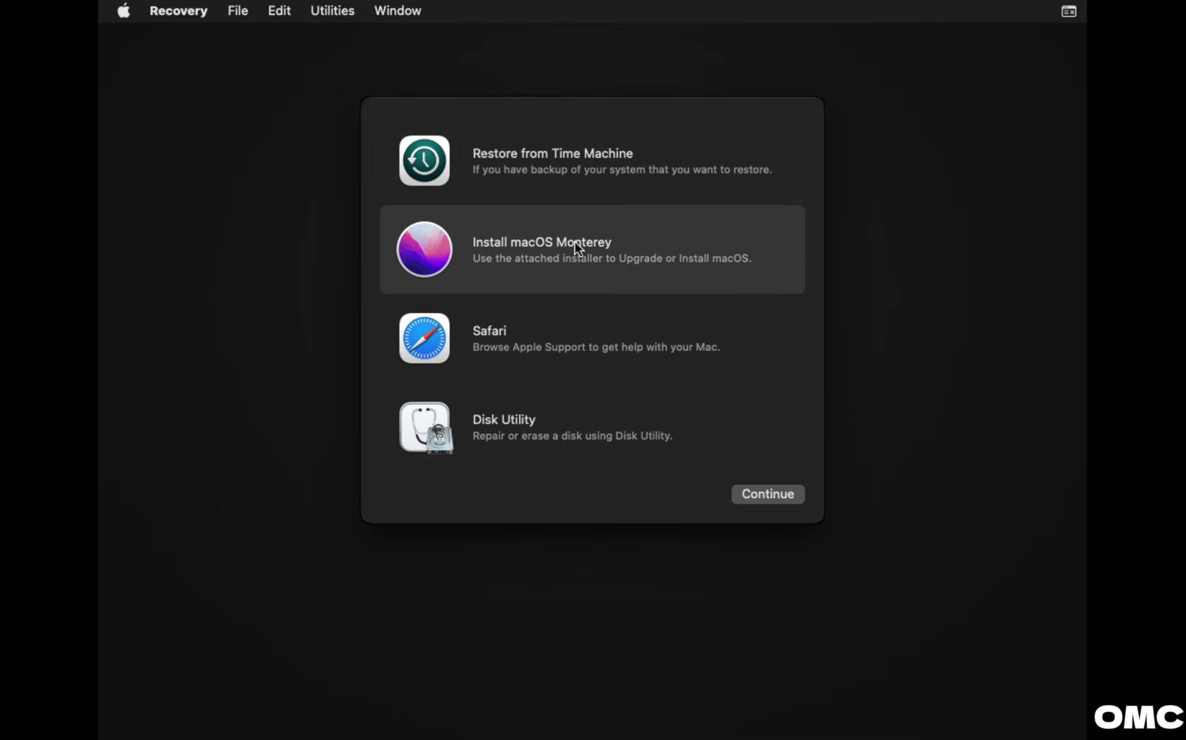
pyautogui.click(760, 492)
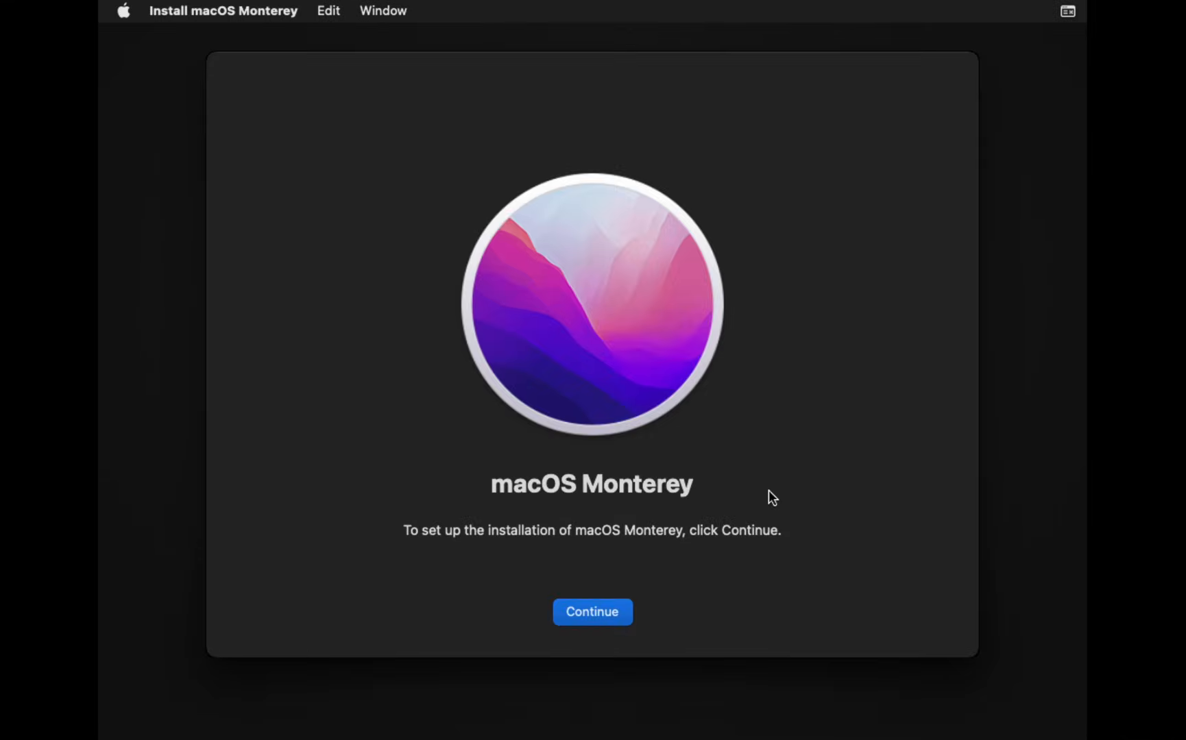
# Agree to the Monterey licence and start installing onto Macintosh HD.
pyautogui.click(605, 611)
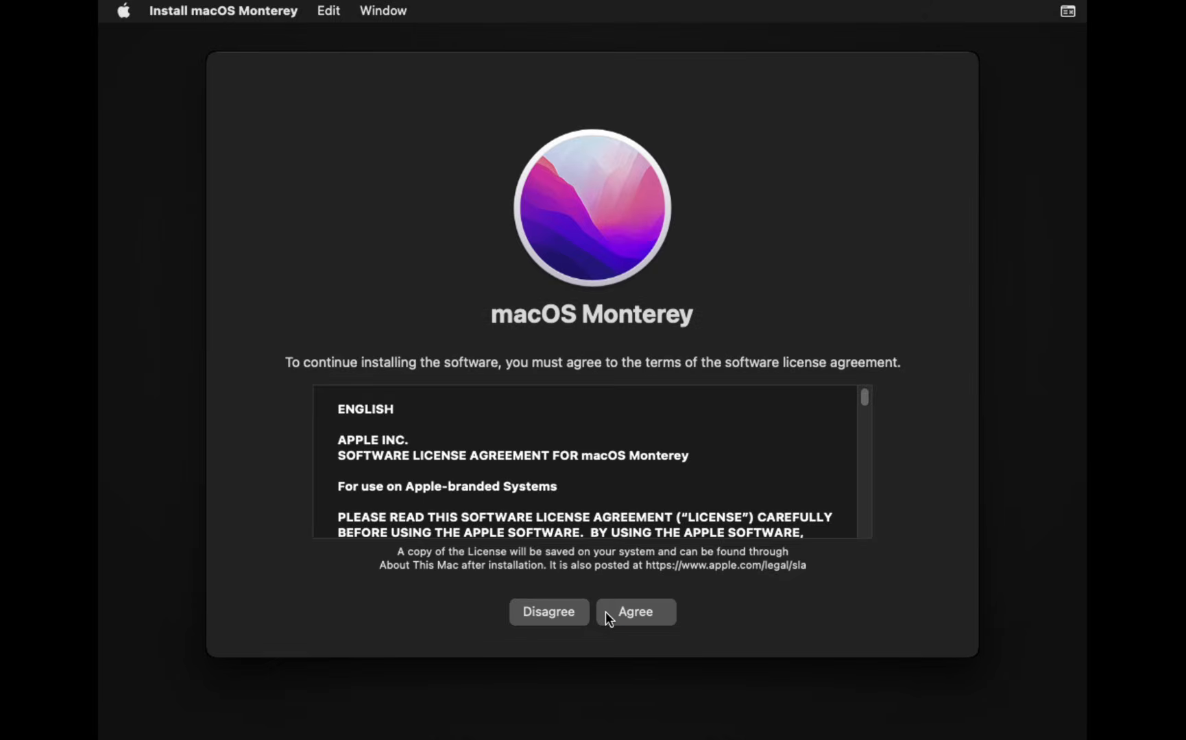
pyautogui.click(645, 611)
pyautogui.click(665, 432)
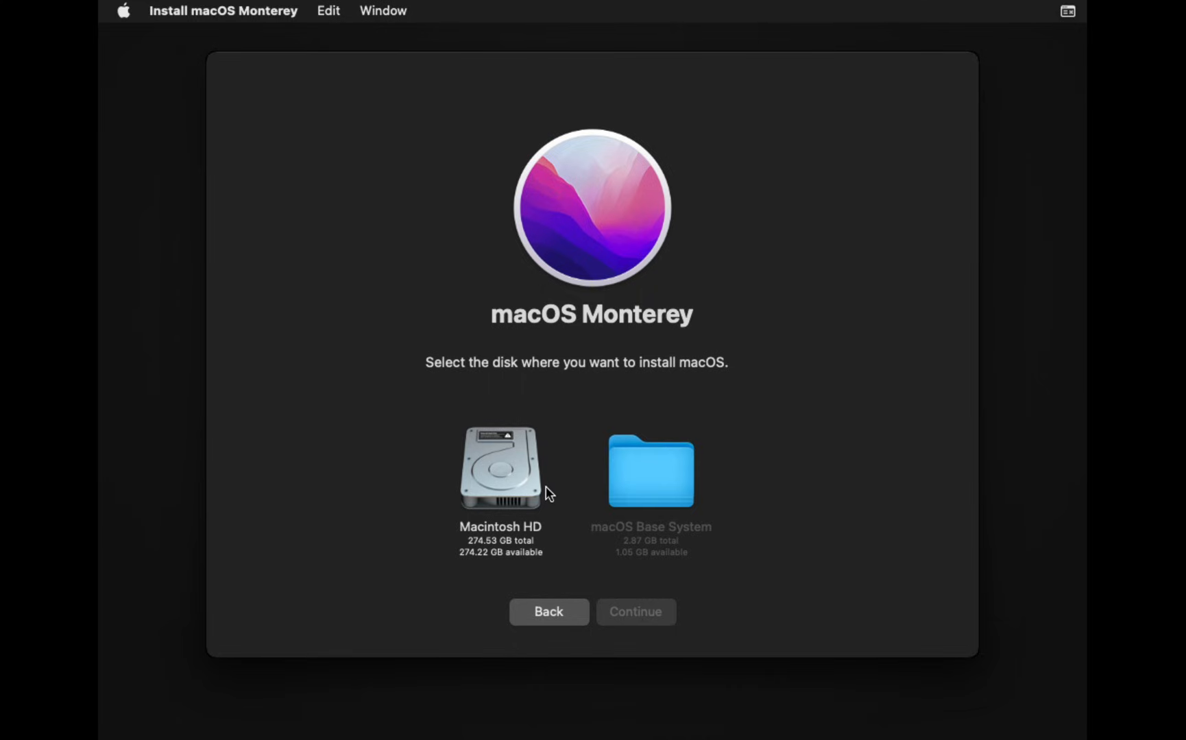
pyautogui.click(540, 487)
pyautogui.click(628, 604)
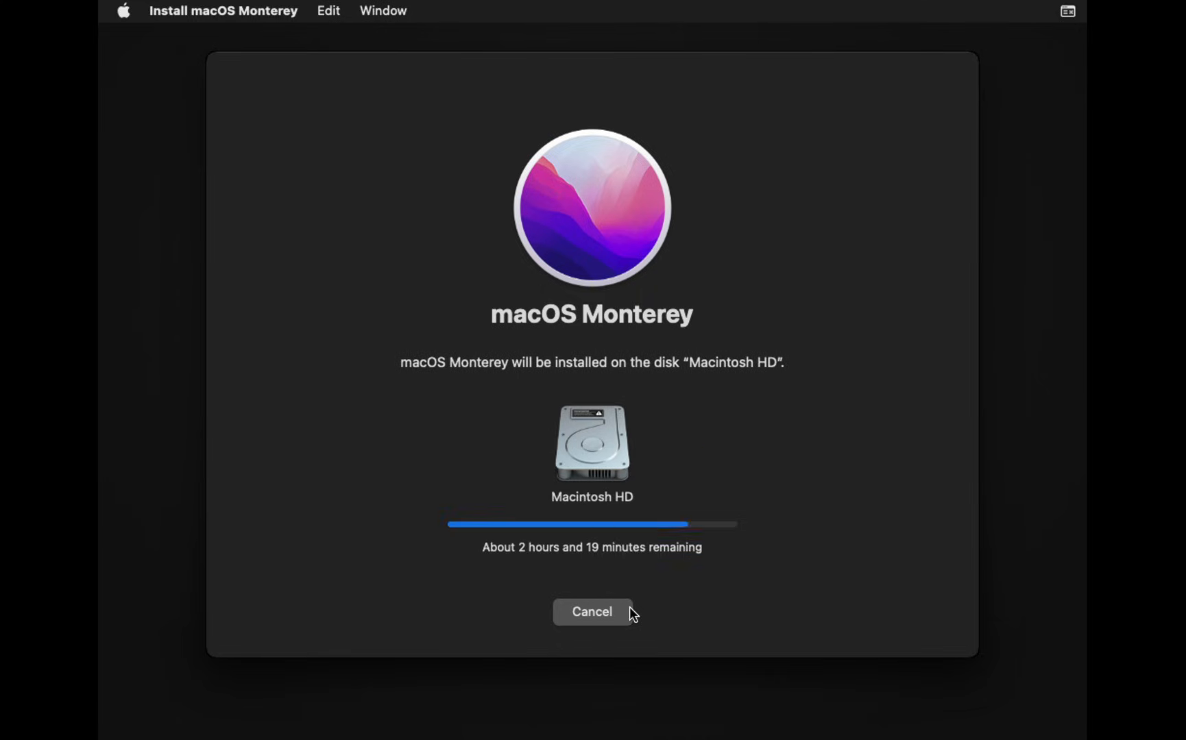